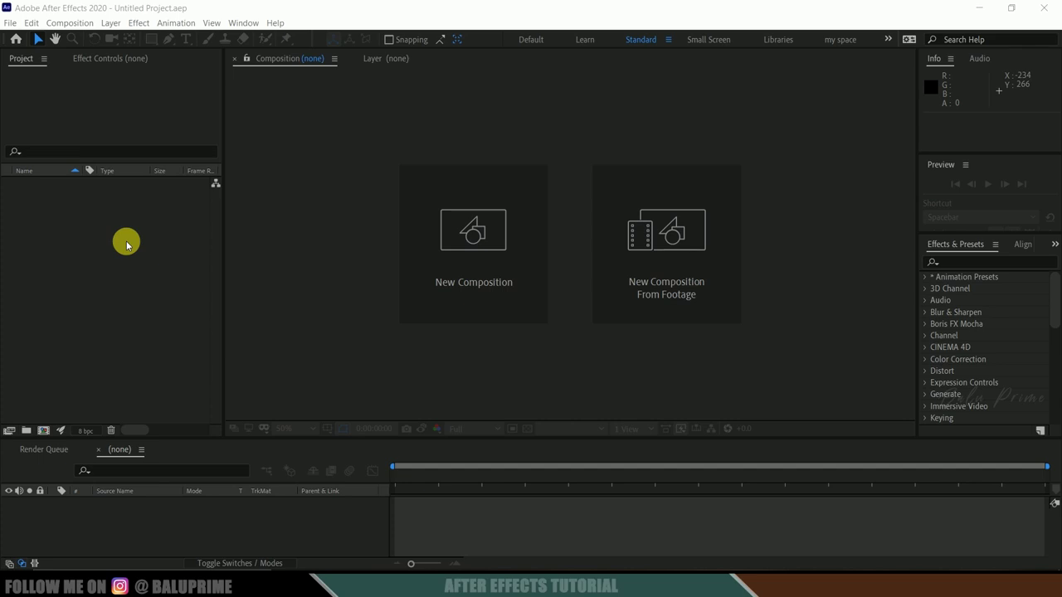
Create Comp 1 from the HDTV 1080 25 preset: 1920×1080, 25 fps, 0:00:10:05 long.
left_click(467, 235)
left_click(455, 186)
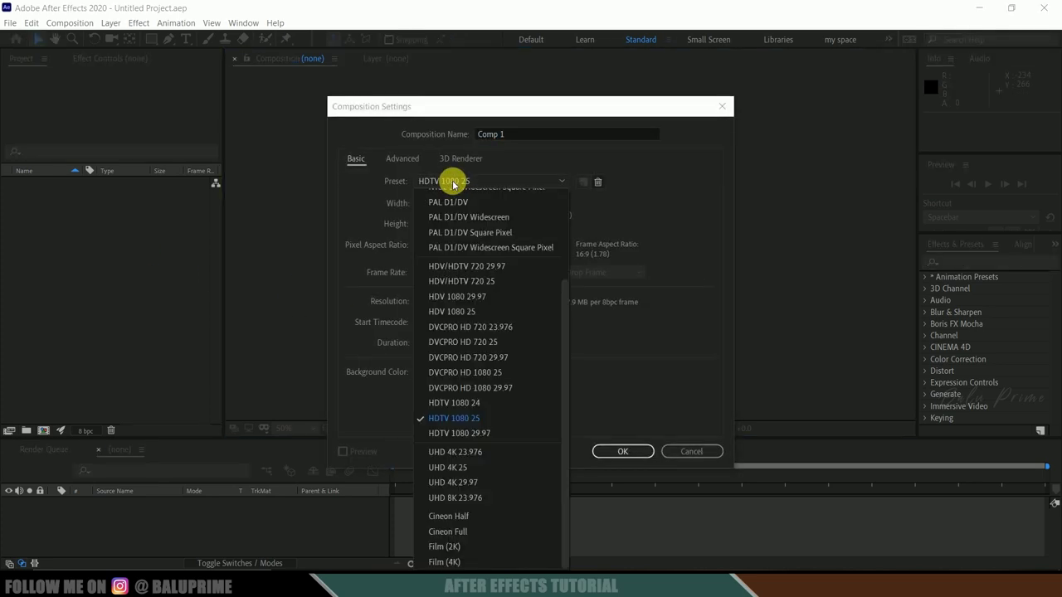
left_click(459, 420)
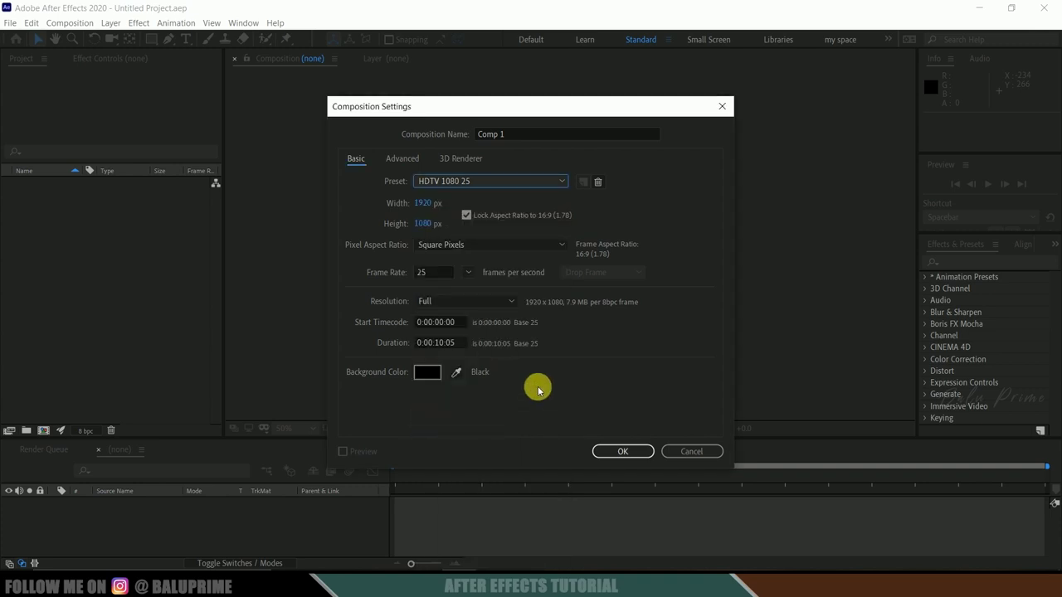
left_click(431, 277)
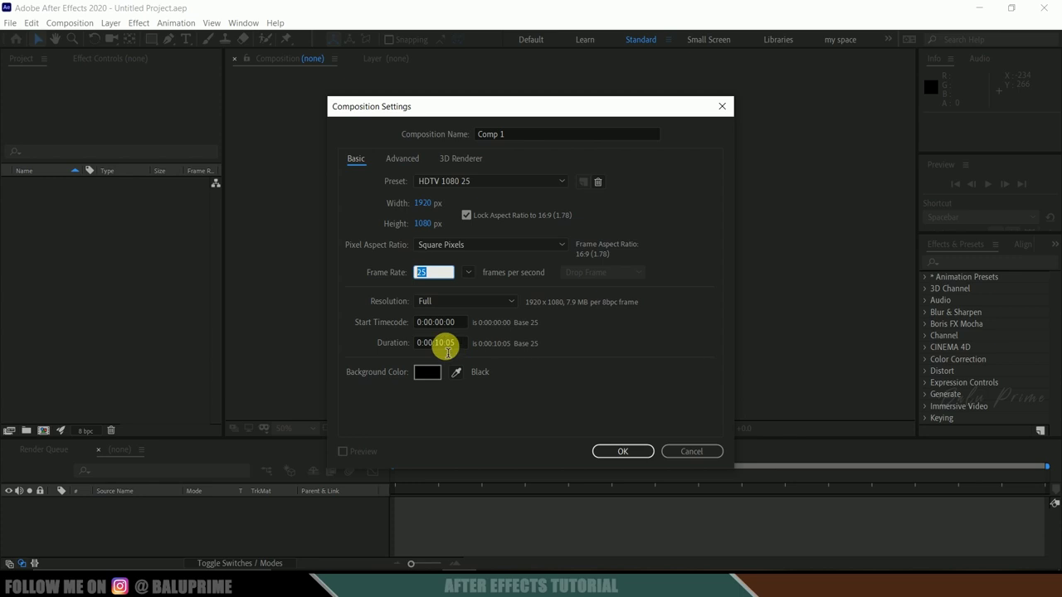
left_click(622, 451)
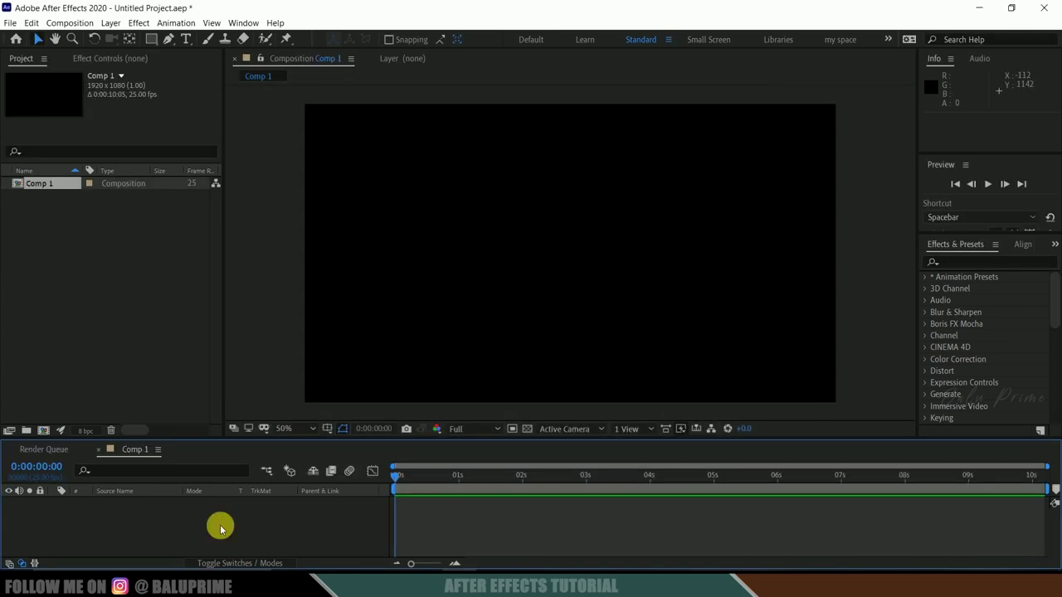
Add a 1920x1080 black solid named 'element' through Layer > New > Solid.
left_click(110, 22)
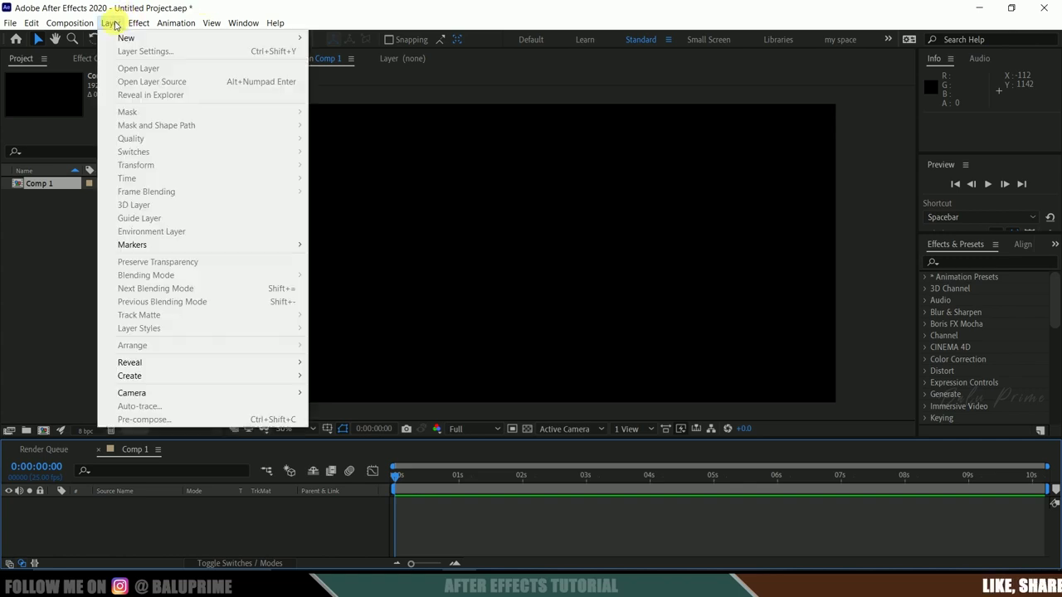
mouse_move(125, 38)
left_click(372, 52)
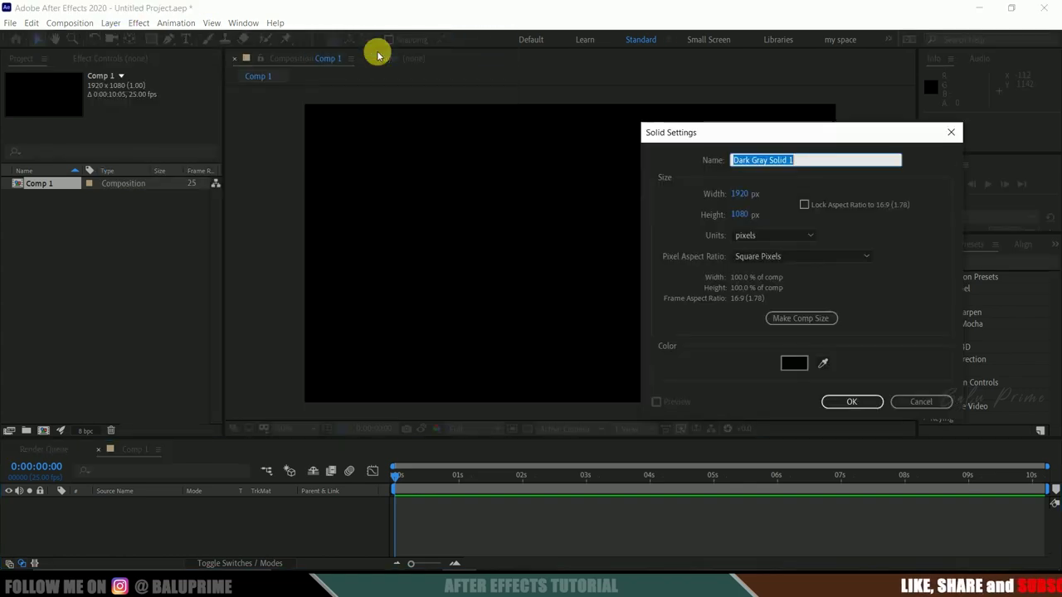
type("element")
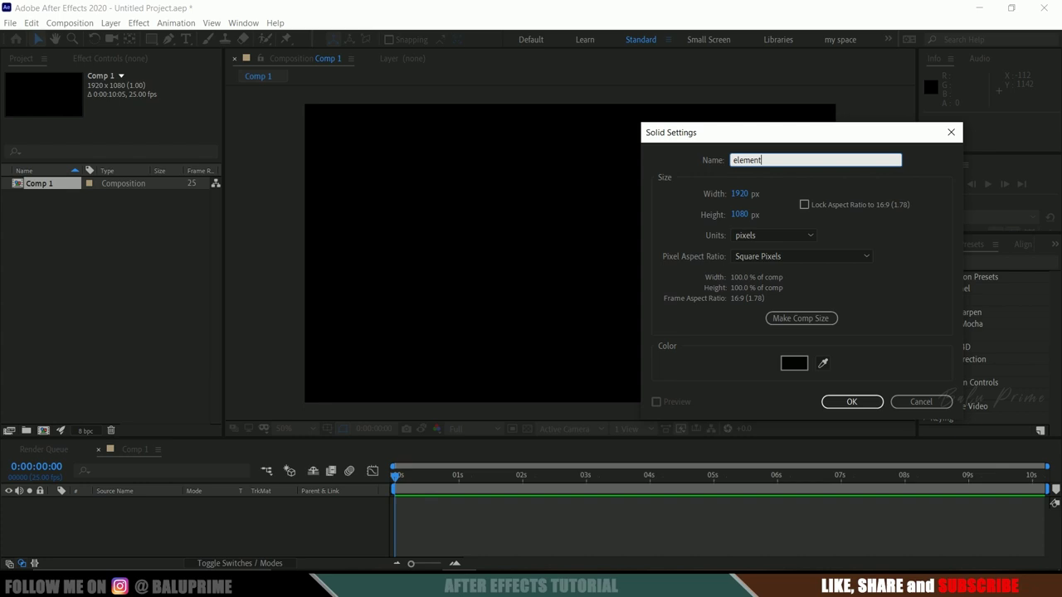
left_click(840, 401)
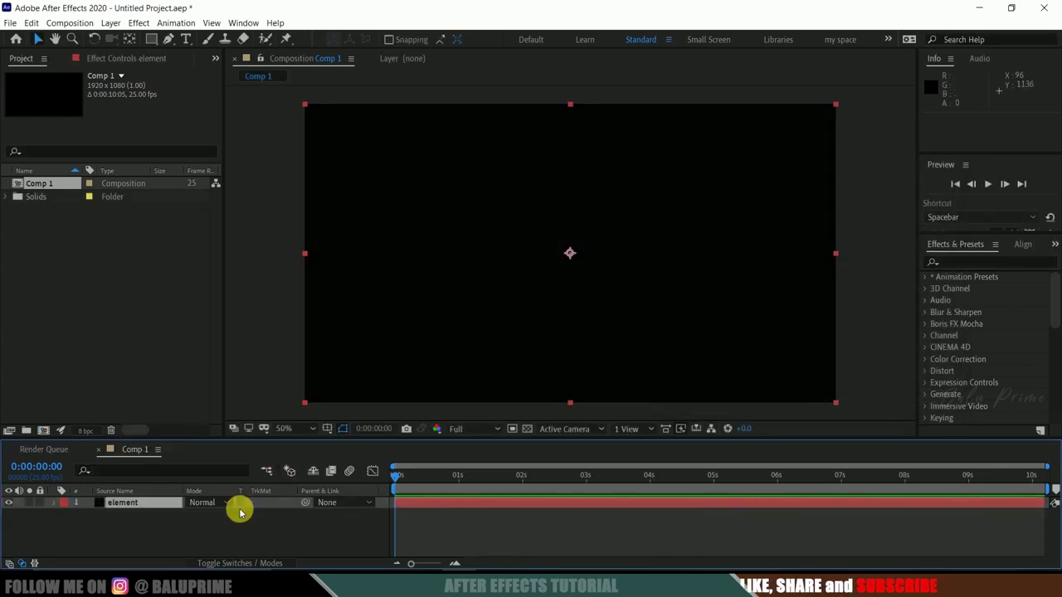
left_click(960, 264)
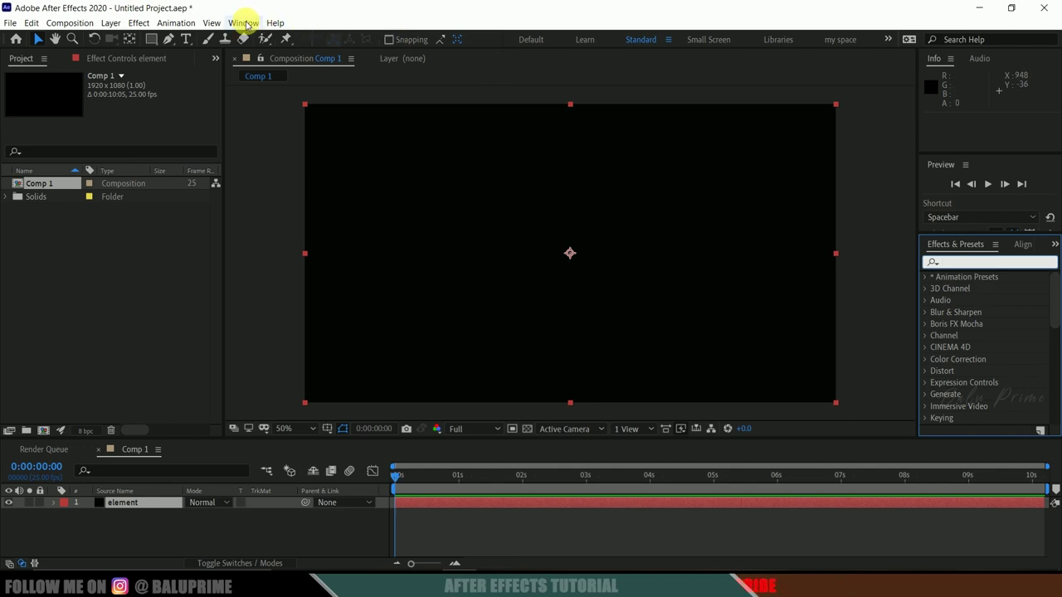
Search 'element' in Effects & Presets and apply Video Copilot's Element effect to the element layer.
left_click(243, 22)
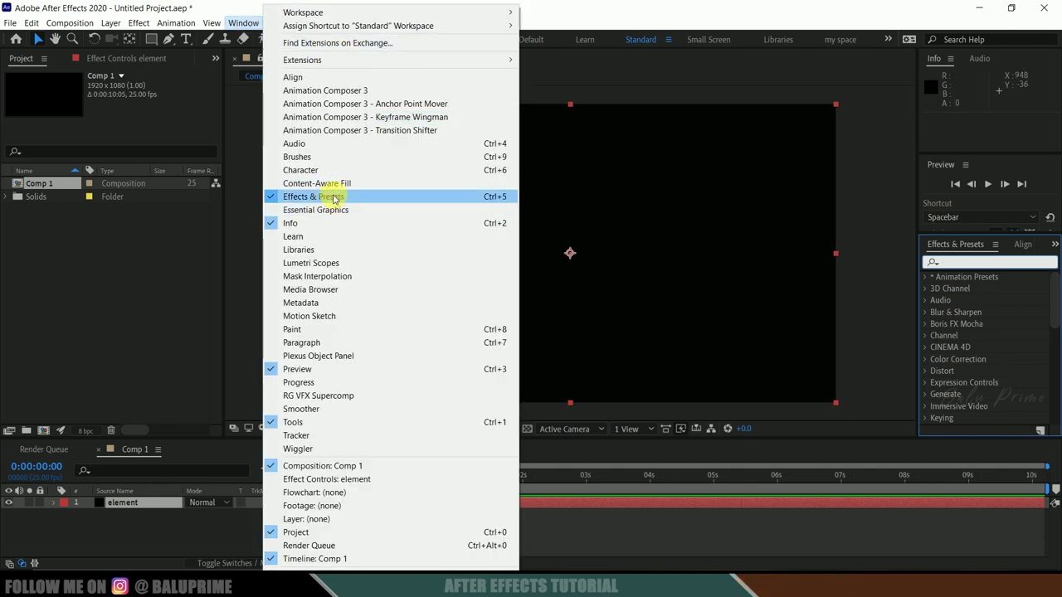
left_click(952, 268)
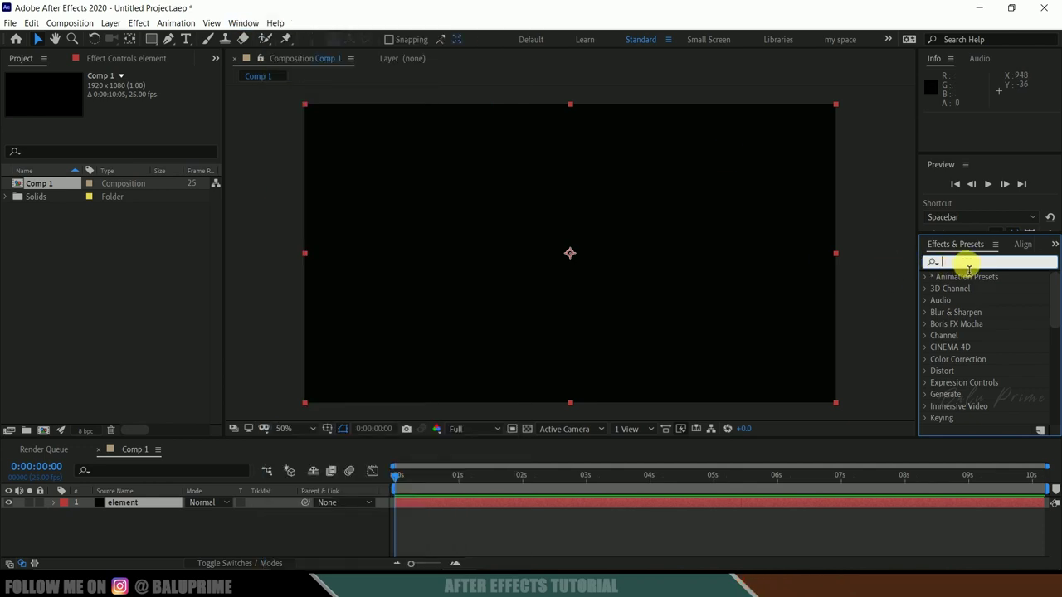
type("element")
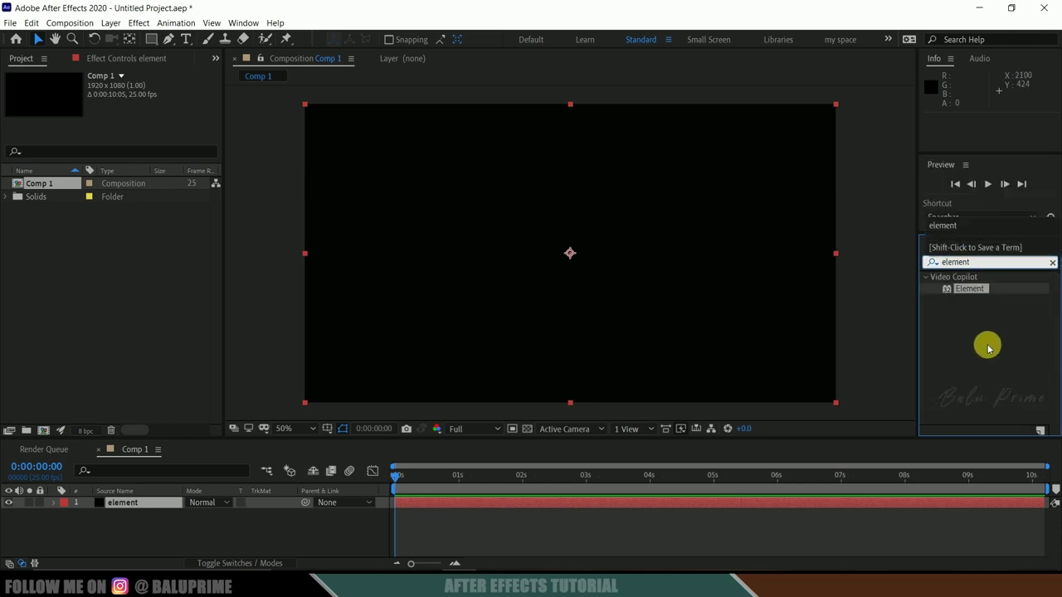
left_click_drag(969, 289, 450, 503)
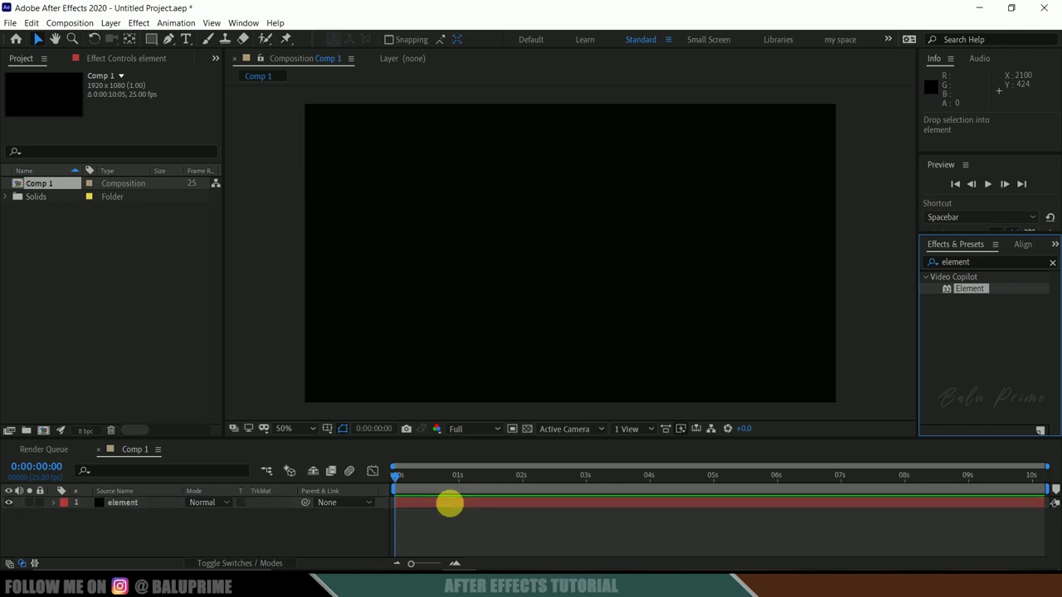
Set the viewer's preview resolution to Quarter and select the element layer.
left_click(449, 429)
left_click(475, 506)
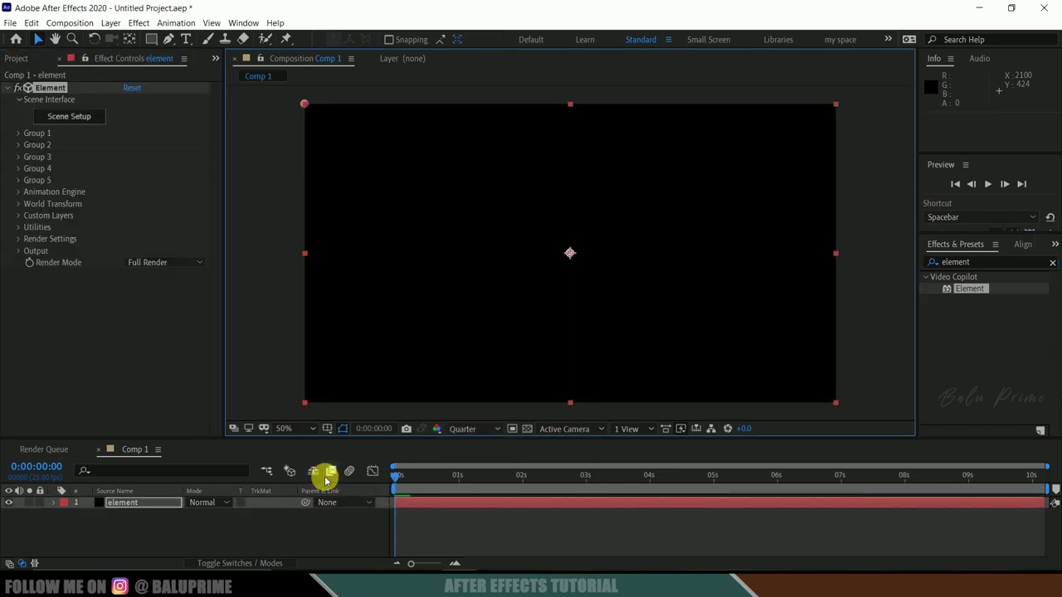
left_click(147, 502)
Open Element 3D's Scene Setup and bring up the Import 3D Object dialog on the tv video folder.
left_click(72, 119)
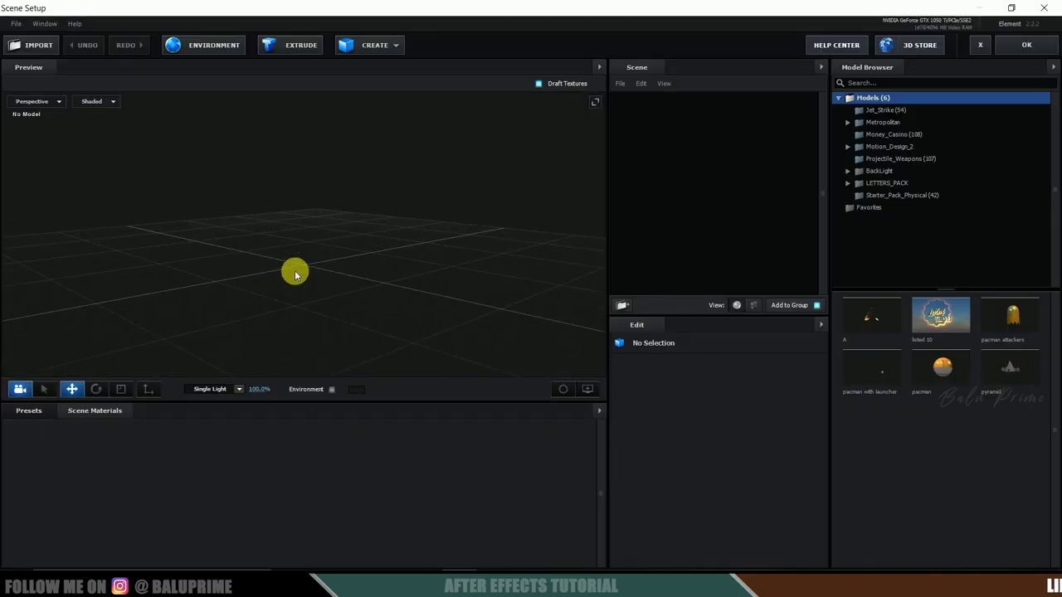
left_click_drag(293, 273, 257, 272)
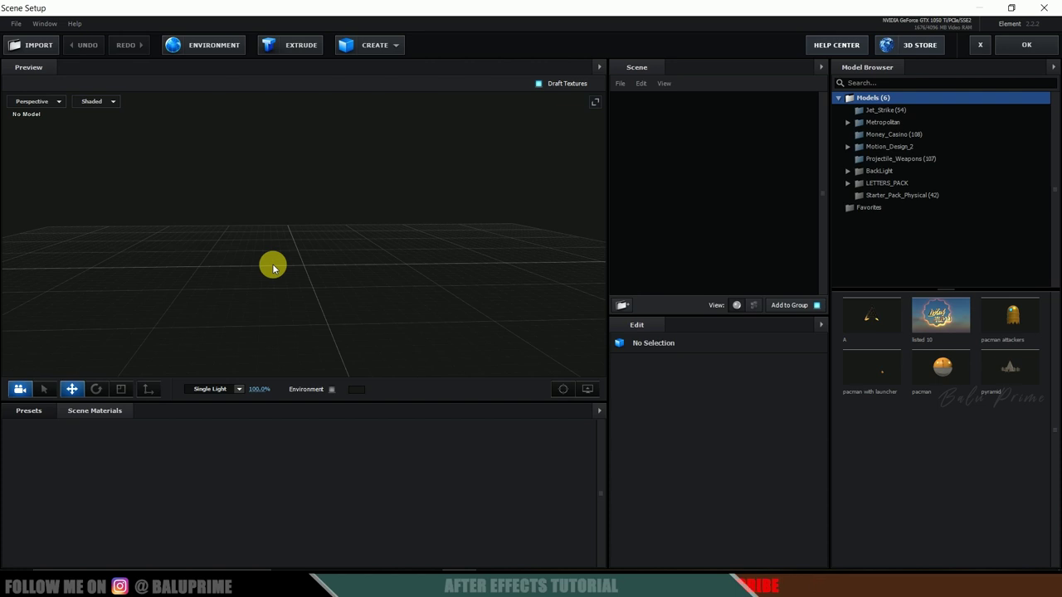
left_click(37, 46)
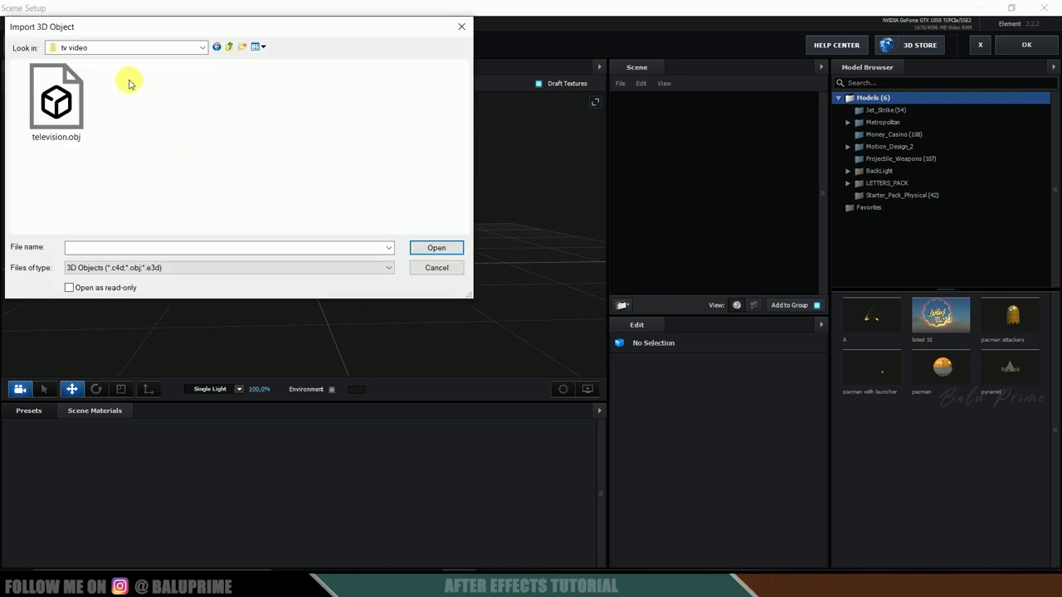
Import television.obj into the scene with Force Alignment set to Bottom.
left_click(67, 109)
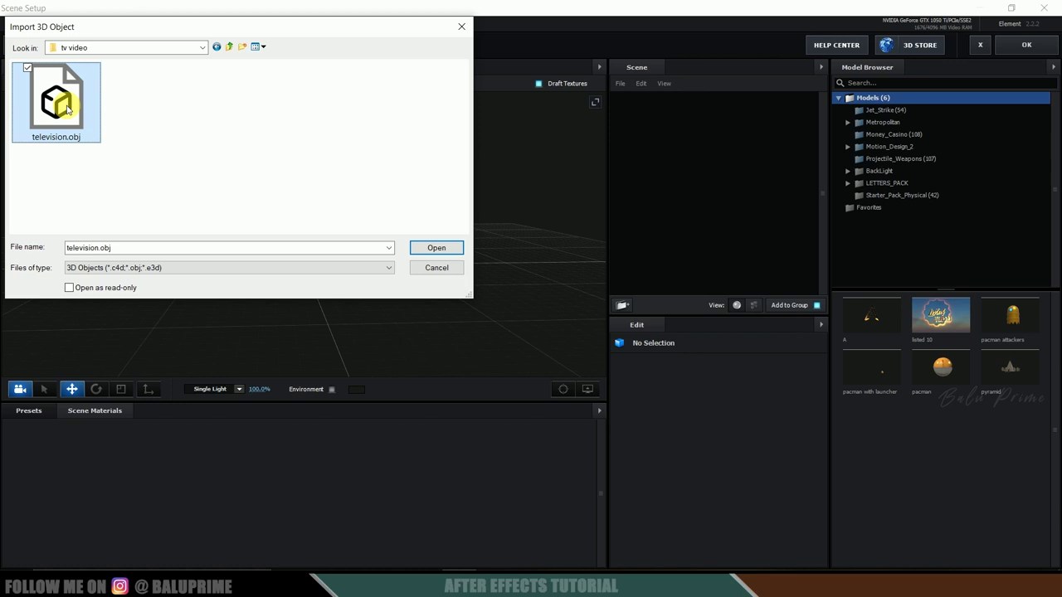
left_click(434, 249)
left_click(583, 341)
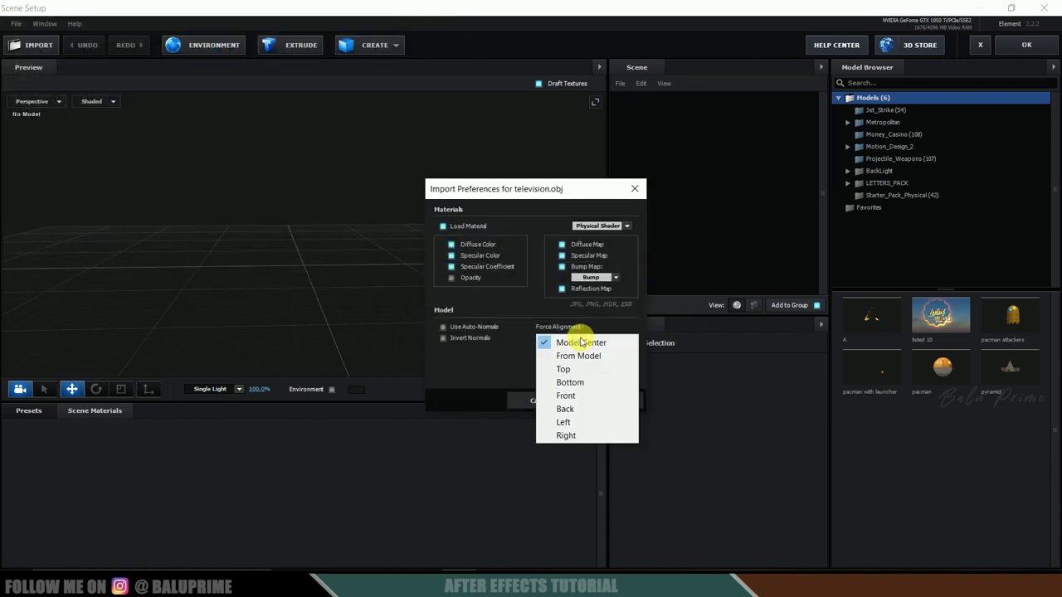
left_click(573, 382)
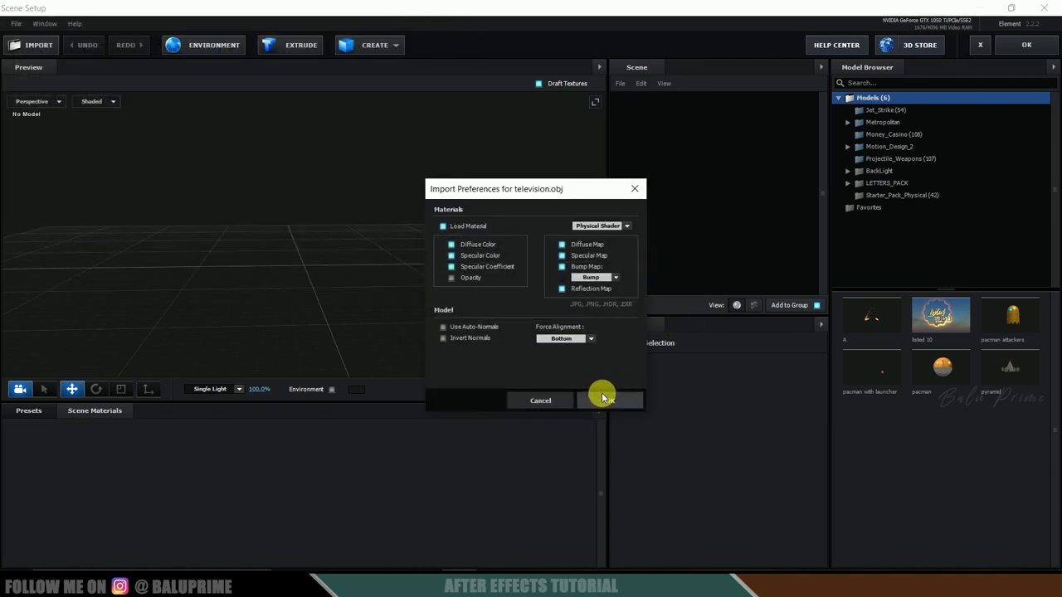
left_click(605, 399)
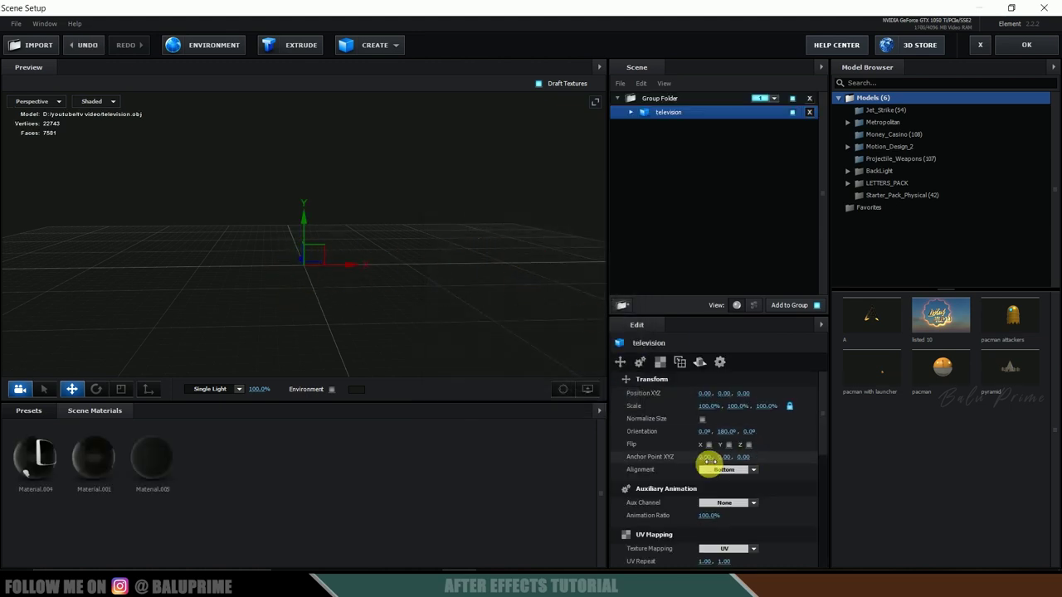
Turn on Normalize Size and rotate the TV on Y to 180° so its screen faces front.
left_click(702, 419)
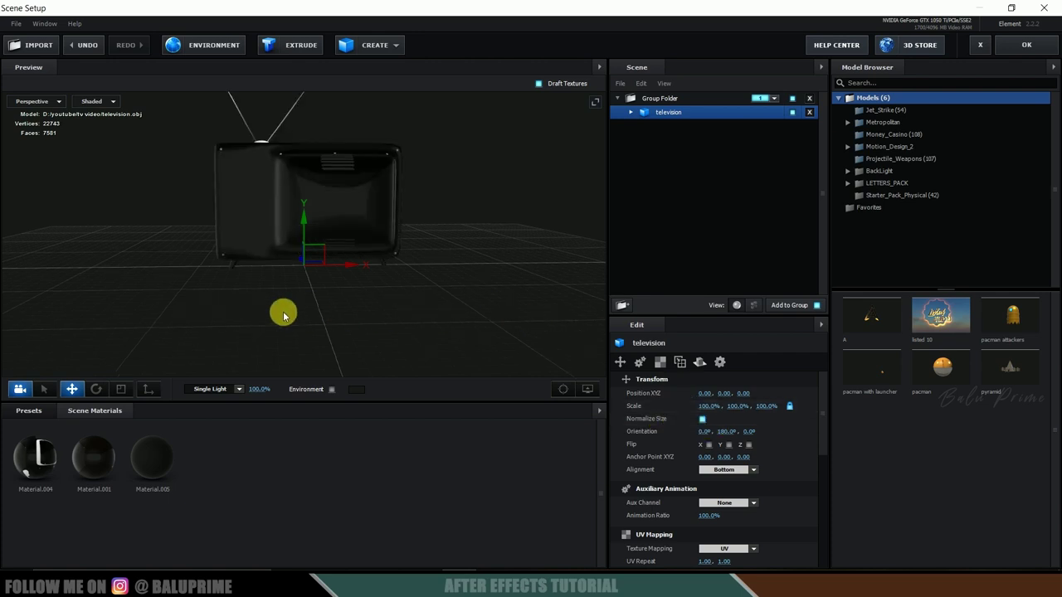
mouse_move(282, 313)
left_mouse_down()
mouse_move(334, 323)
mouse_move(296, 320)
left_mouse_up()
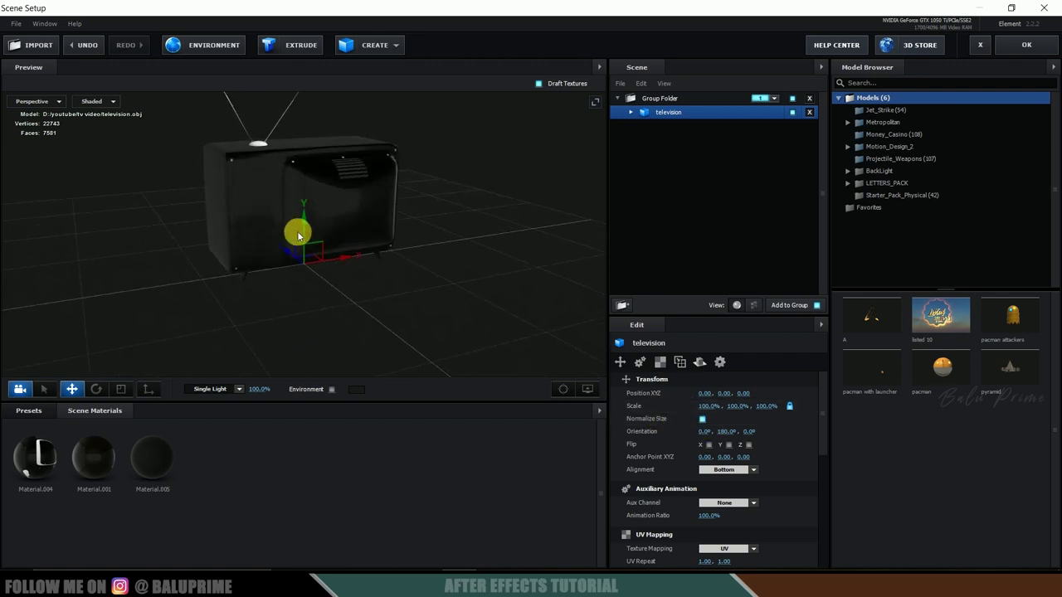
key("e")
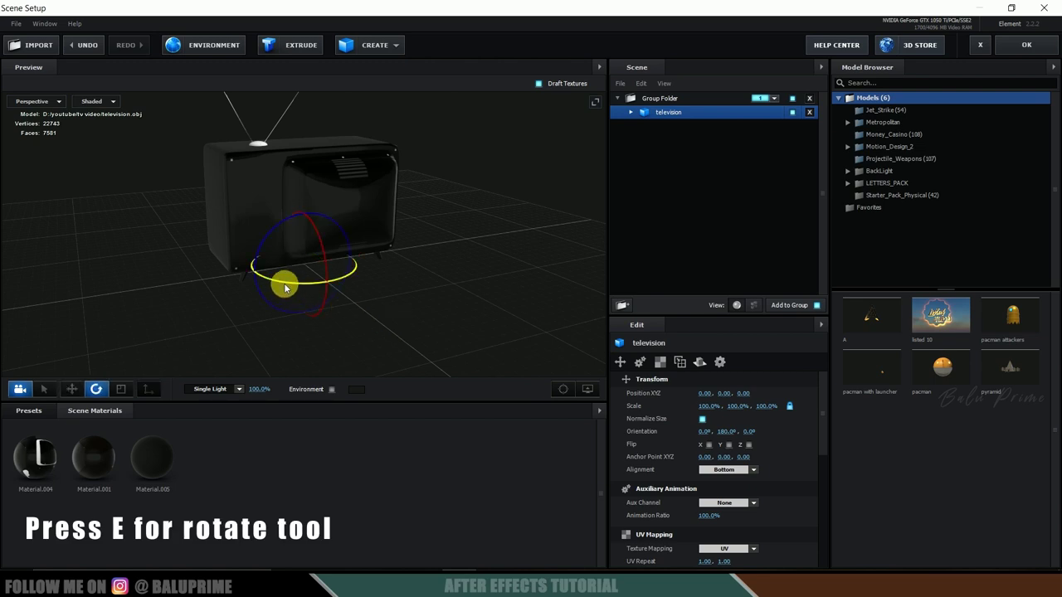
left_click_drag(285, 284, 429, 296)
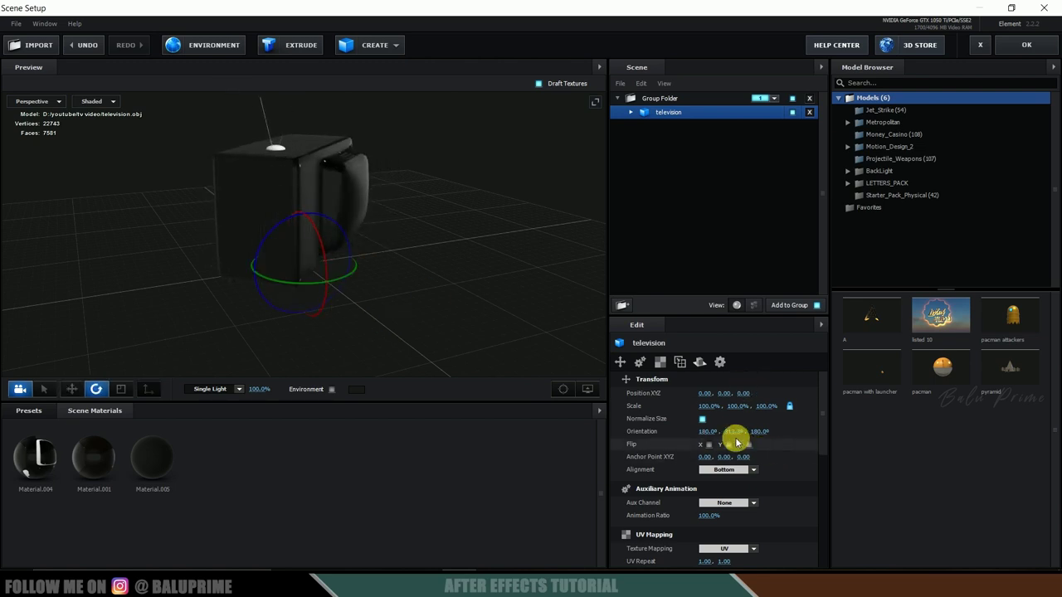
left_click_drag(735, 432, 995, 446)
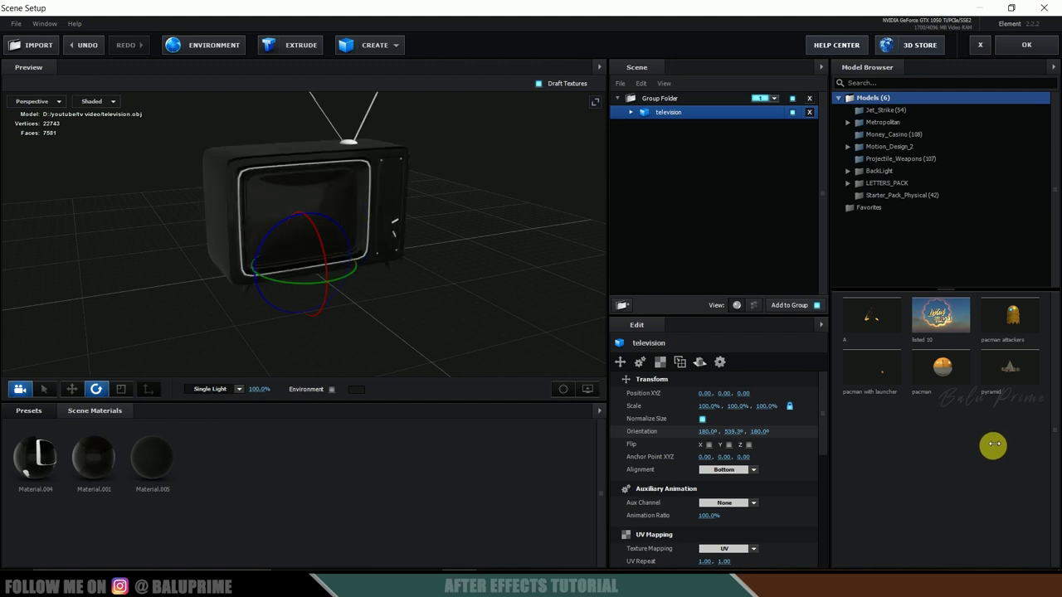
mouse_move(416, 302)
left_mouse_down()
mouse_move(437, 294)
mouse_move(433, 302)
left_mouse_up()
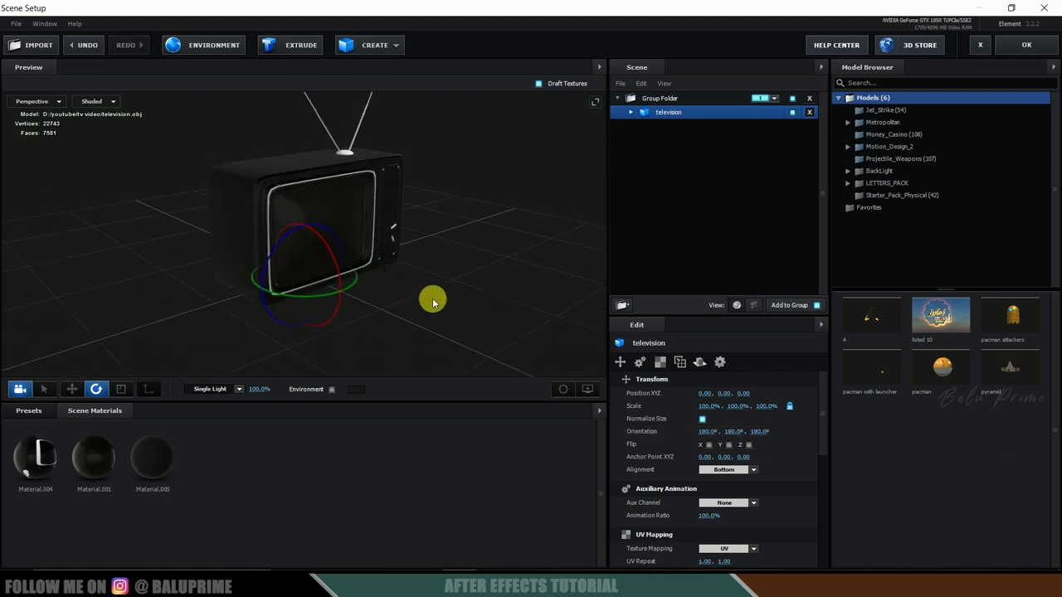
Expand the television's materials and toggle Material.001 to confirm it is the screen glass.
key("w")
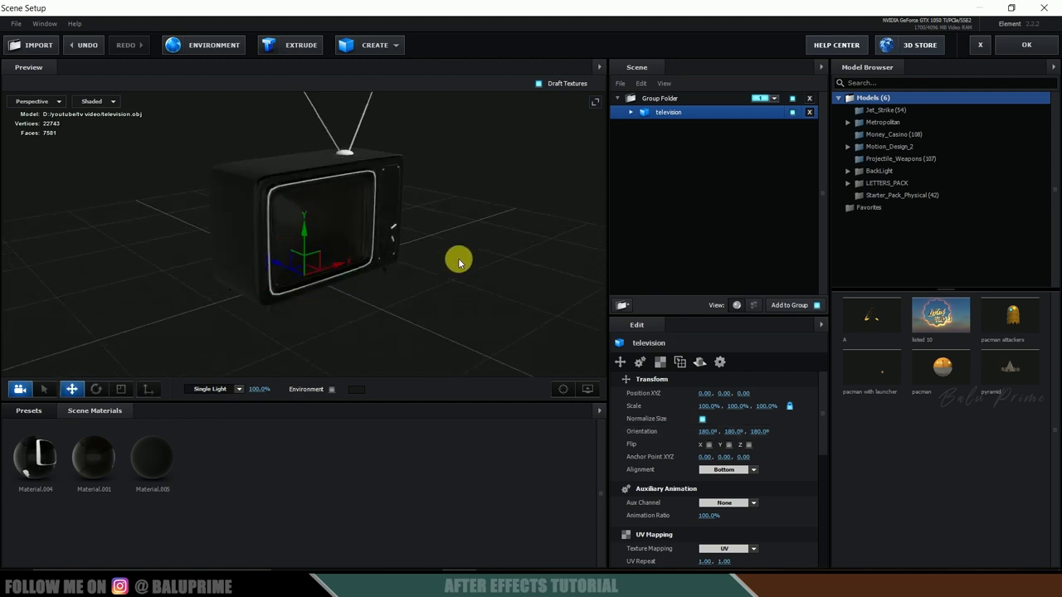
left_click(631, 112)
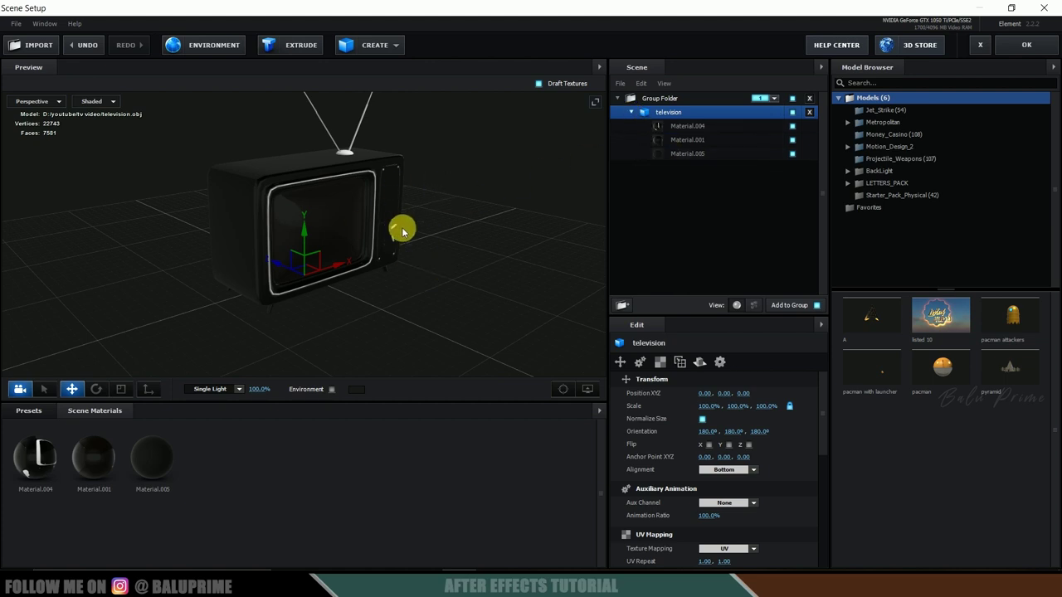
left_click(686, 143)
left_click(792, 140)
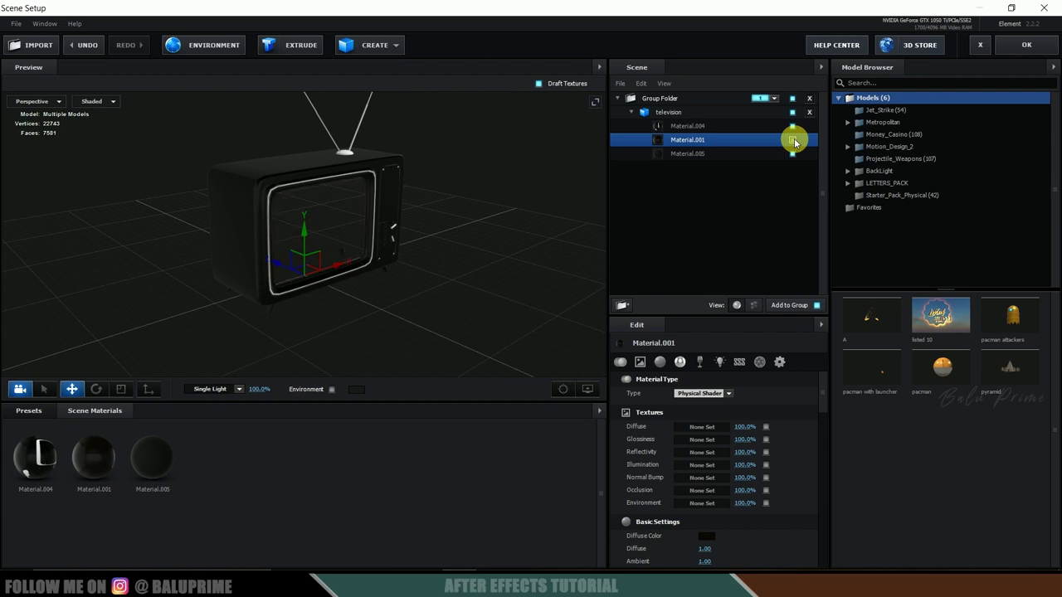
left_click(792, 140)
left_click(792, 141)
left_click(792, 140)
left_click(793, 140)
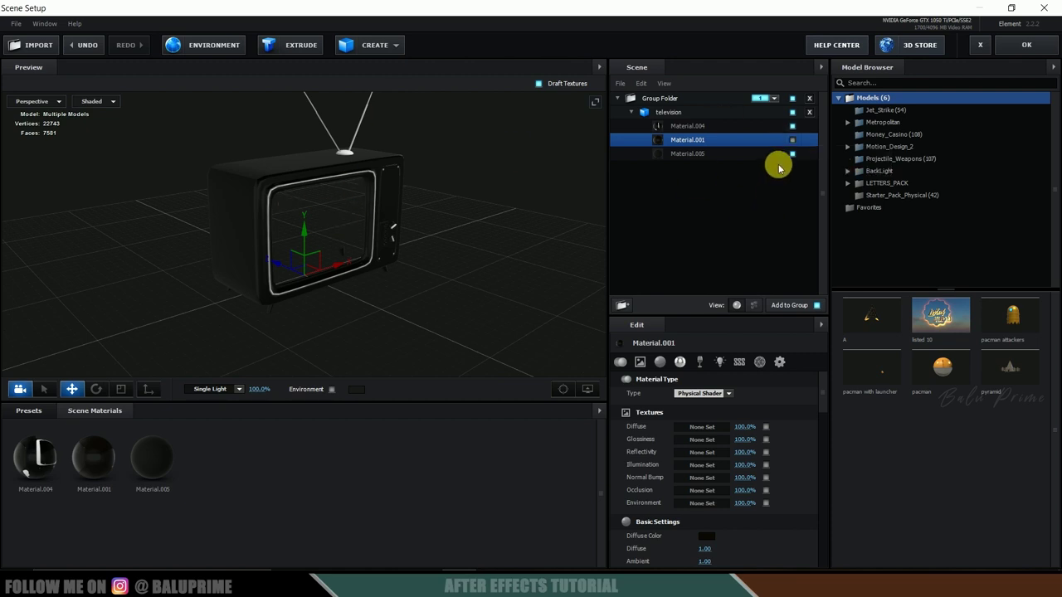
left_click(790, 140)
left_click(791, 140)
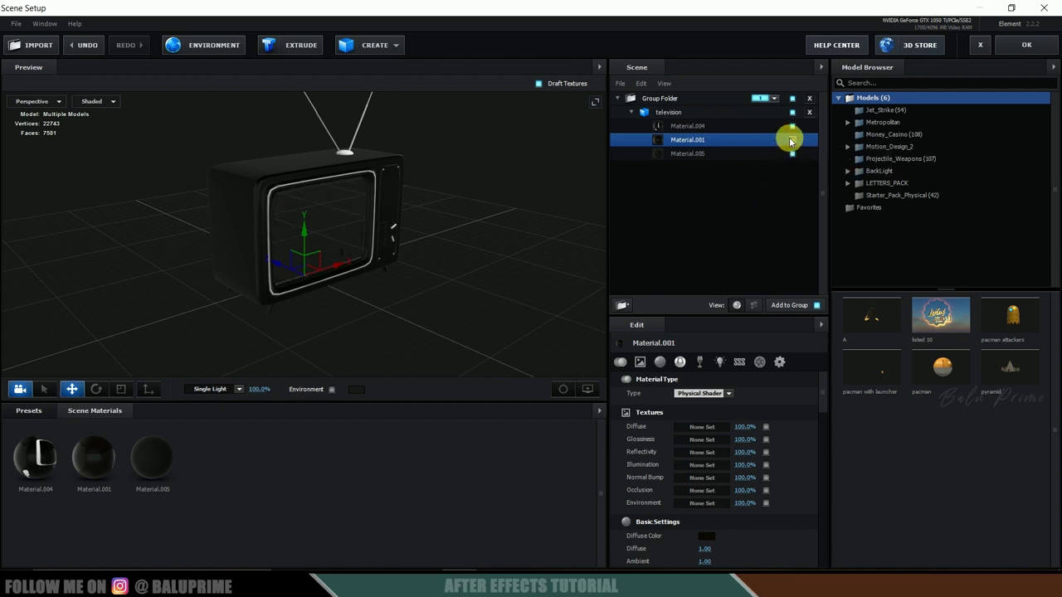
left_click(791, 140)
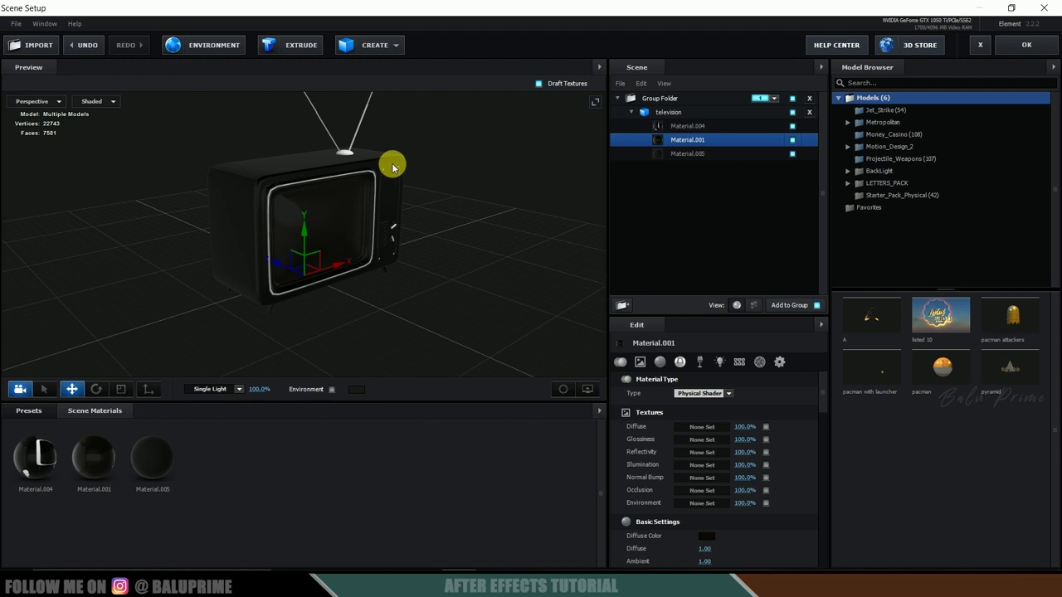
Toggle Material.004 and Material.005 to identify the body, antenna and cabinet parts, then open the presets library.
left_click(700, 126)
left_click(792, 126)
left_click(793, 126)
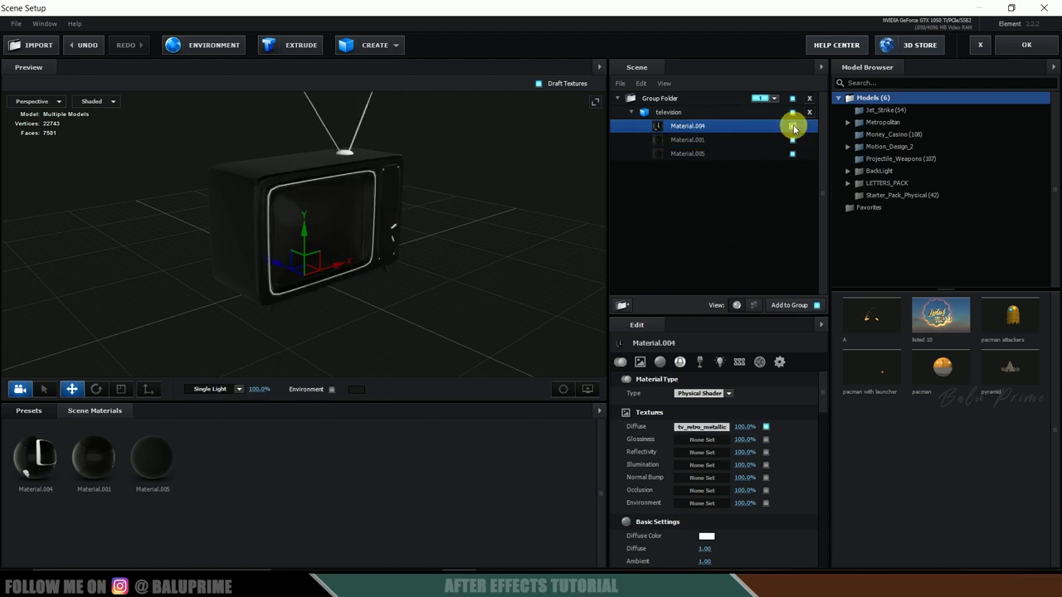
left_click(792, 126)
left_click(791, 126)
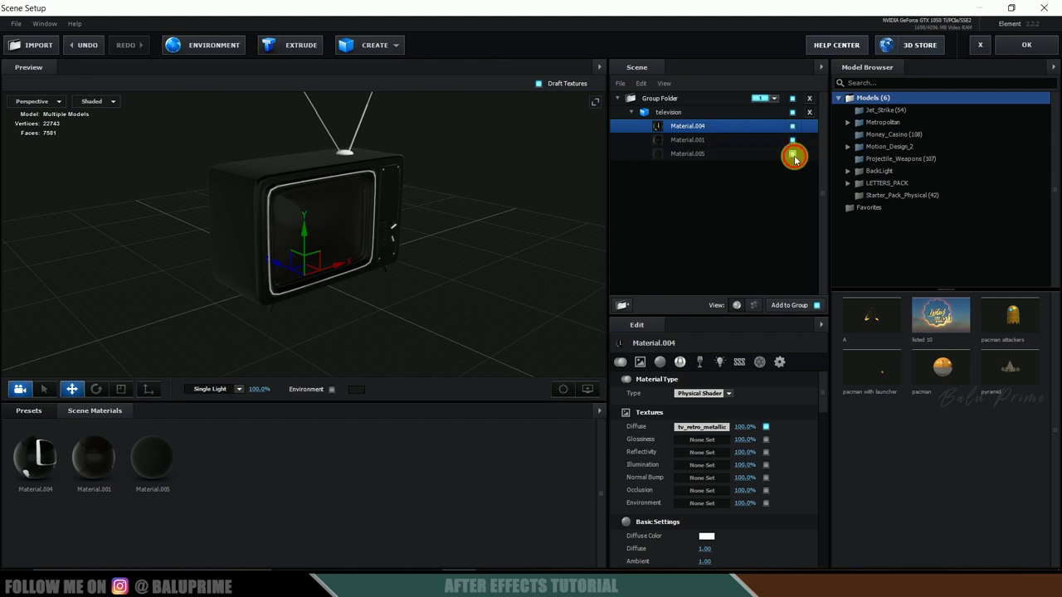
left_click(793, 156)
left_click(793, 156)
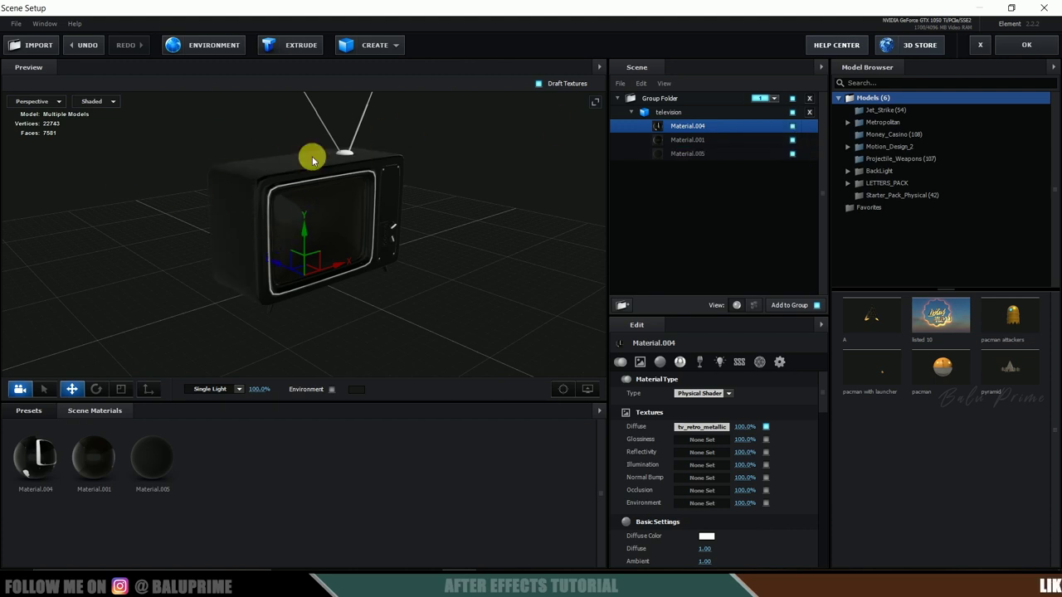
left_click(681, 141)
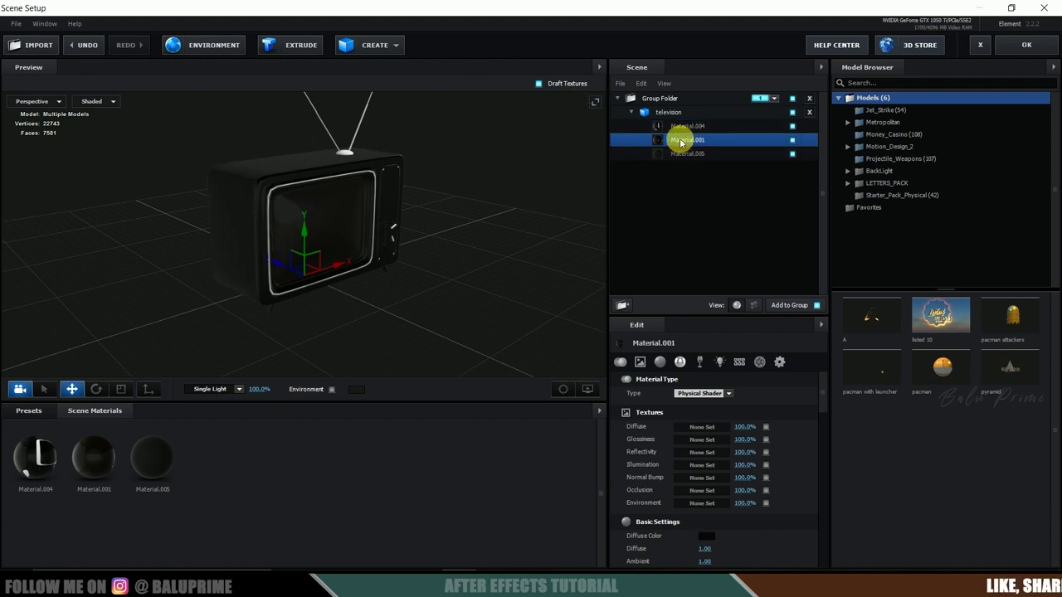
left_click(792, 141)
left_click(792, 140)
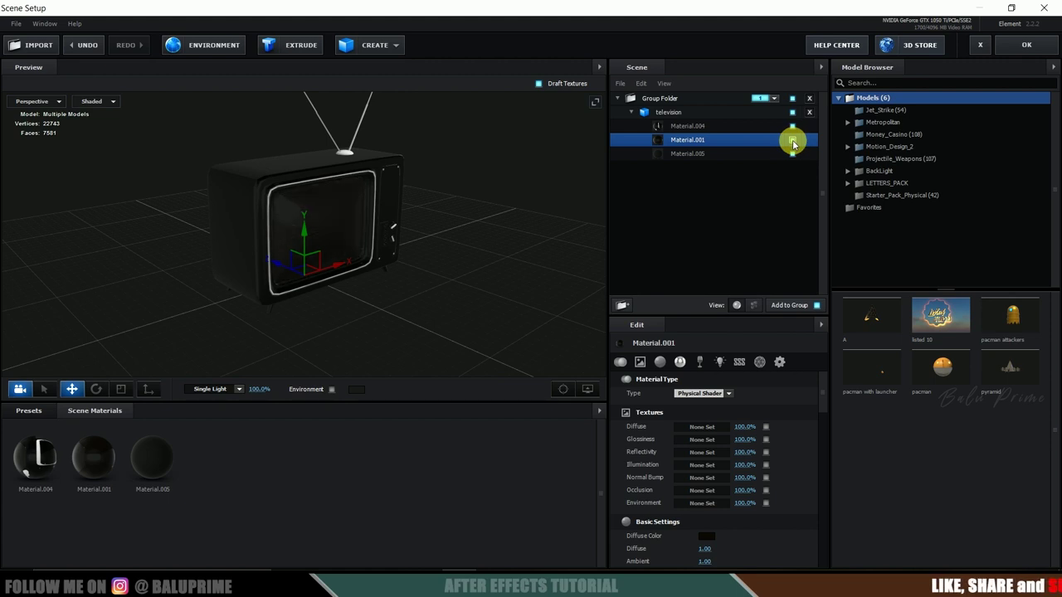
left_click(26, 409)
Apply the Physical Plastic_White preset to the Material.001 screen.
left_click(53, 499)
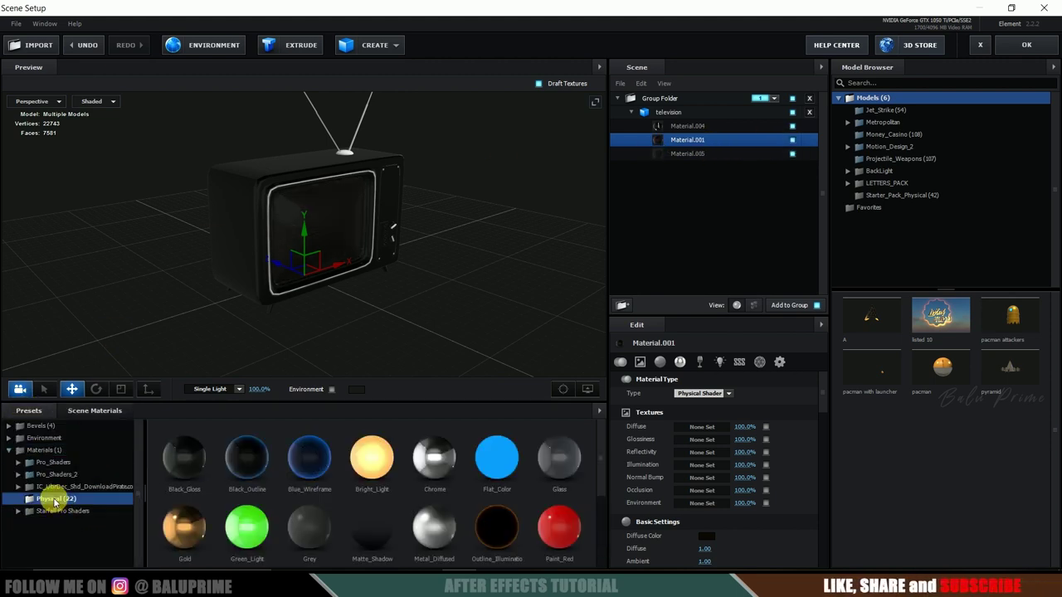
scroll(316, 515, "down", 2)
left_click_drag(313, 475, 676, 139)
left_click_drag(451, 266, 639, 181)
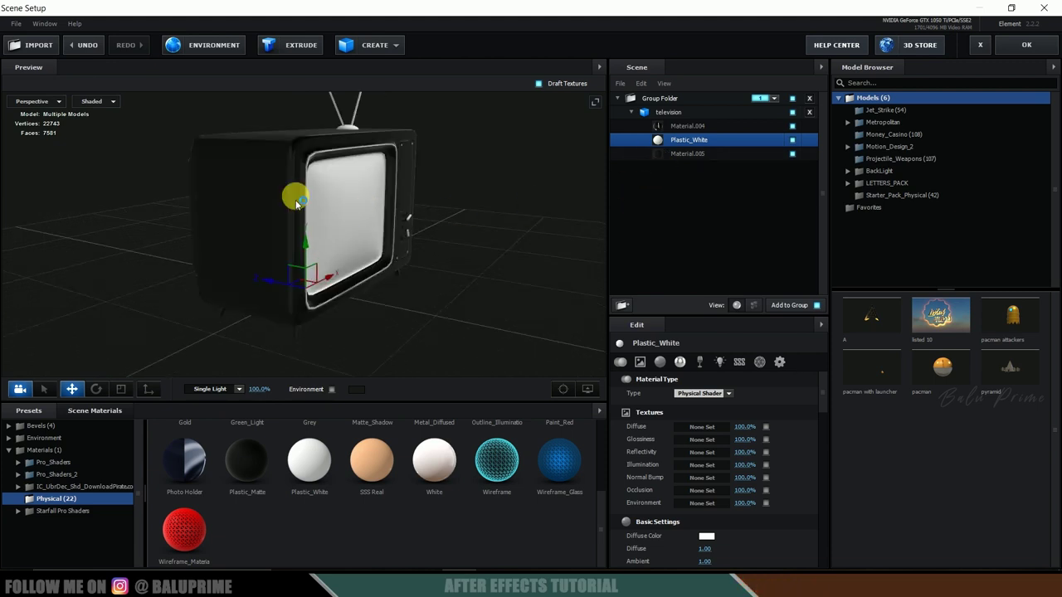
Apply the Pro_Shaders_2 Wood preset wood_oak_floor_03 to the Material.005 cabinet.
left_click(690, 157)
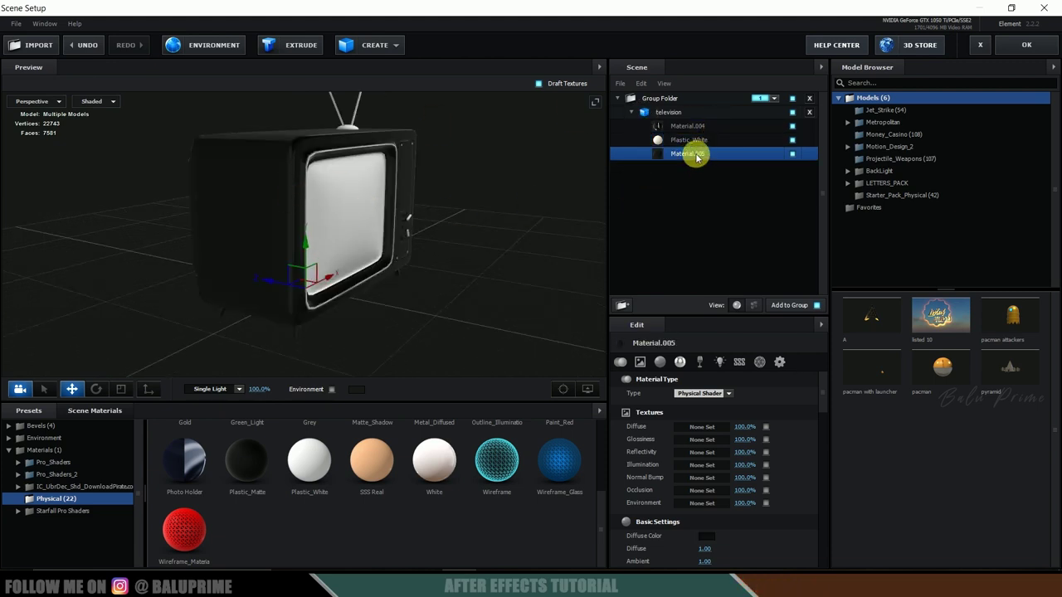
double_click(54, 478)
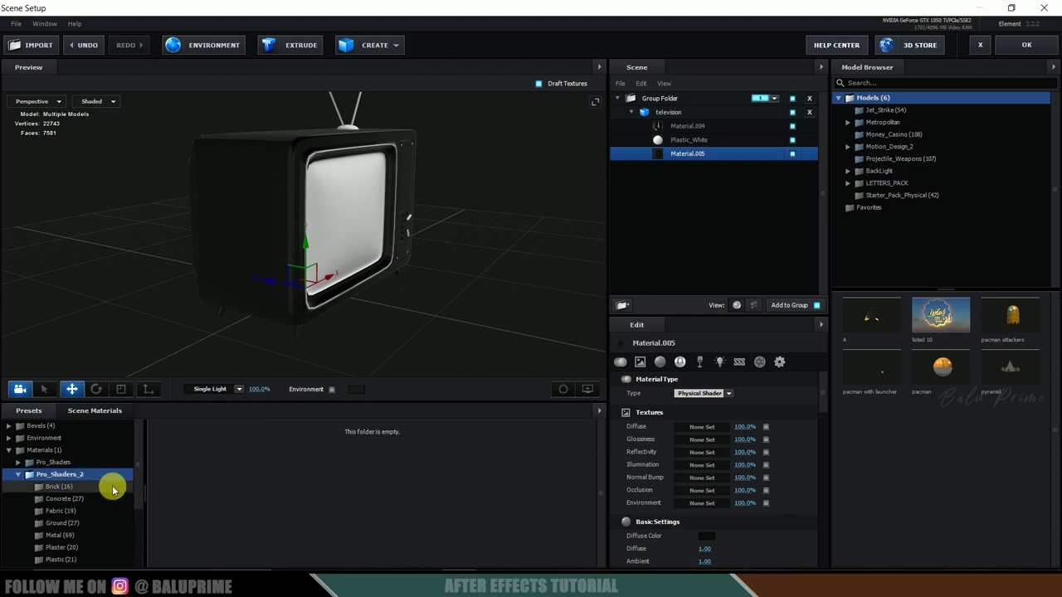
scroll(112, 490, "down", 3)
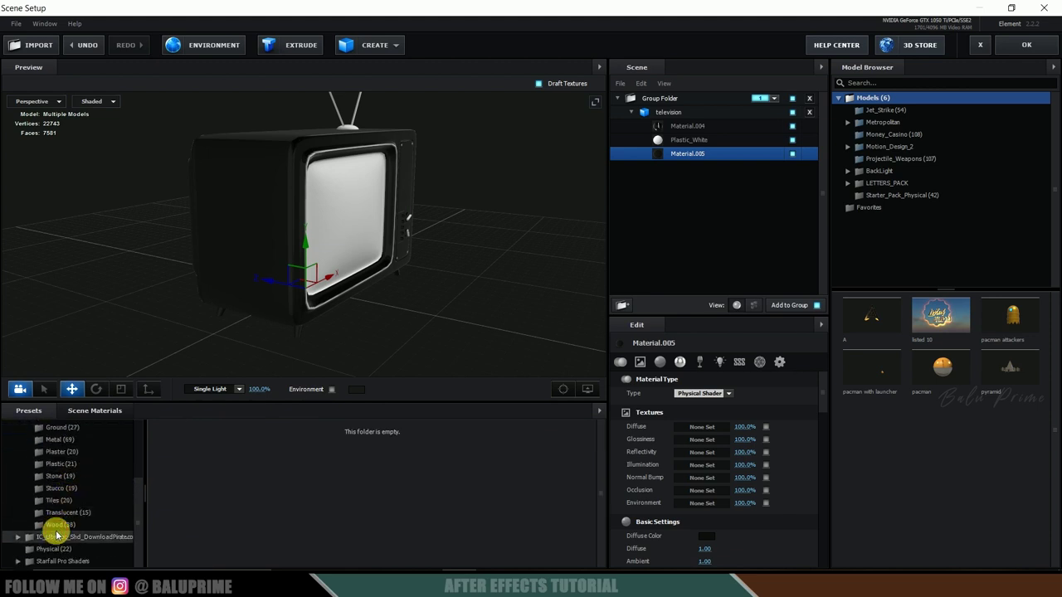
left_click(63, 526)
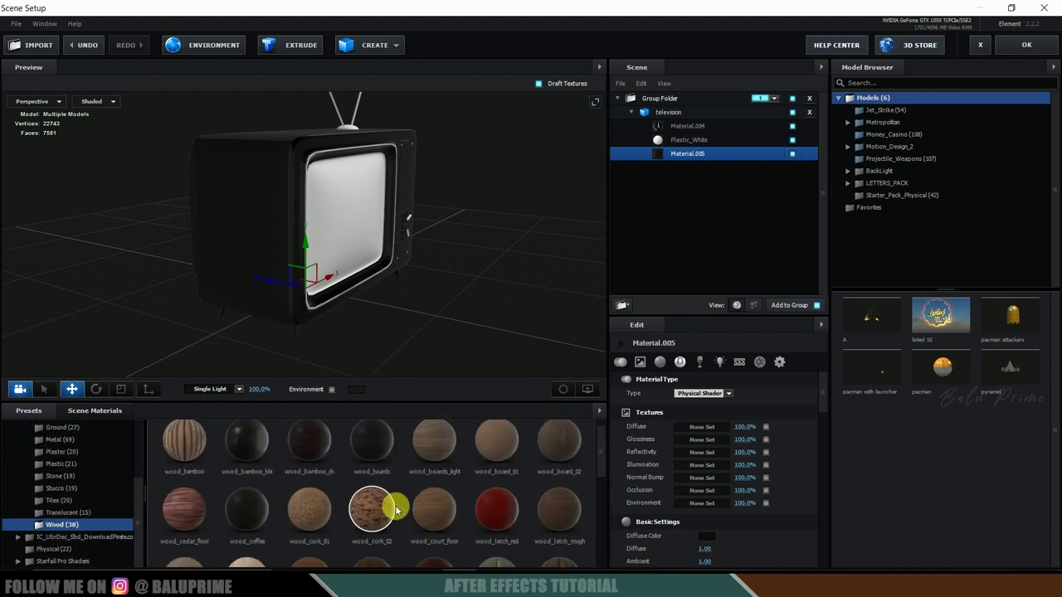
left_click_drag(352, 431, 681, 157)
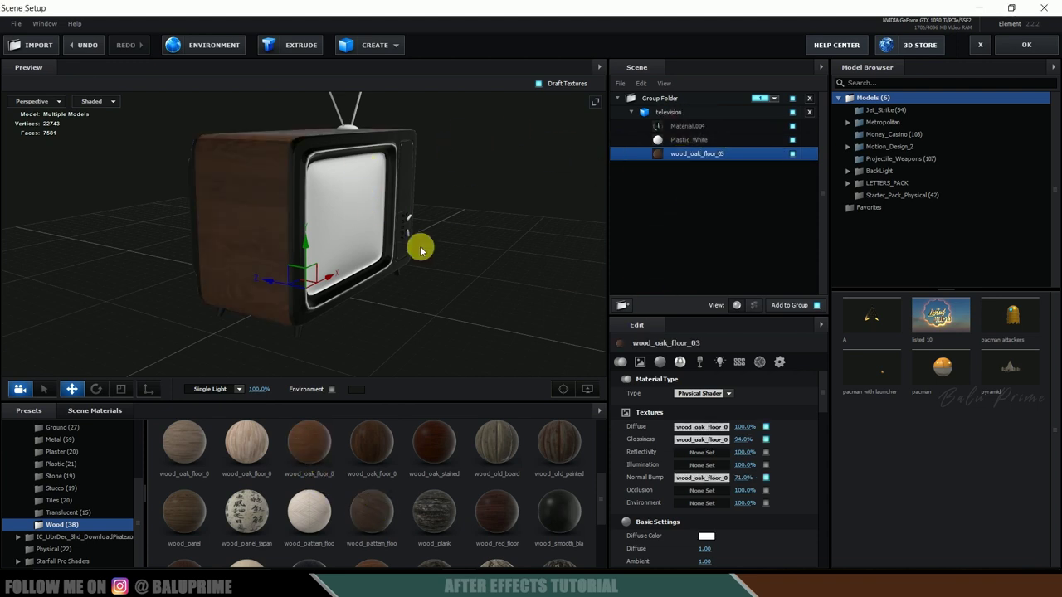
left_click_drag(400, 271, 485, 268)
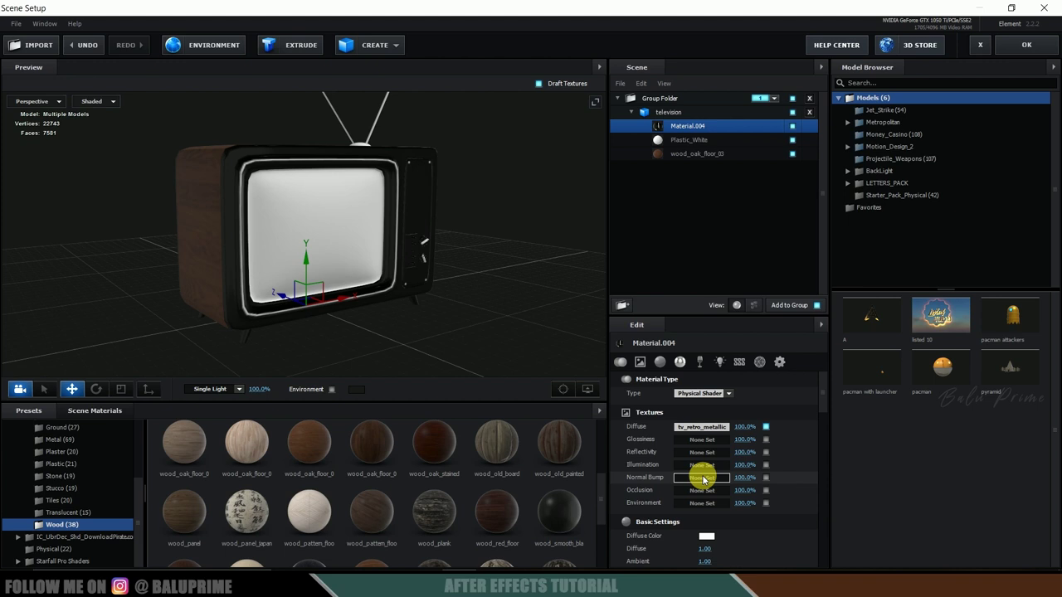
Load TV_Retro_normal.jpg as Material.004's normal bump and raise its strength to 500%.
left_click(792, 126)
left_click(792, 126)
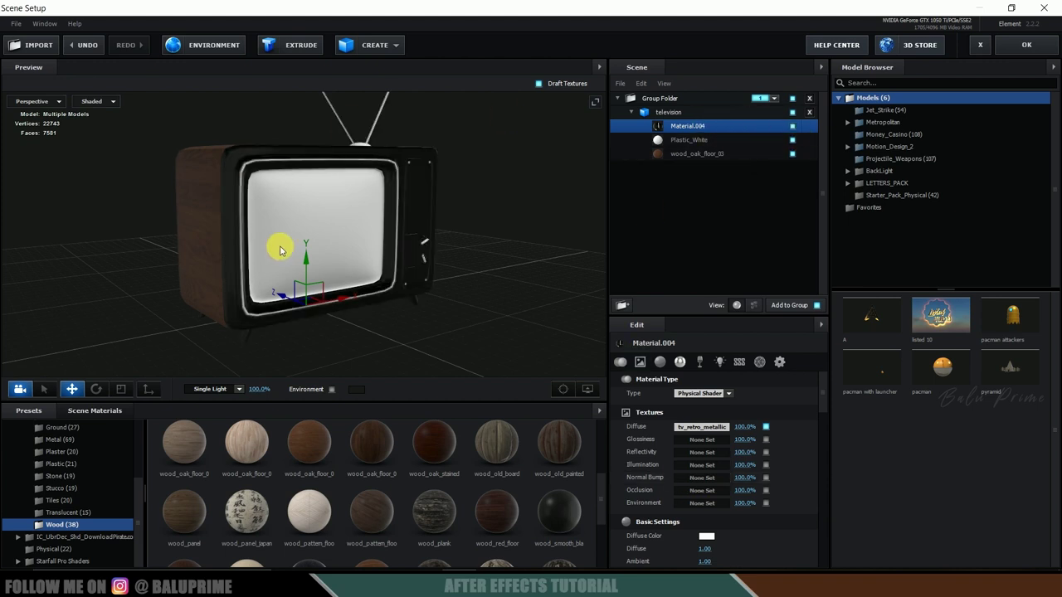
left_click(692, 478)
left_click(759, 373)
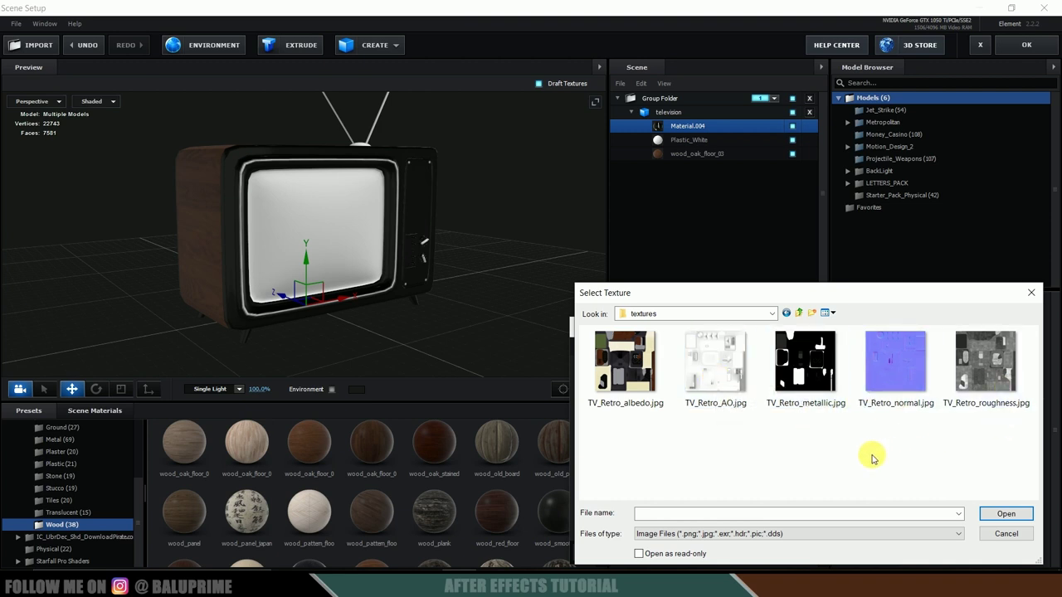
left_click(894, 386)
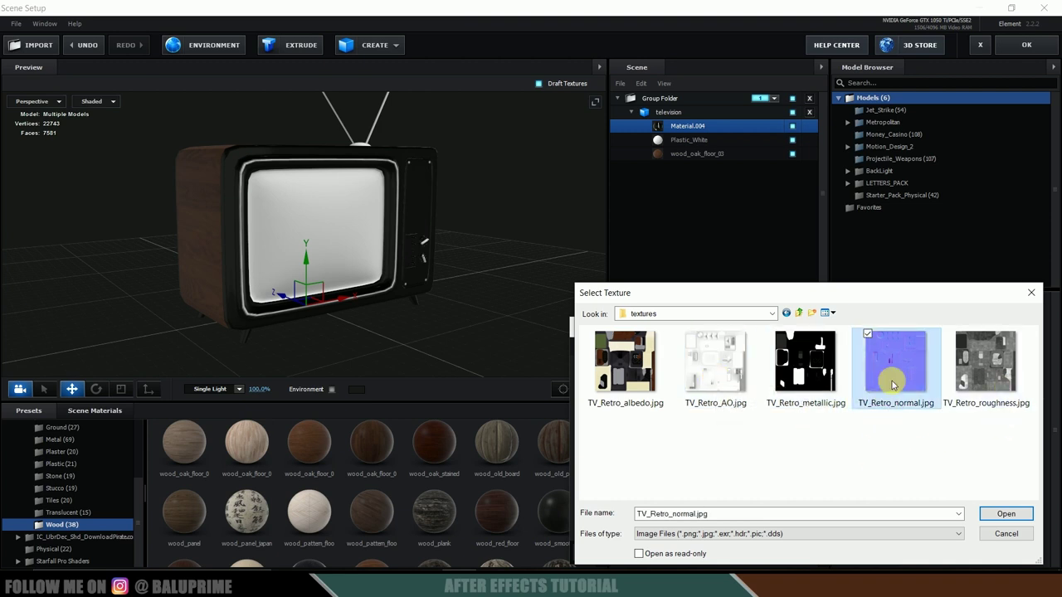
left_click(1013, 513)
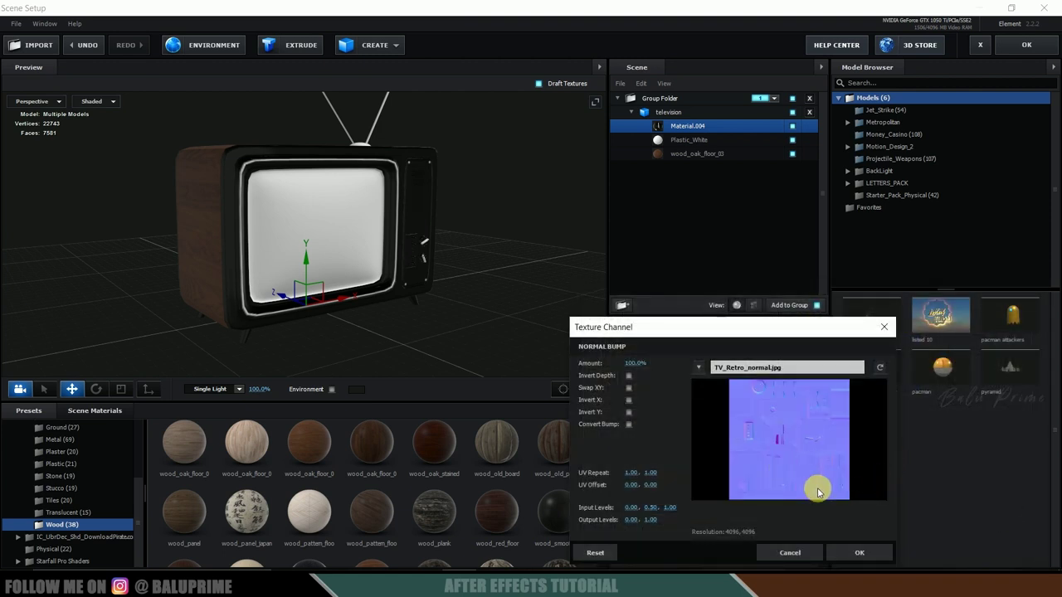
left_click(863, 552)
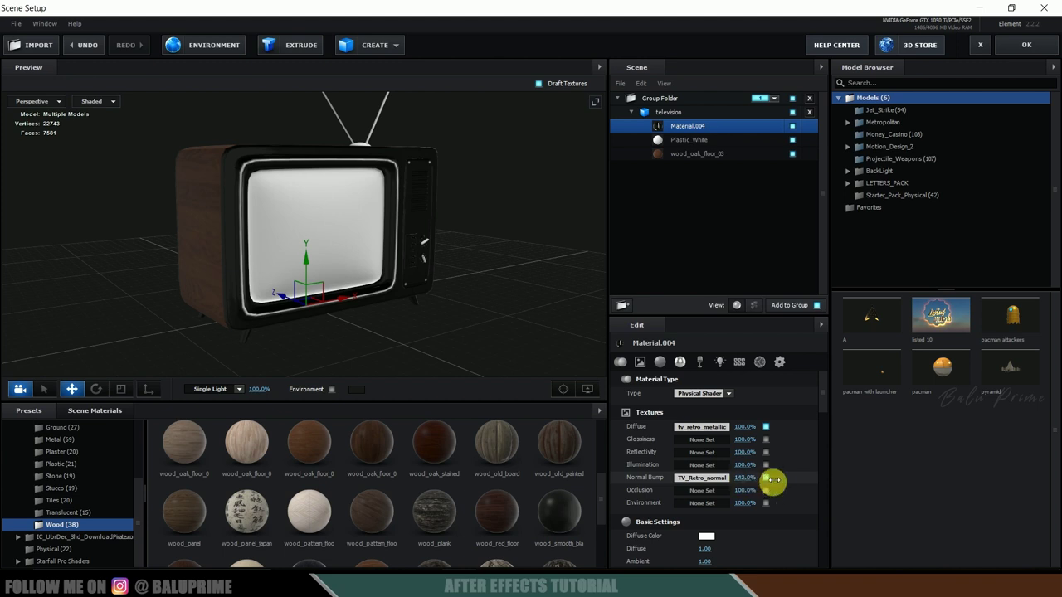
left_click_drag(864, 487, 981, 493)
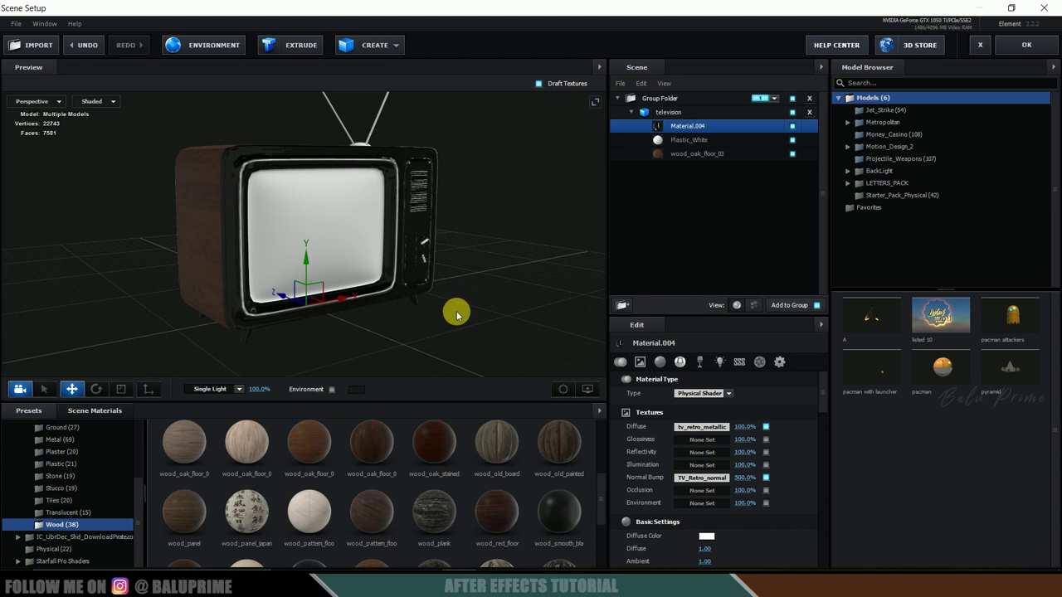
left_click_drag(468, 299, 422, 241)
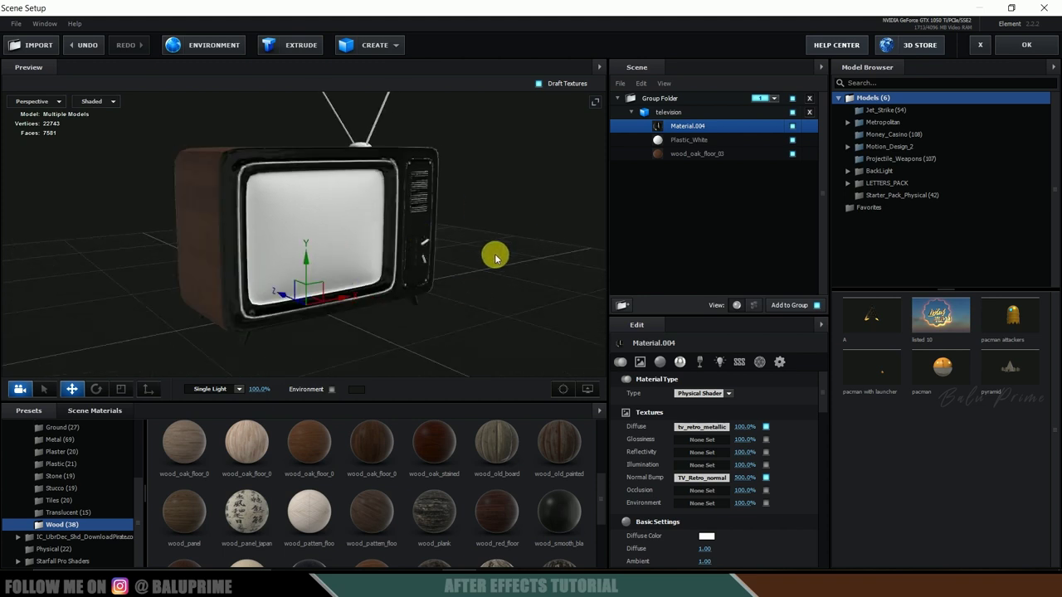
Add a plane under the TV, scale it to 295.7% and set Size XY to 20, 20.
left_click(380, 48)
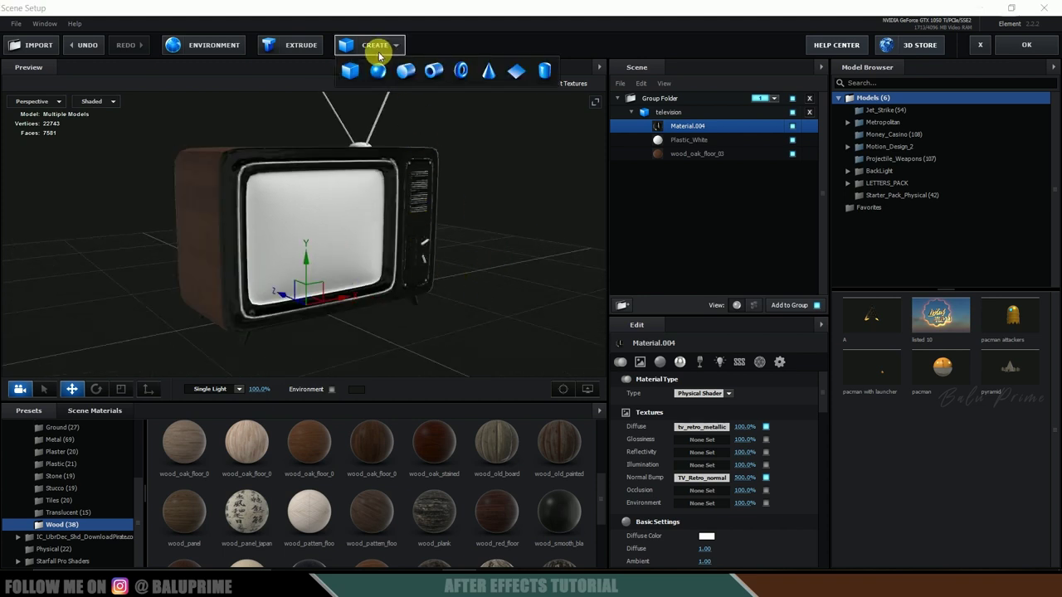
left_click(510, 77)
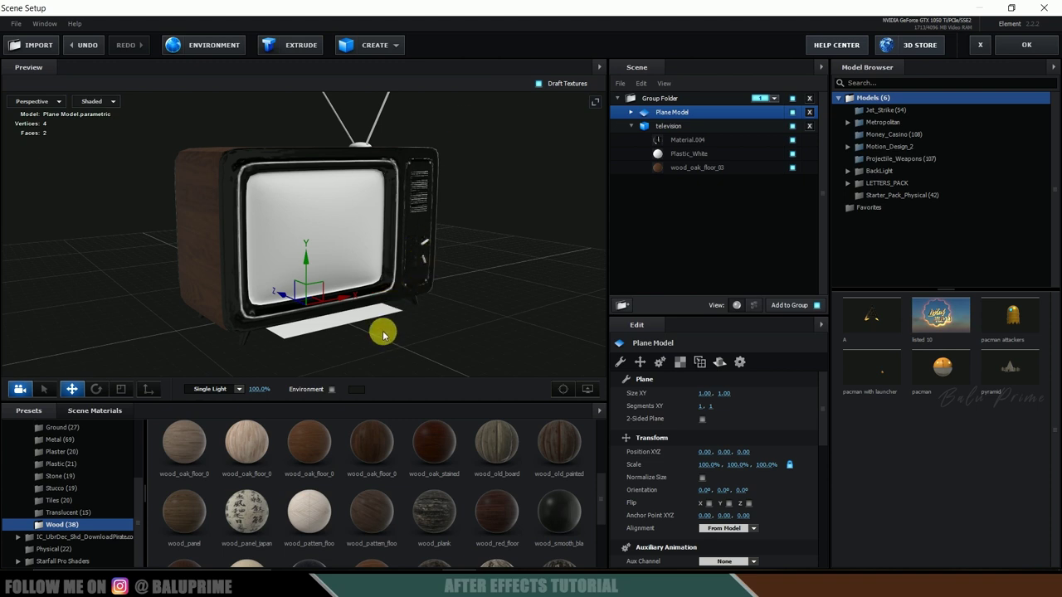
key("r")
left_click_drag(305, 302, 540, 332)
left_click(711, 393)
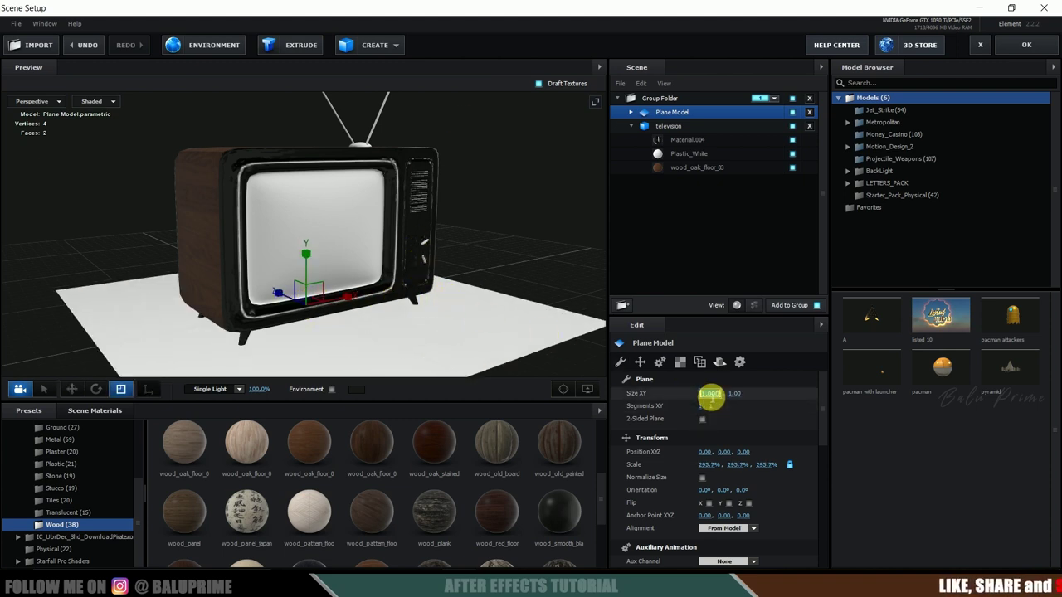
type("20")
key("Return")
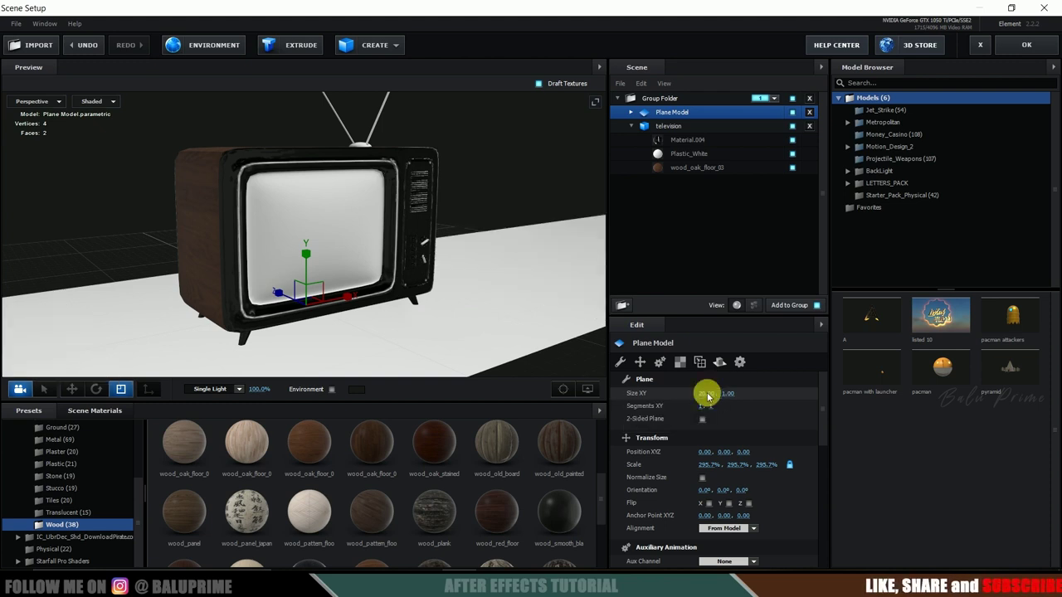
key("Return")
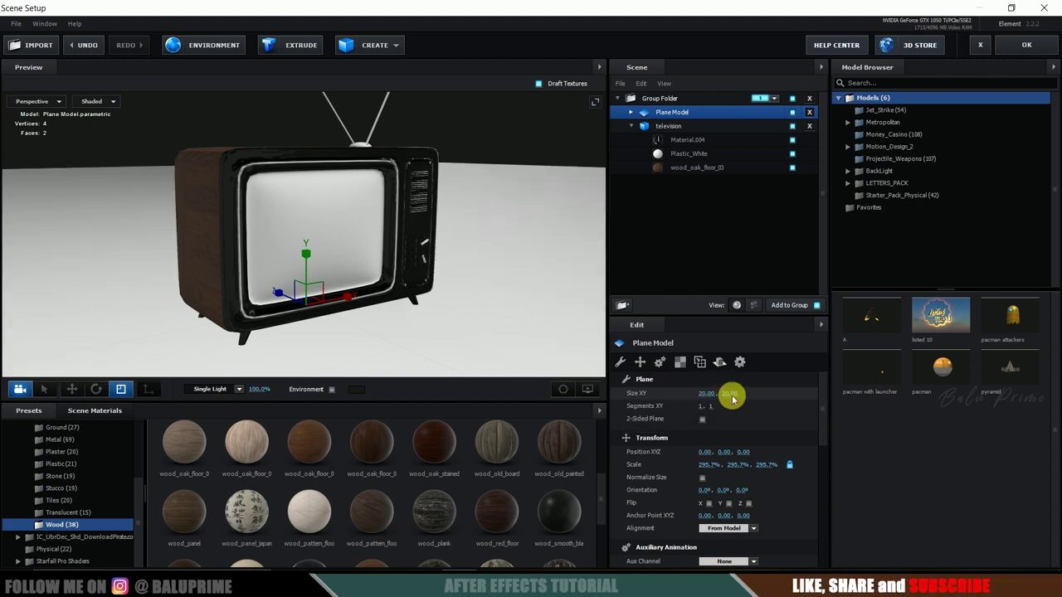
left_click_drag(569, 301, 552, 301)
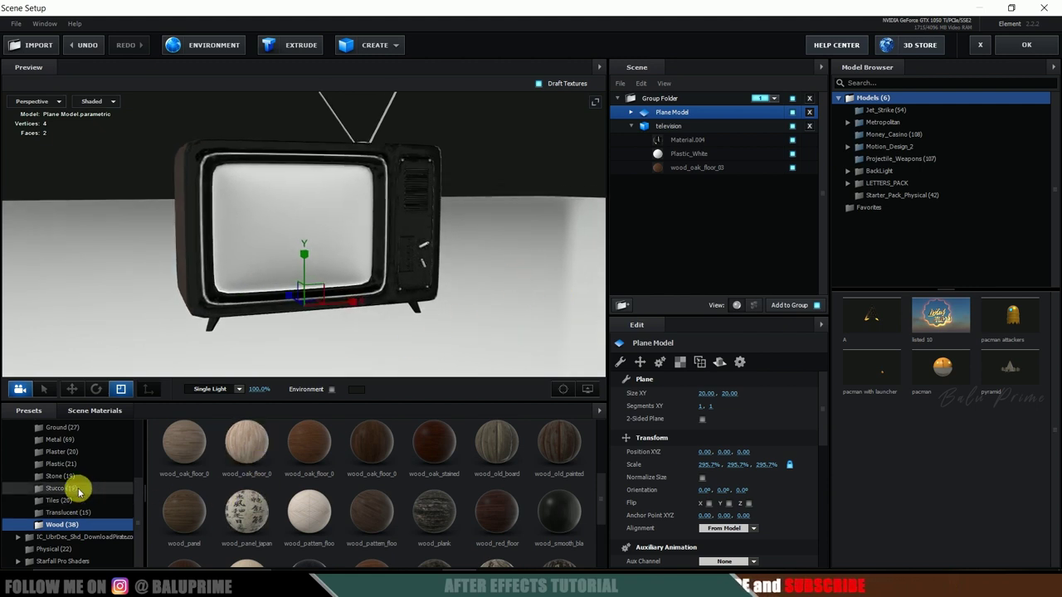
Apply a Metal preset to the plane for a dark metal floor finish.
left_click(63, 440)
scroll(465, 513, "down", 2)
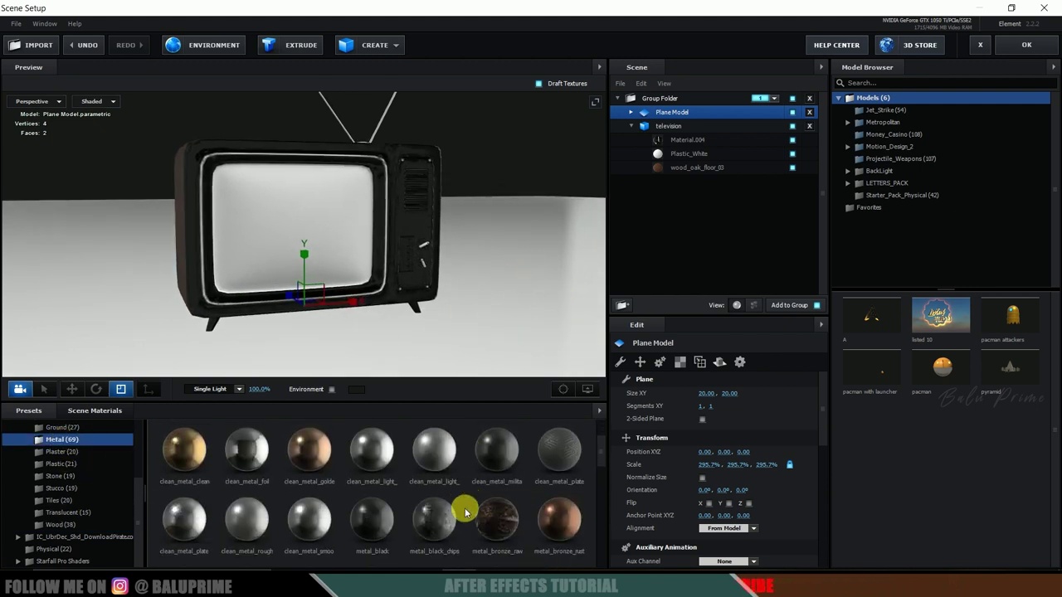
left_click_drag(386, 515, 683, 111)
left_click_drag(513, 262, 498, 299)
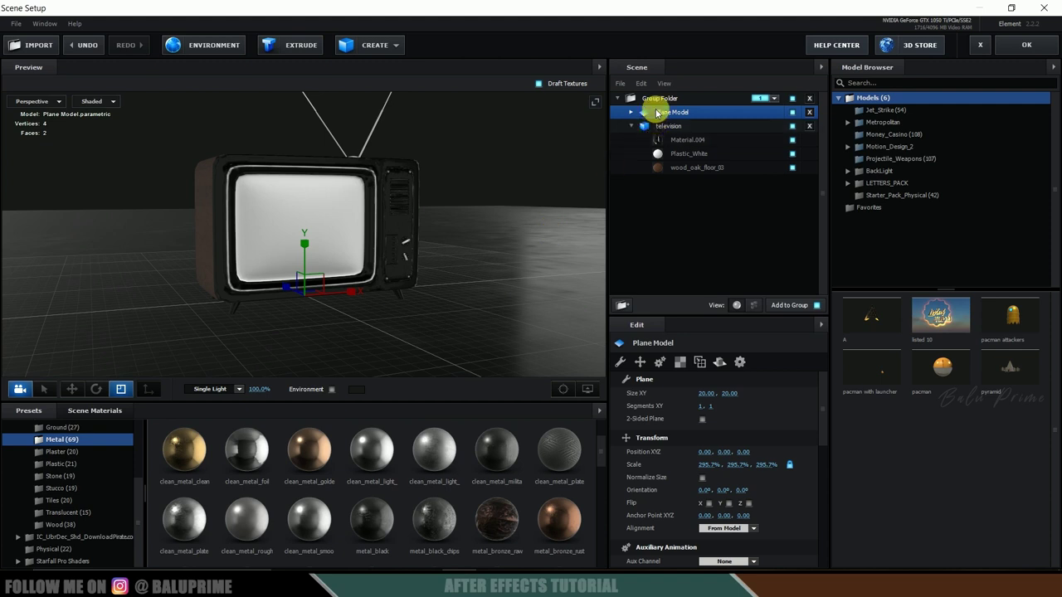
Give the floor plane UV repeat 20 and Box (Preserve Aspect) mapping, then apply the scene with OK.
left_click(678, 362)
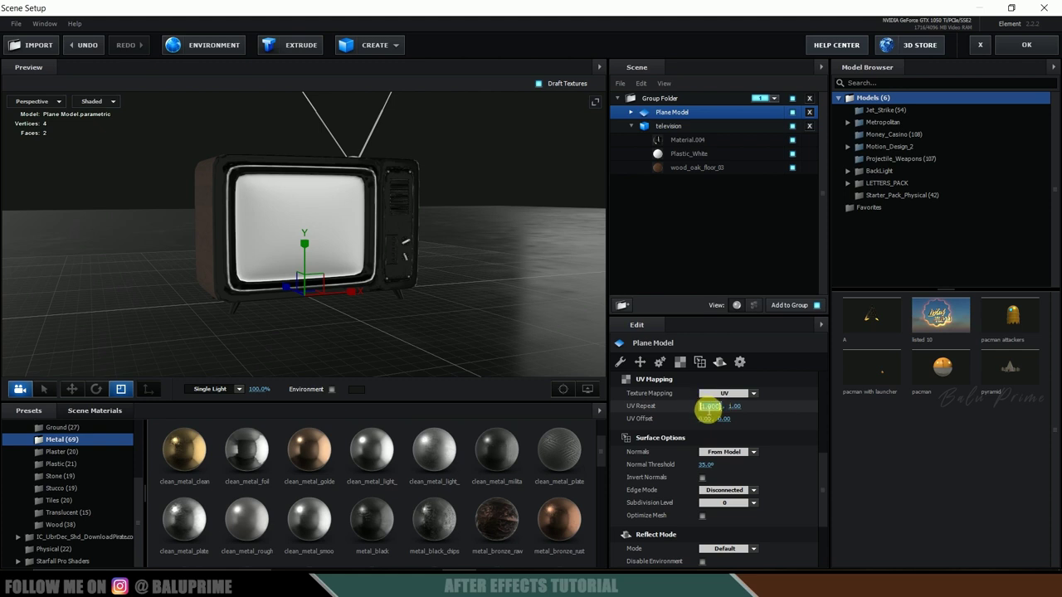
type("20")
key("Return")
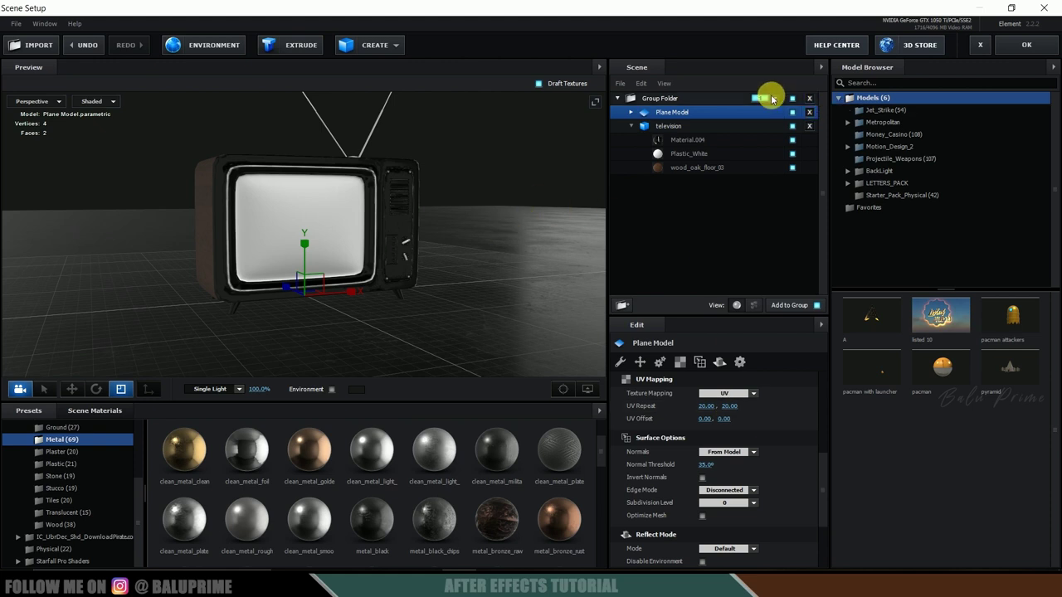
left_click(741, 394)
left_click(746, 410)
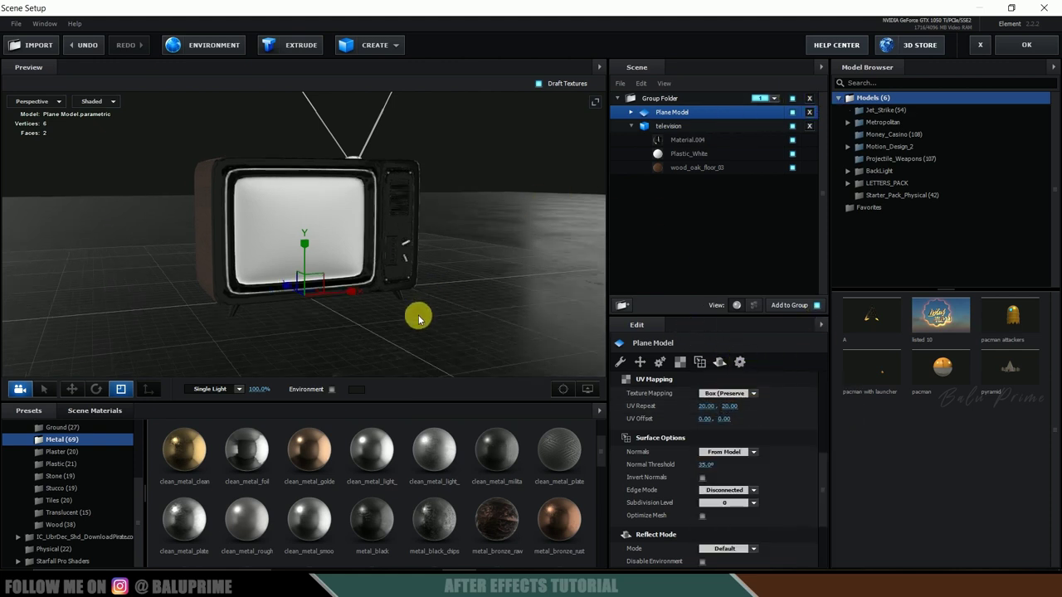
mouse_move(418, 313)
left_mouse_down()
mouse_move(379, 313)
mouse_move(421, 304)
left_mouse_up()
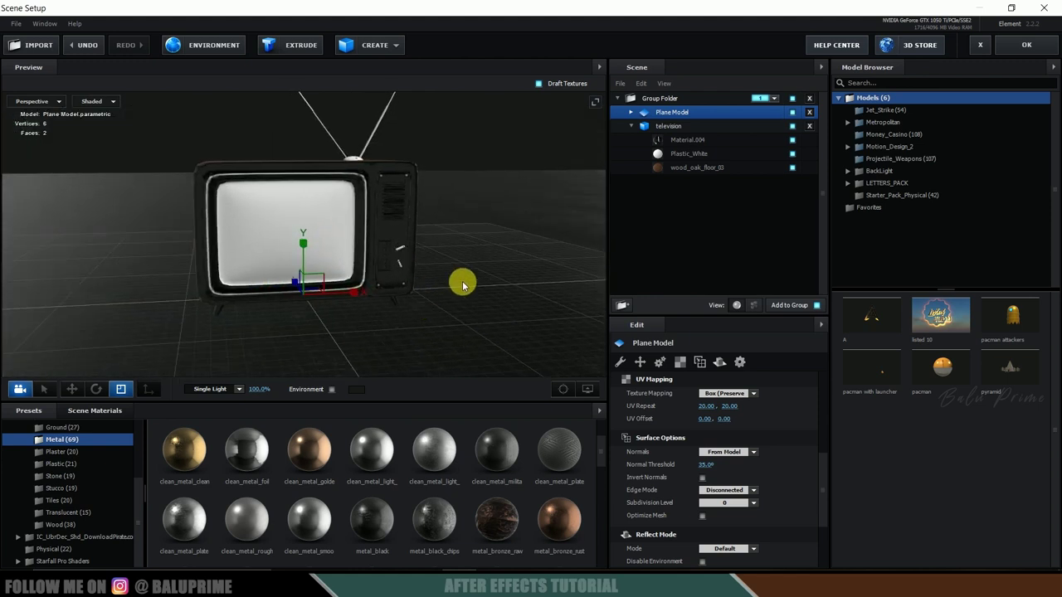
left_click(1027, 45)
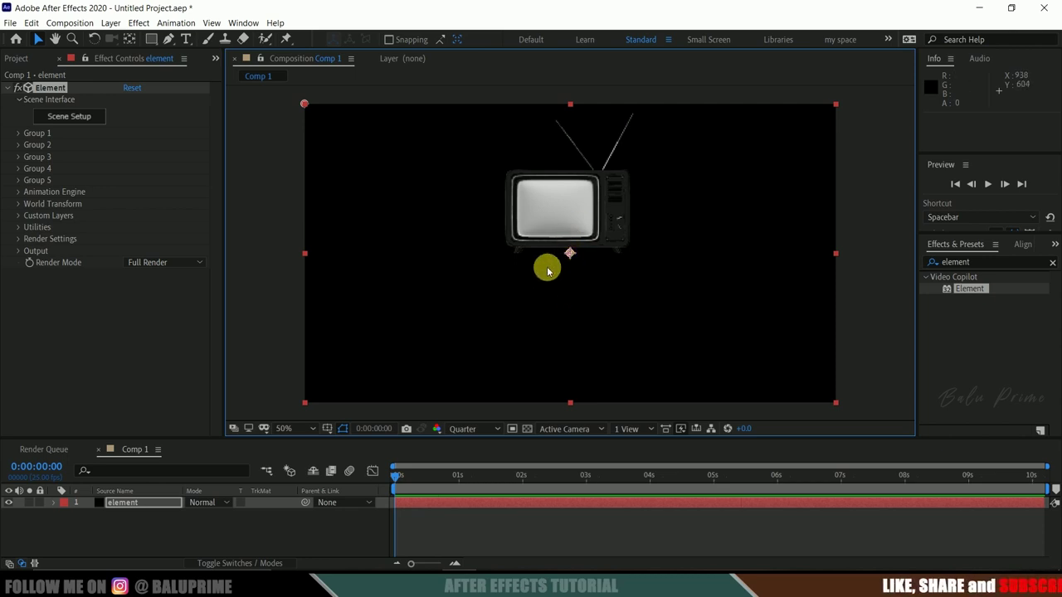
Add a new camera layer using the 35mm preset.
left_click(108, 27)
mouse_move(124, 38)
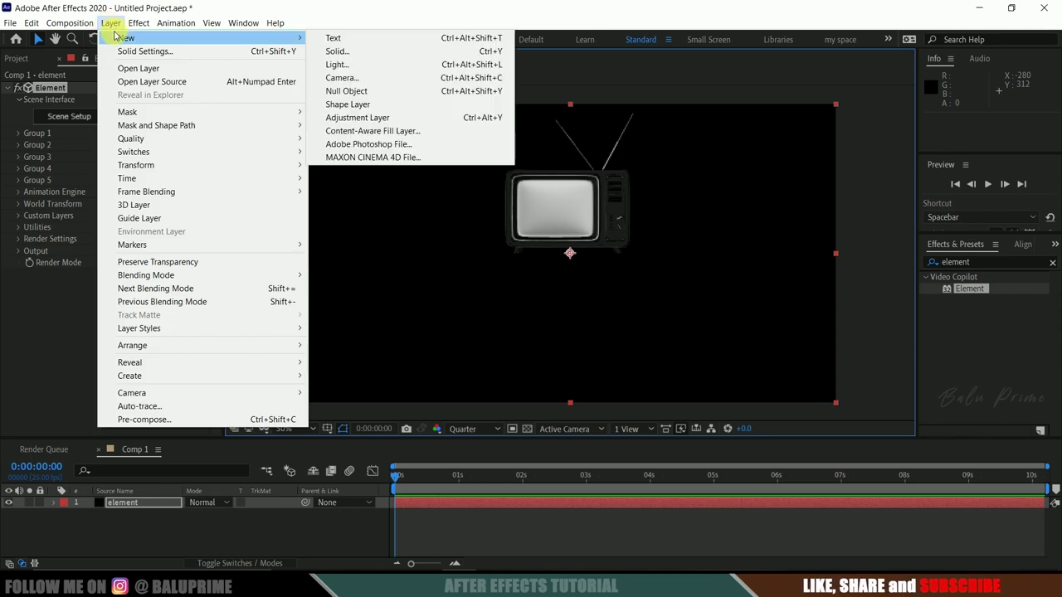
left_click(342, 77)
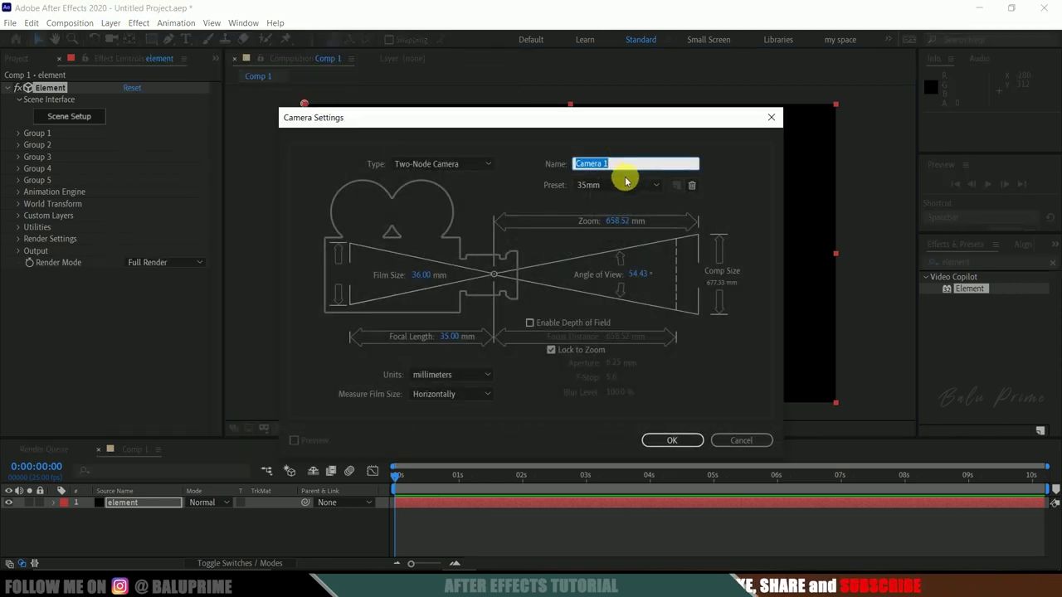
left_click(594, 186)
left_click(614, 283)
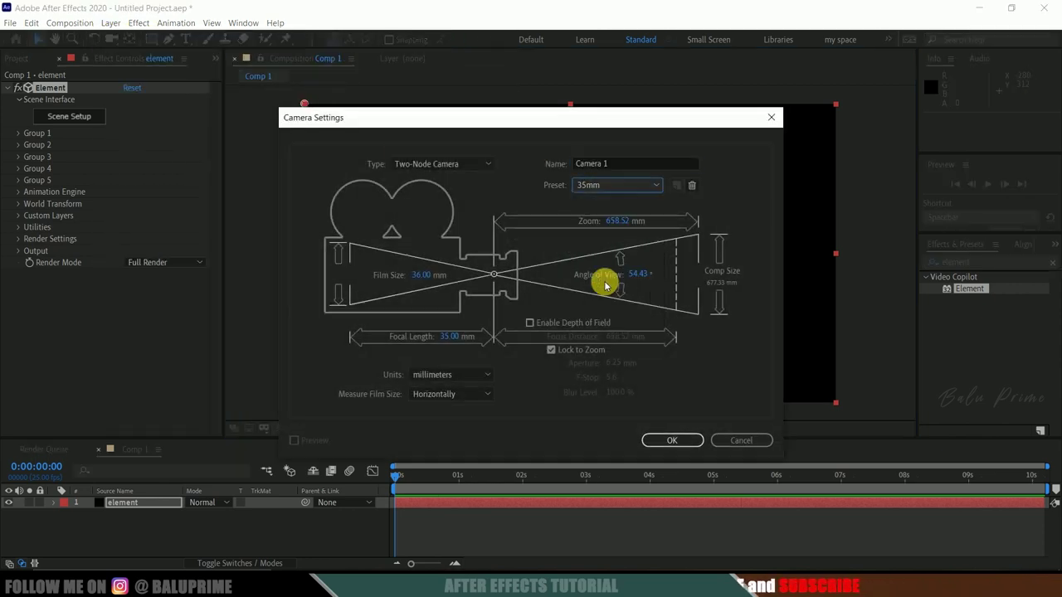
left_click(673, 439)
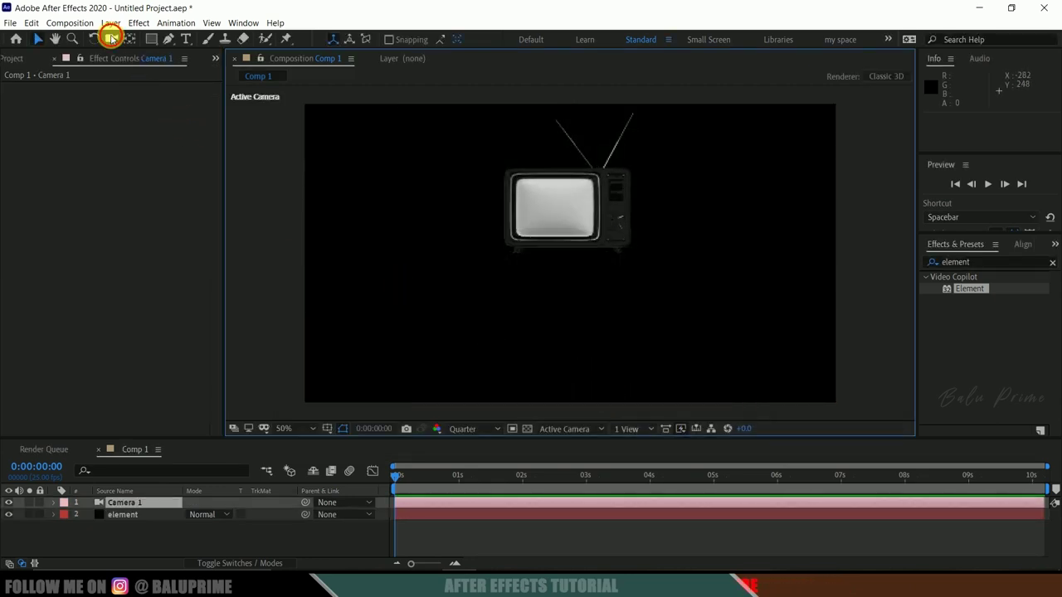
Orbit and dolly the camera to frame the TV closely at a three-quarter angle above the floor.
left_click(111, 38)
left_click_drag(573, 296, 603, 301)
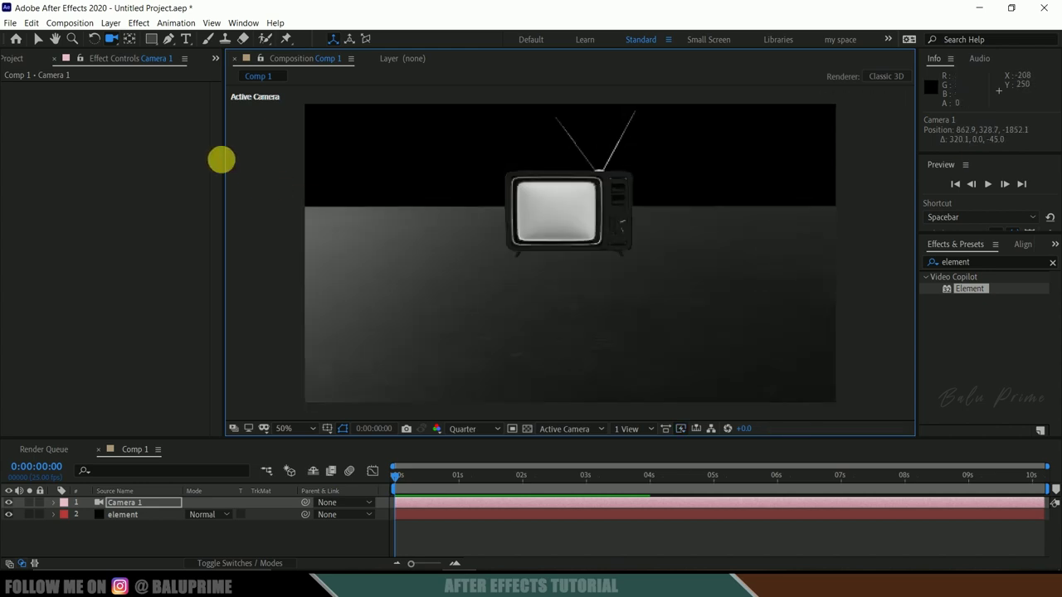
left_click_drag(109, 39, 184, 94)
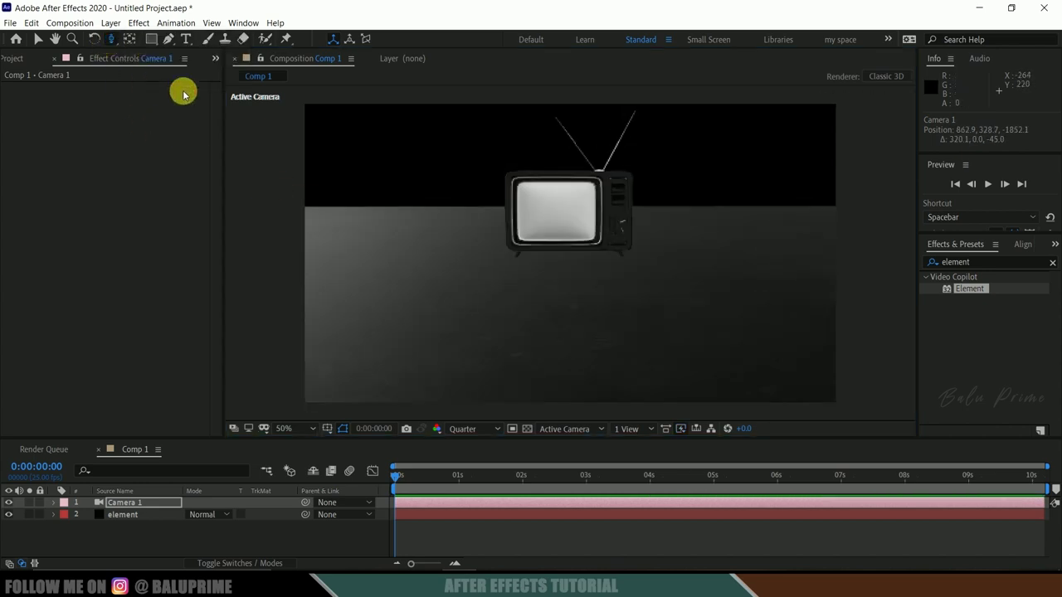
left_click_drag(573, 256, 569, 171)
mouse_move(112, 39)
left_mouse_down()
mouse_move(142, 64)
mouse_move(113, 42)
left_mouse_up()
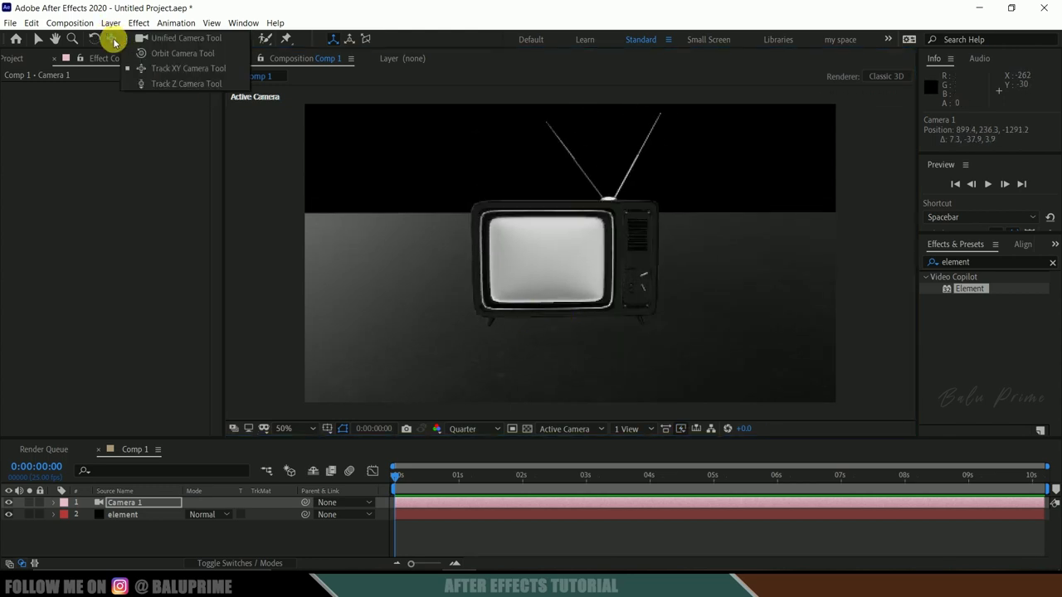
left_click_drag(581, 273, 635, 318)
left_click_drag(113, 42, 141, 54)
left_click_drag(614, 249, 652, 251)
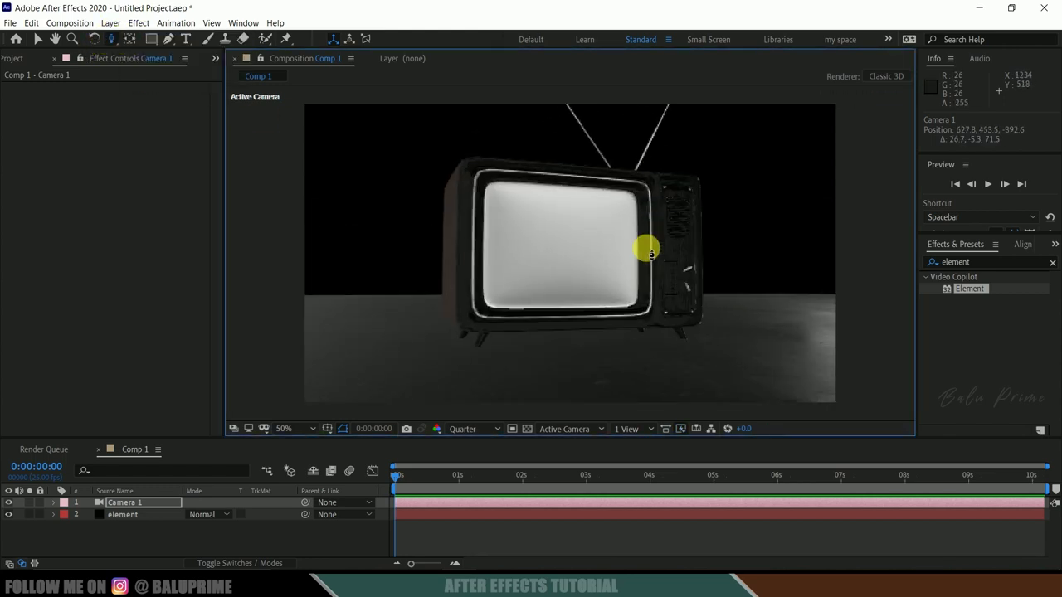
left_click_drag(112, 39, 142, 60)
mouse_move(580, 257)
left_mouse_down()
mouse_move(555, 247)
mouse_move(581, 265)
left_mouse_up()
left_click_drag(111, 39, 137, 54)
left_click_drag(581, 266, 134, 324)
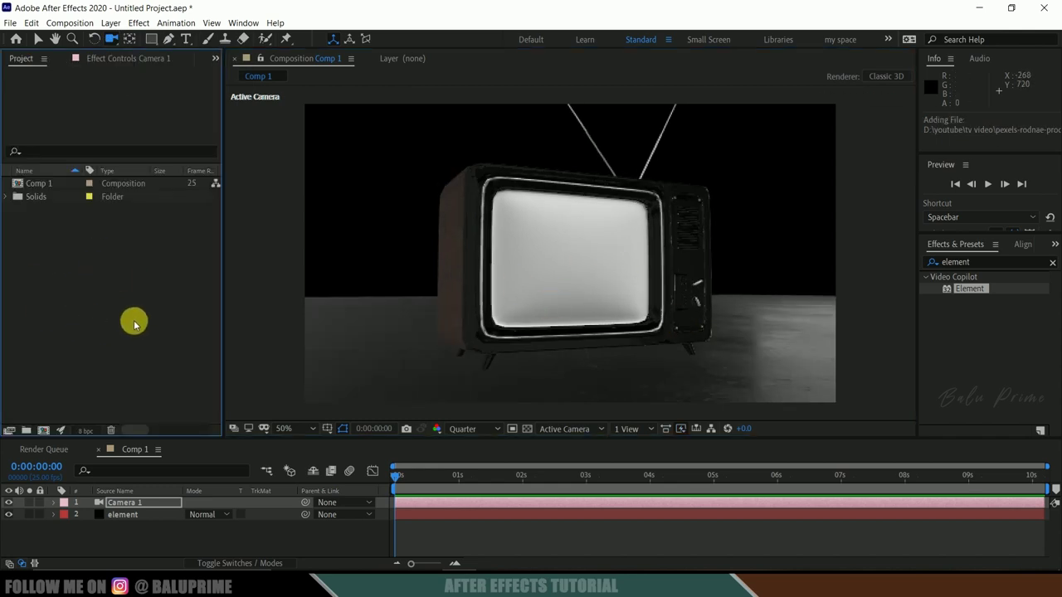
Import pexels-rodnae-productions-7502880.mp4 and drop it into Comp 1 above Camera 1.
right_click(69, 294)
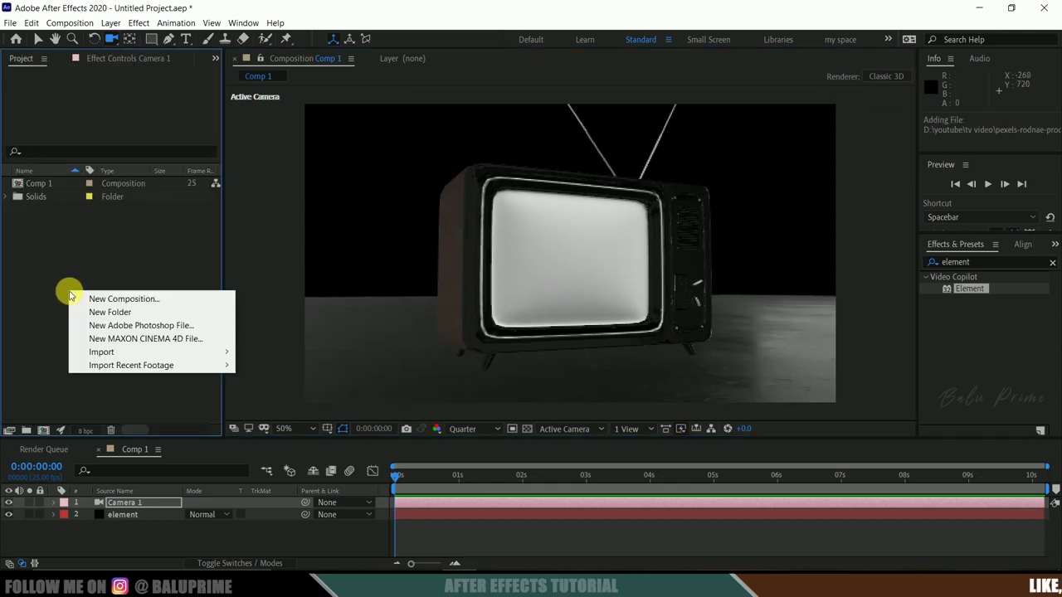
mouse_move(99, 352)
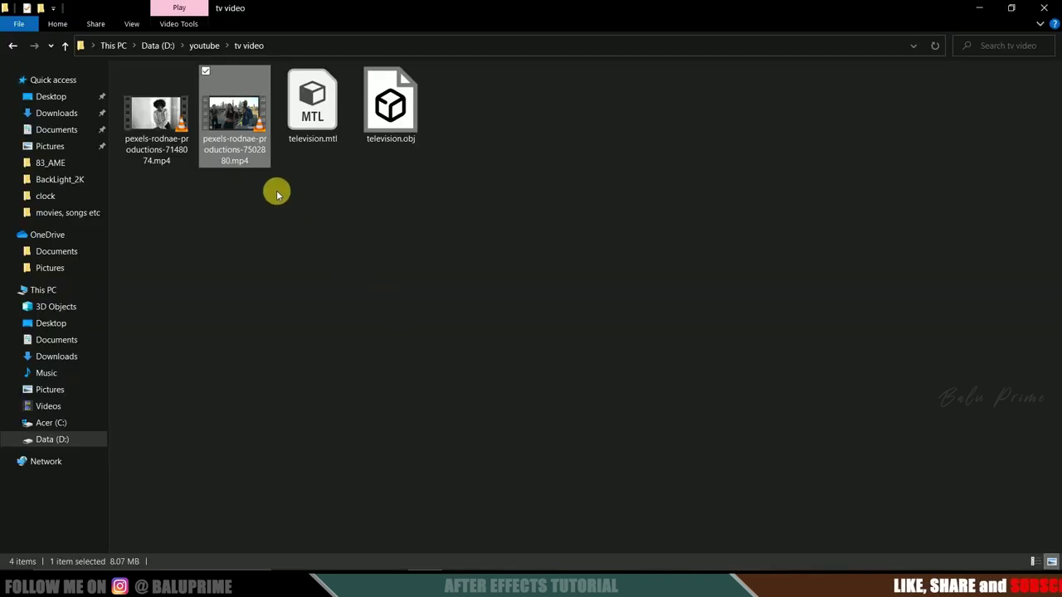
left_click_drag(249, 160, 124, 345)
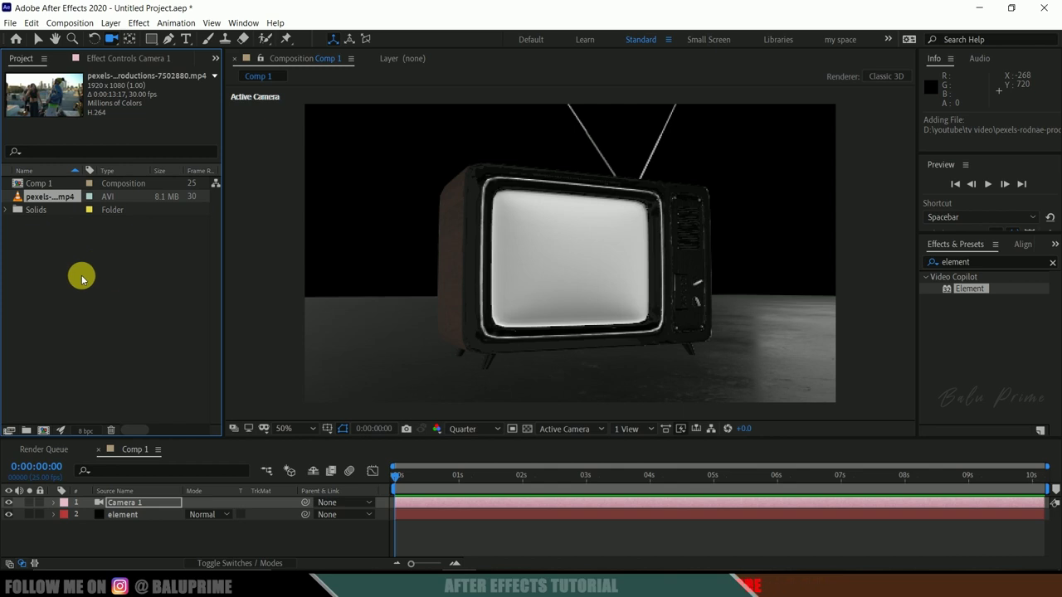
left_click_drag(58, 197, 149, 503)
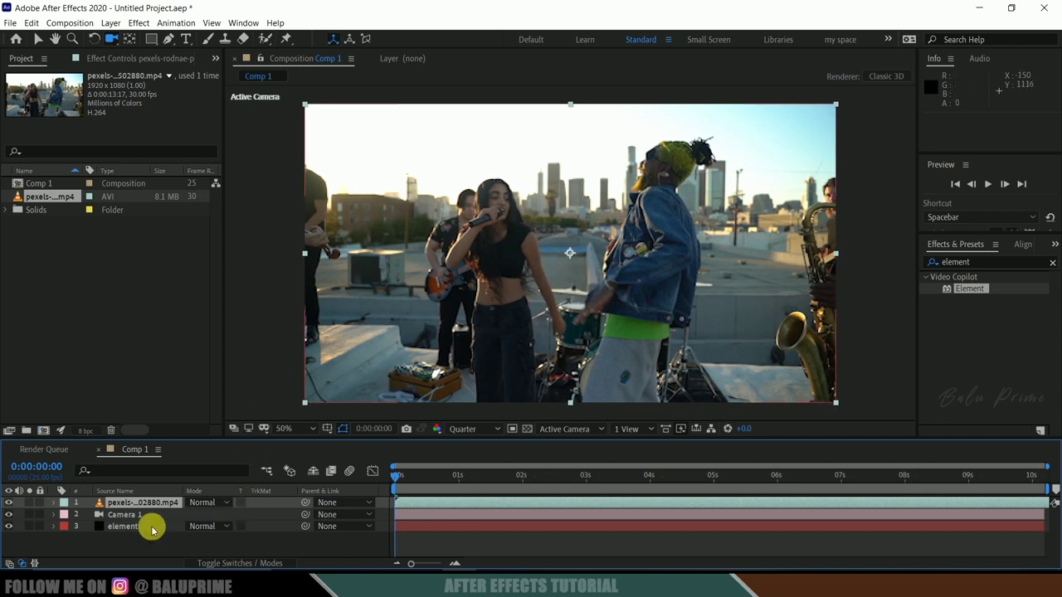
Pre-compose the band footage layer into a new composition named 'screen'.
right_click(119, 505)
left_click(201, 439)
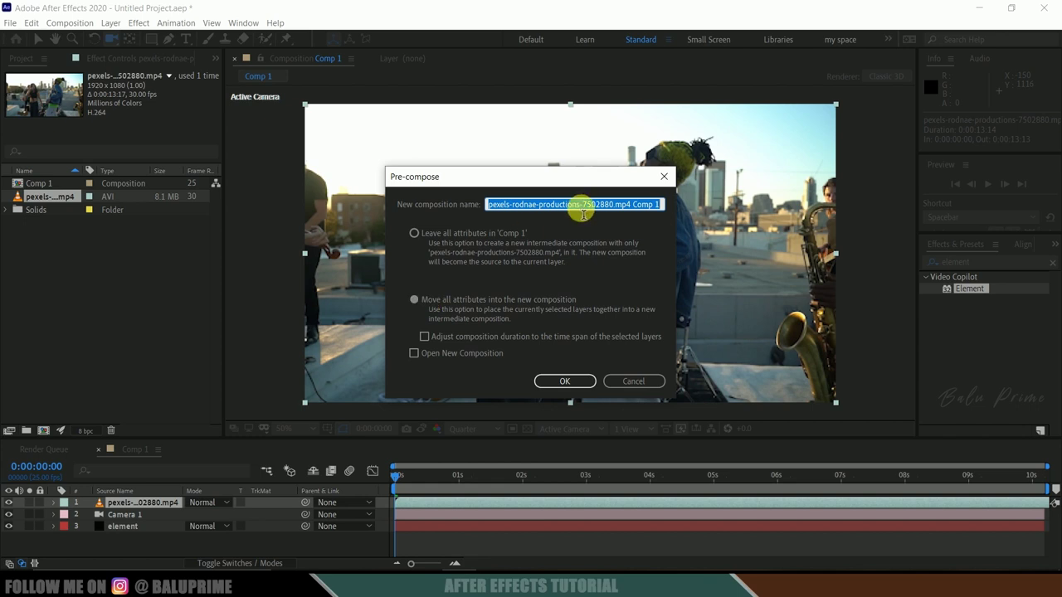
type("screen")
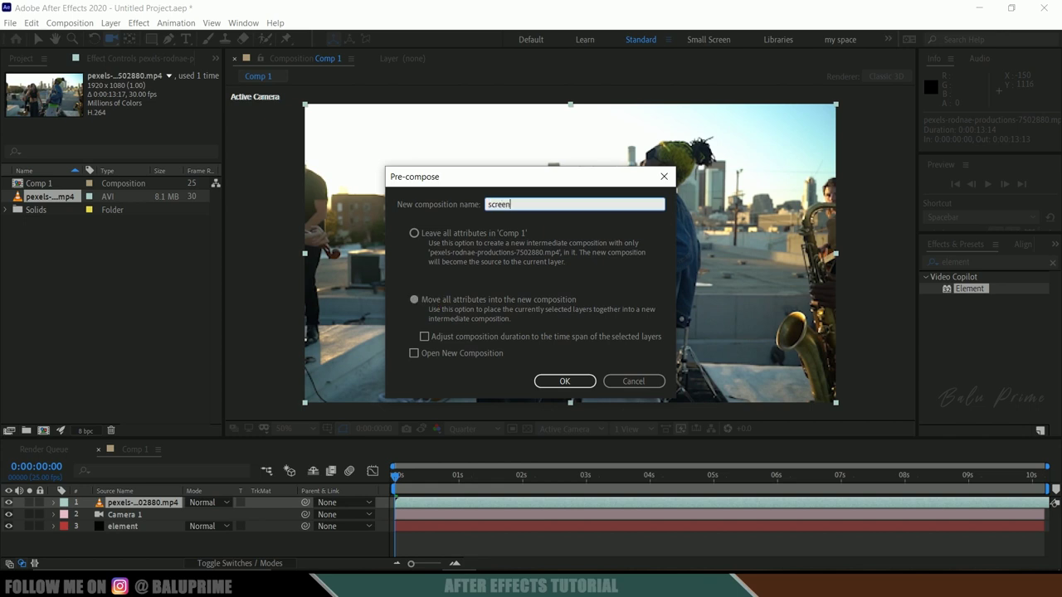
left_click(564, 381)
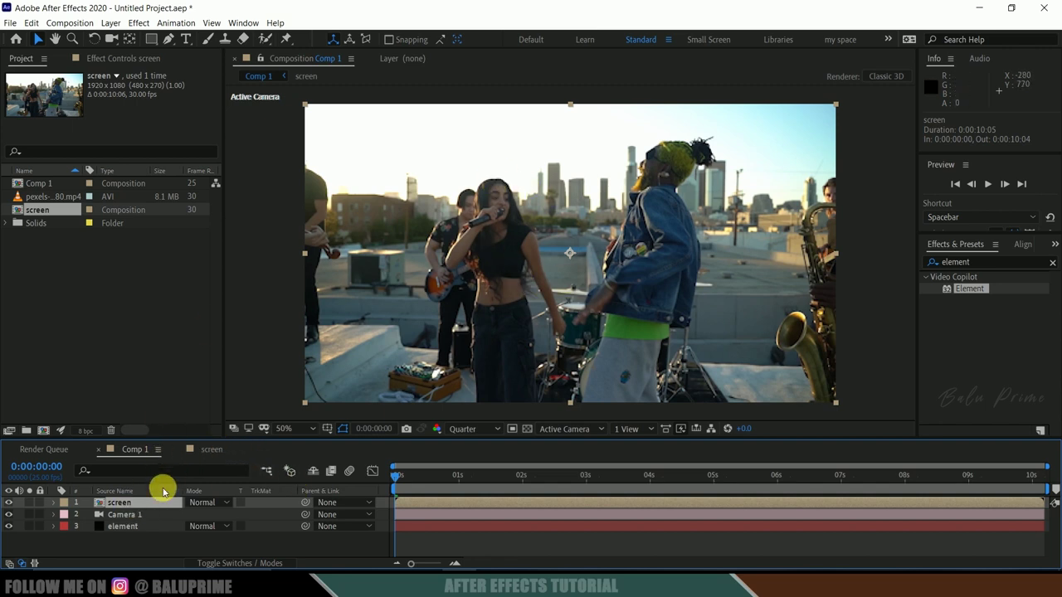
Check the screen precomp's contents, then hide the screen layer in Comp 1.
double_click(139, 504)
left_click(139, 504)
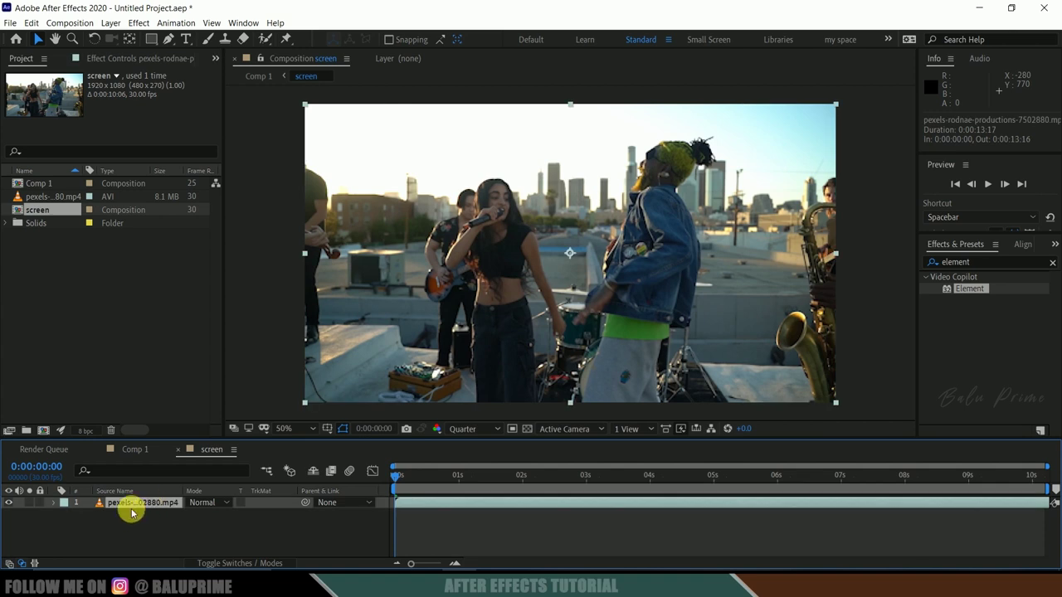
key("shift+comma")
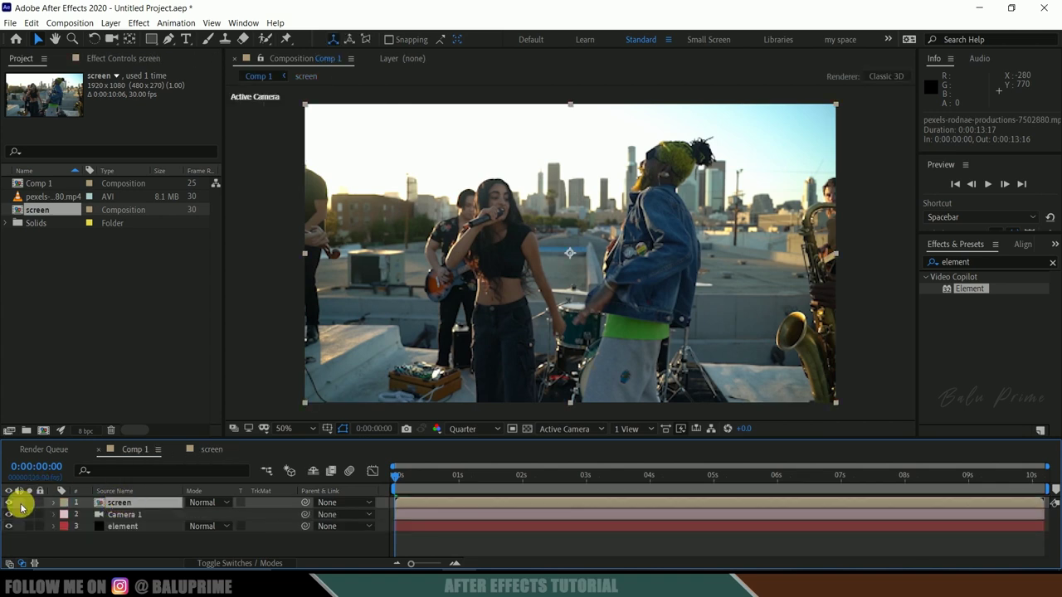
left_click(9, 503)
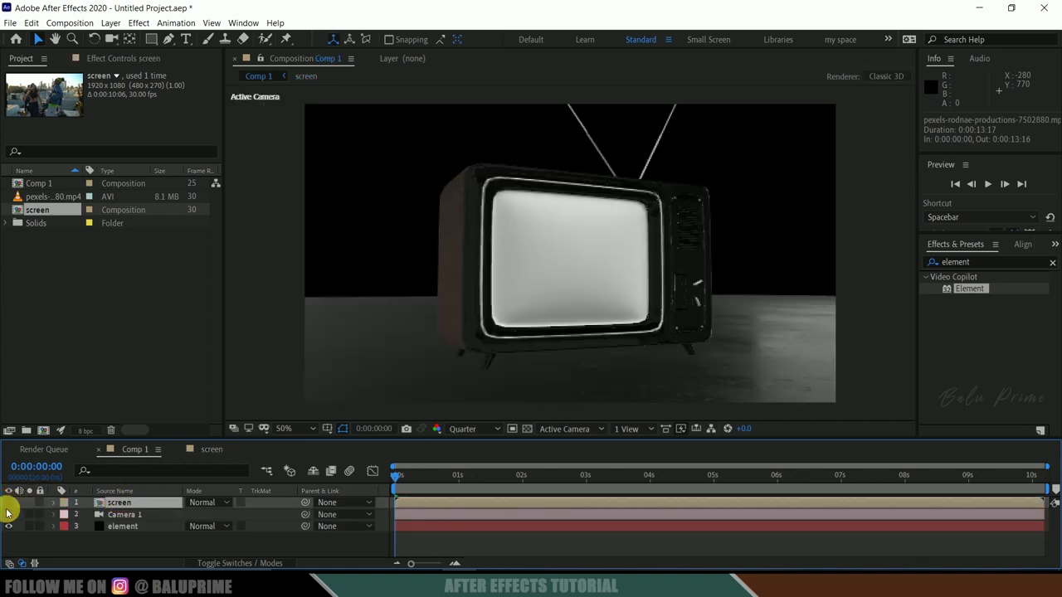
Set the element layer's Custom Texture Map Layer 1 to '1. screen' and launch Scene Setup.
left_click(120, 527)
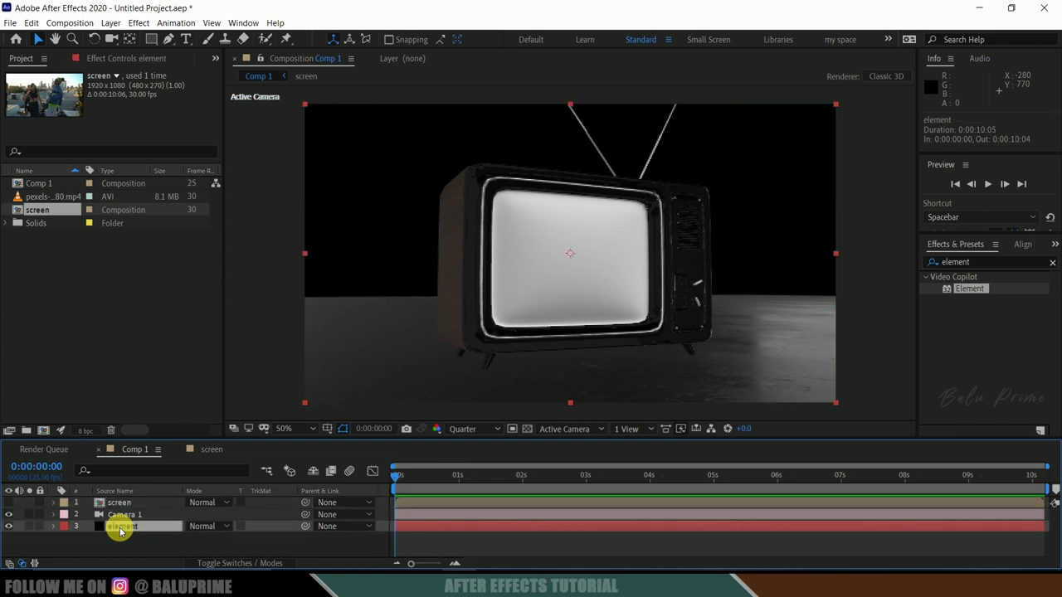
left_click(117, 58)
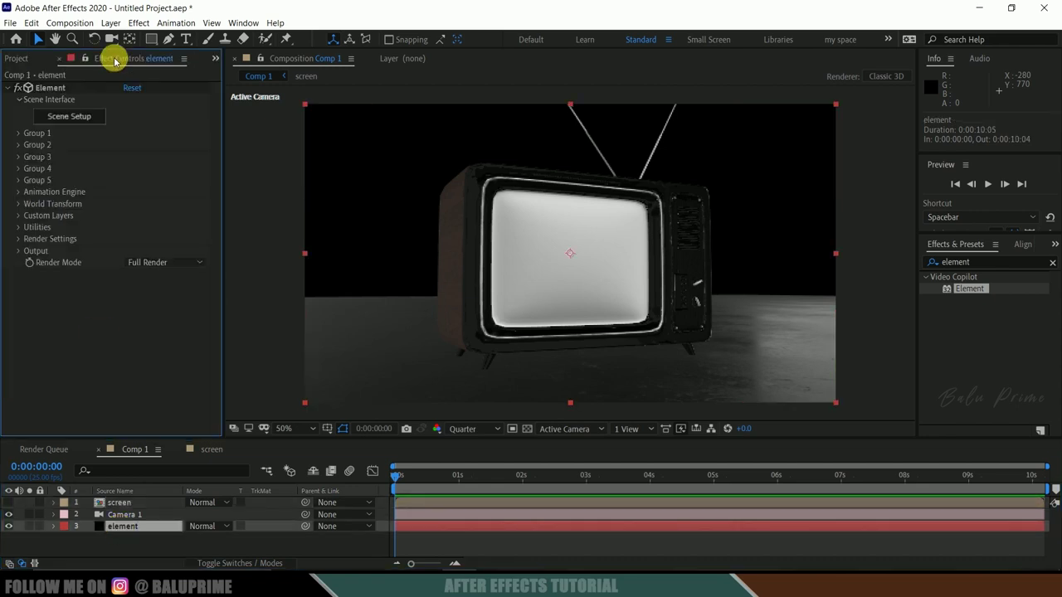
left_click(19, 215)
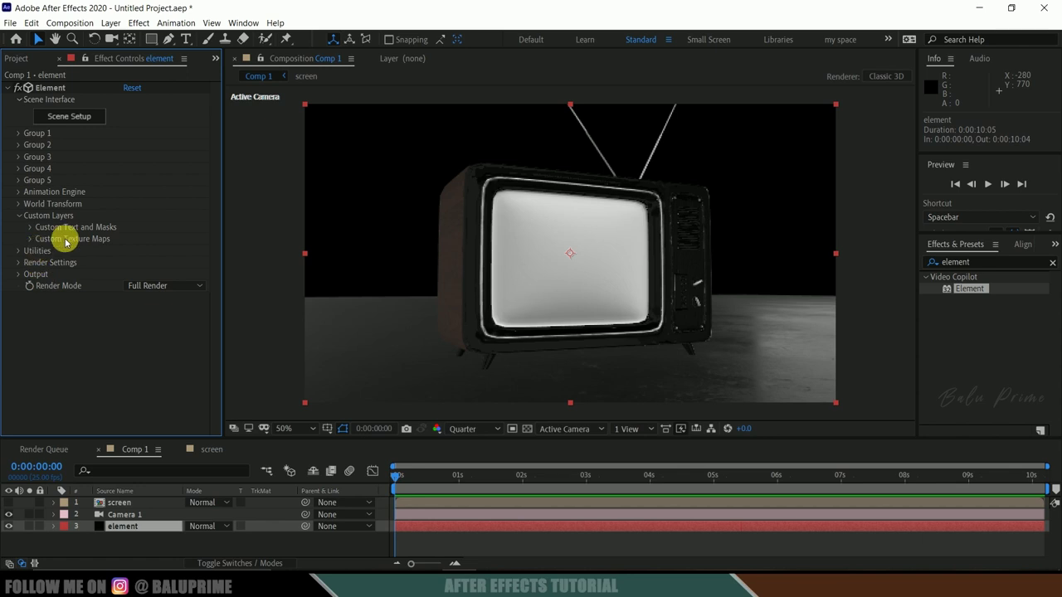
left_click(31, 240)
scroll(50, 220, "down", 2)
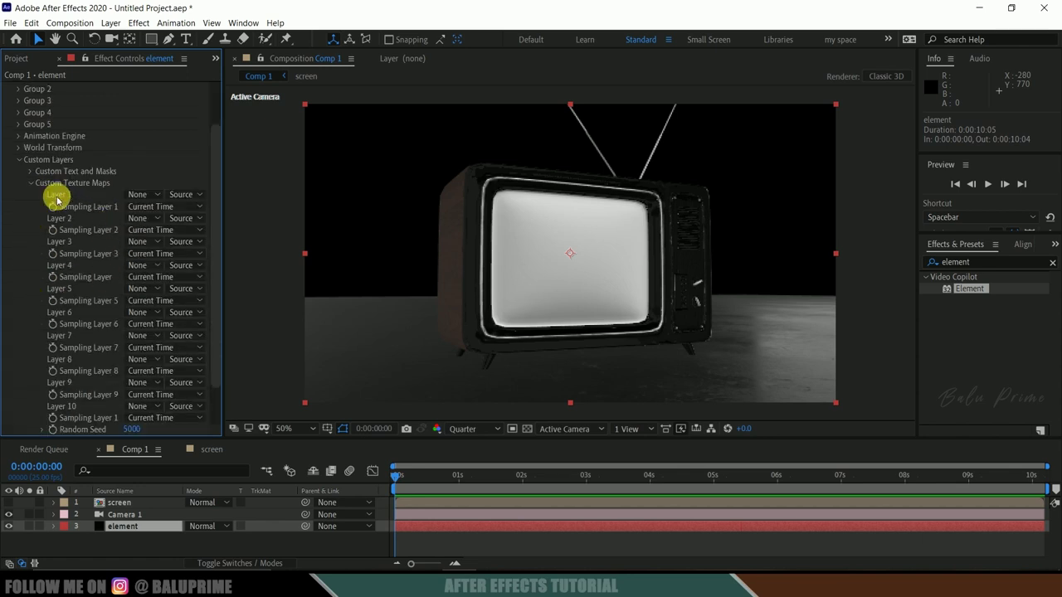
left_click(136, 195)
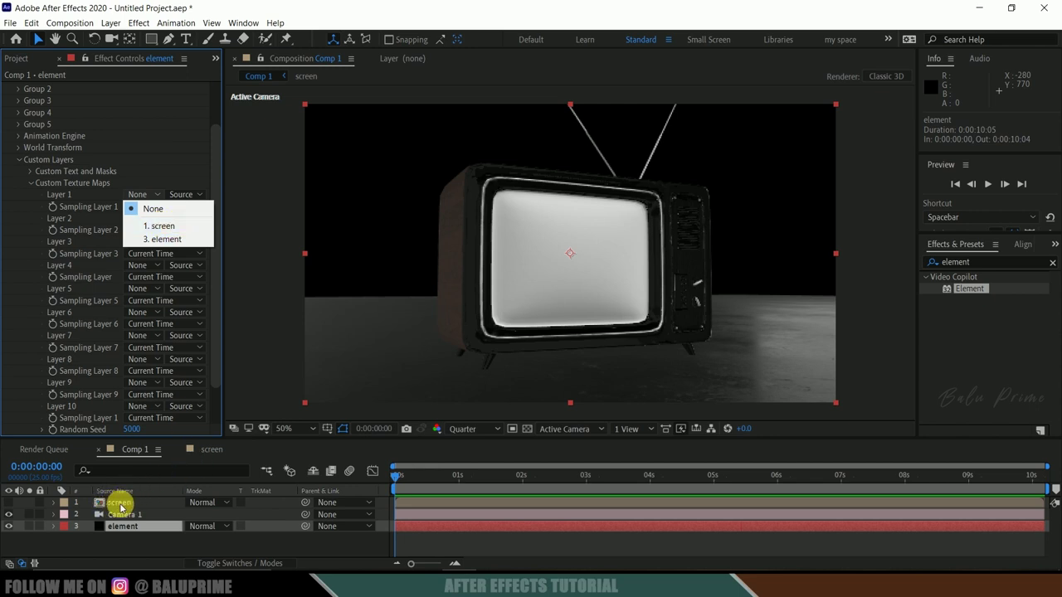
left_click(162, 226)
scroll(29, 292, "up", 3)
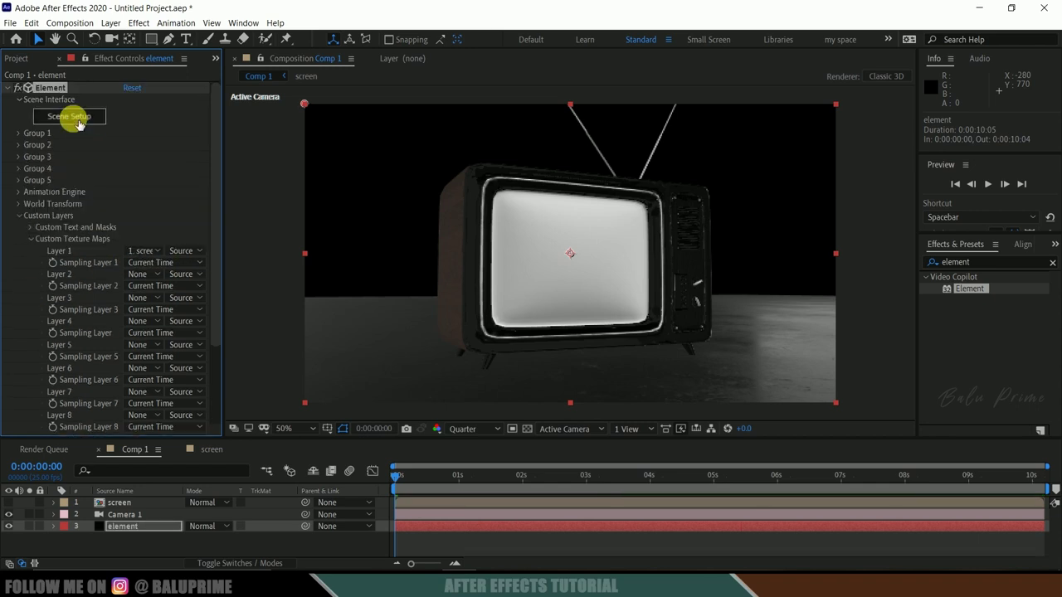
left_click(78, 119)
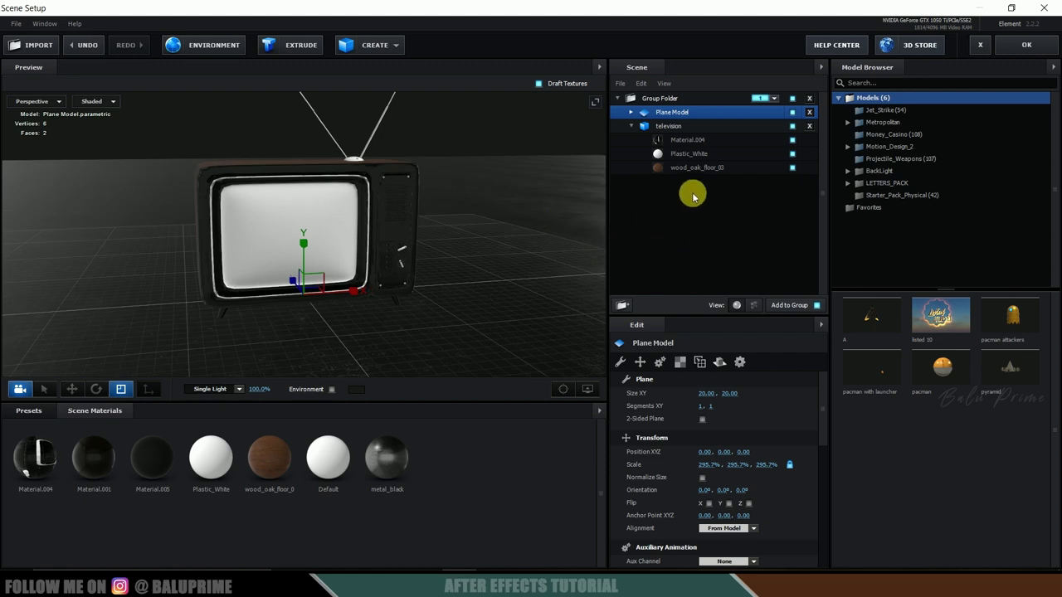
Identify Plastic_White as the TV screen and load Custom Layer 1 [screen] as its diffuse texture.
left_click(691, 154)
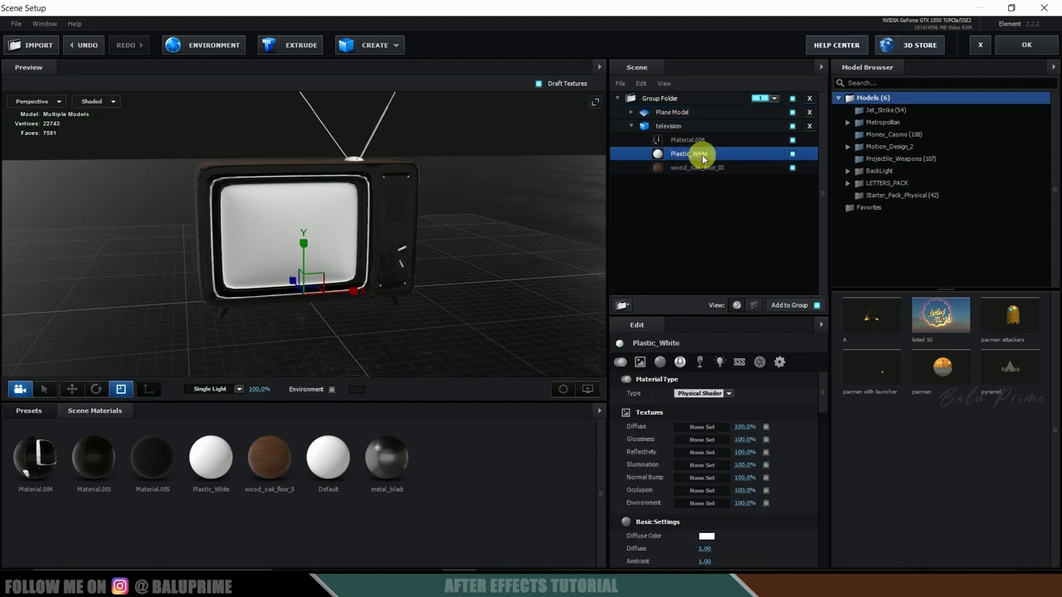
left_click(791, 156)
left_click(791, 156)
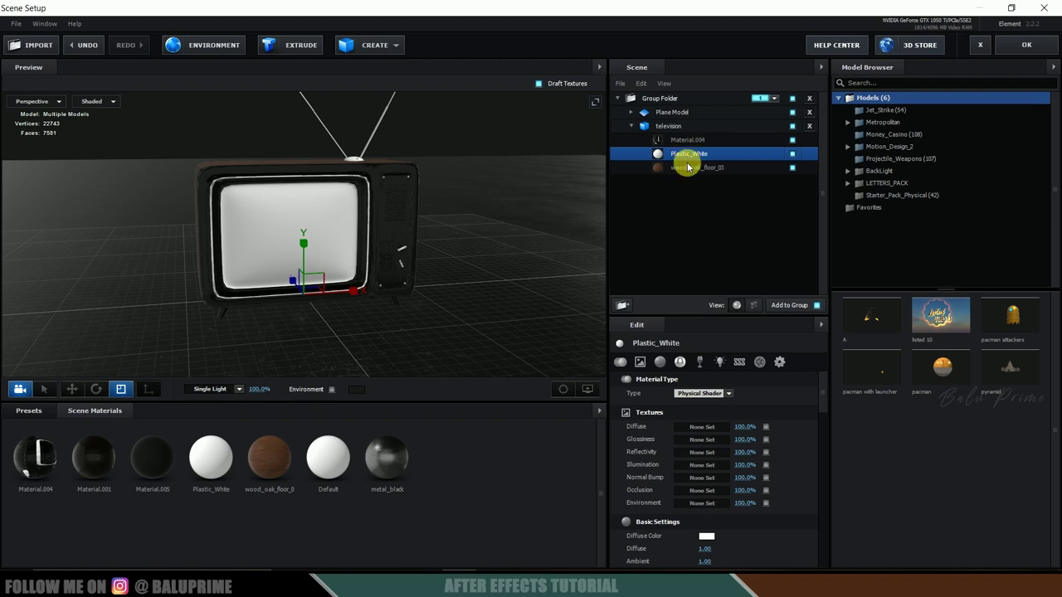
scroll(801, 431, "down", 2)
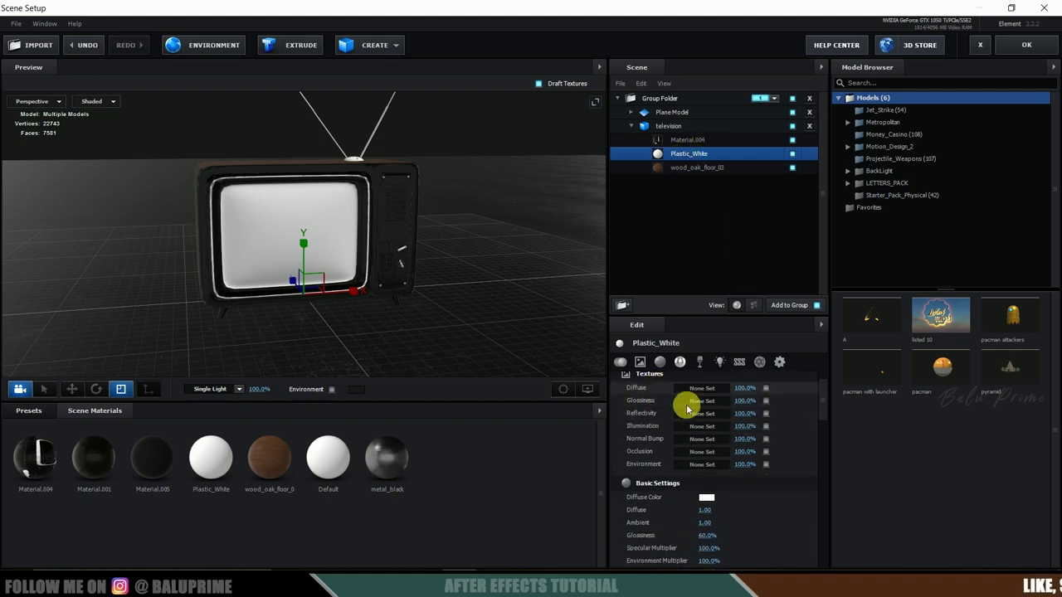
scroll(687, 408, "up", 2)
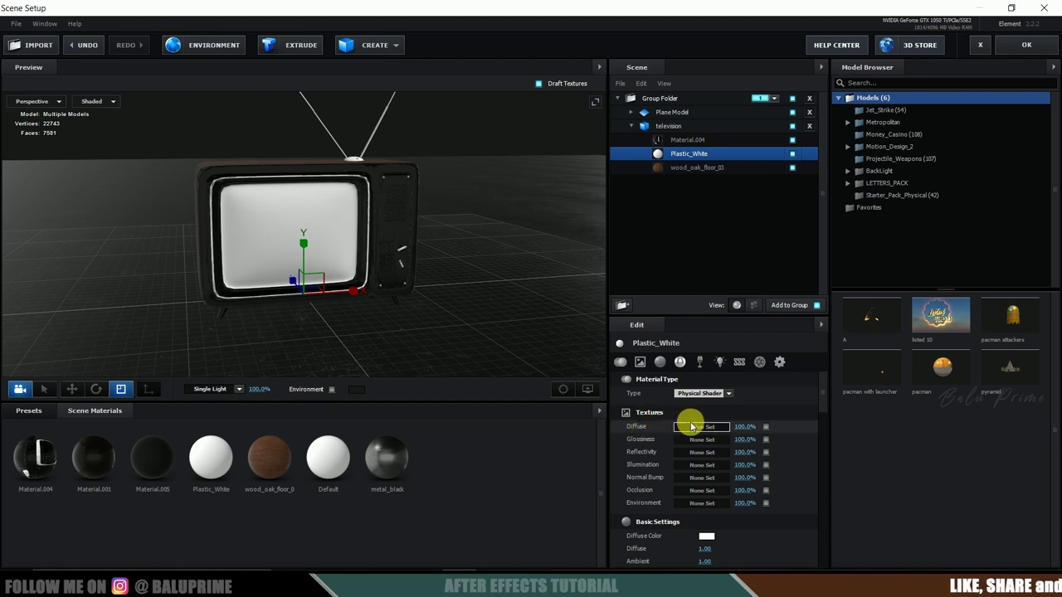
left_click(699, 427)
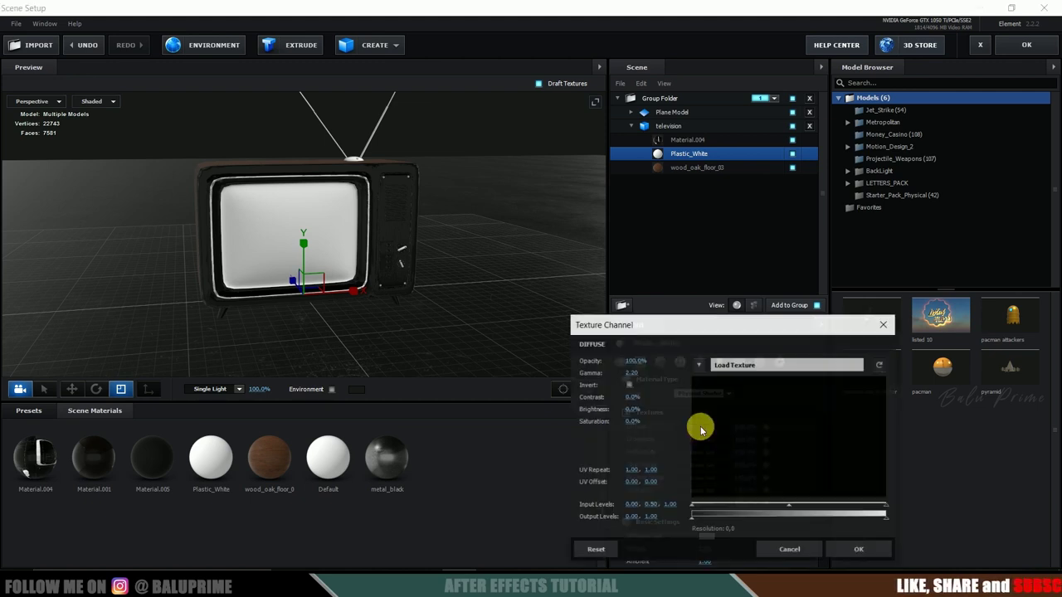
left_click(699, 364)
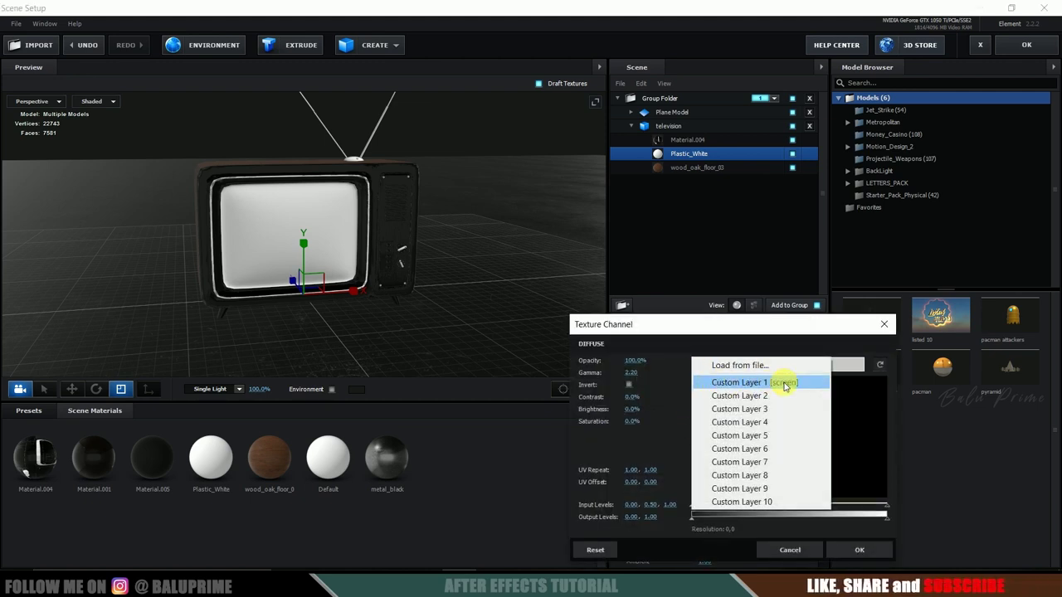
left_click(736, 387)
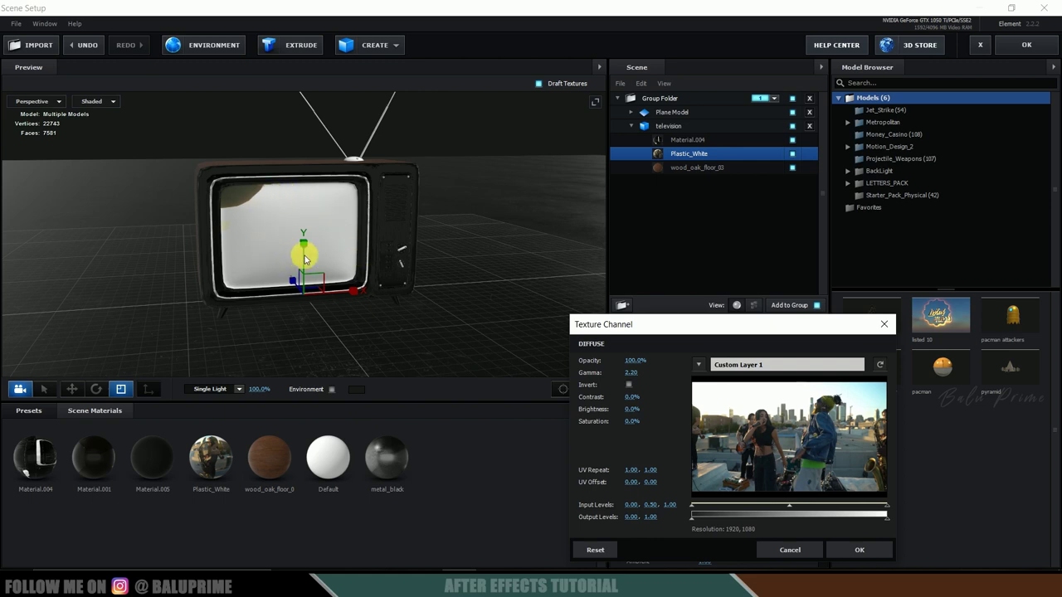
Tile the screen texture at UV repeat 4.00 × 4.00 with offset −0.19, then apply the scene.
left_click_drag(671, 472, 689, 471)
left_click(654, 471)
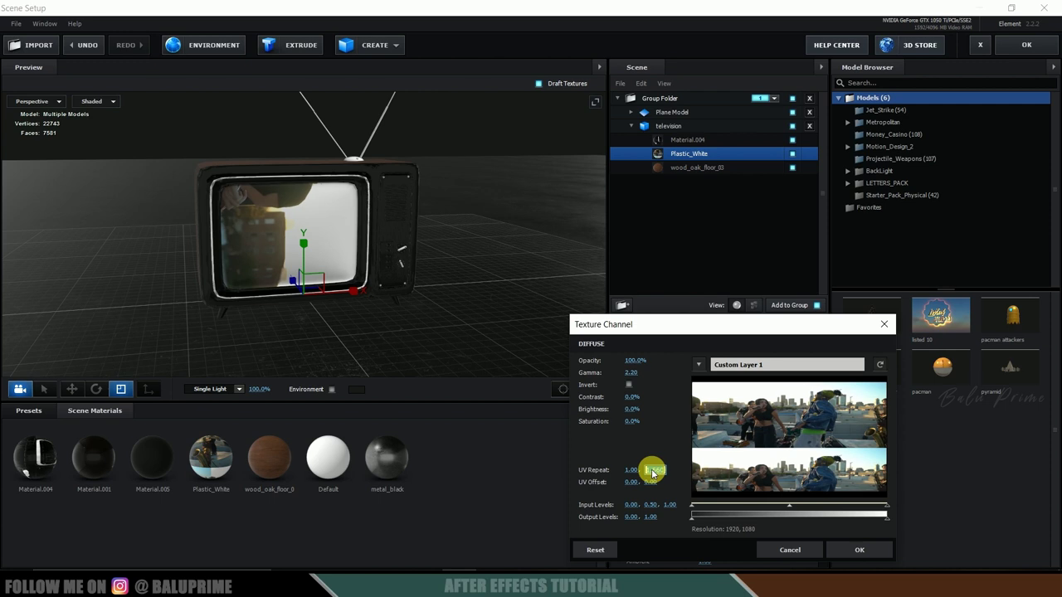
key("Return")
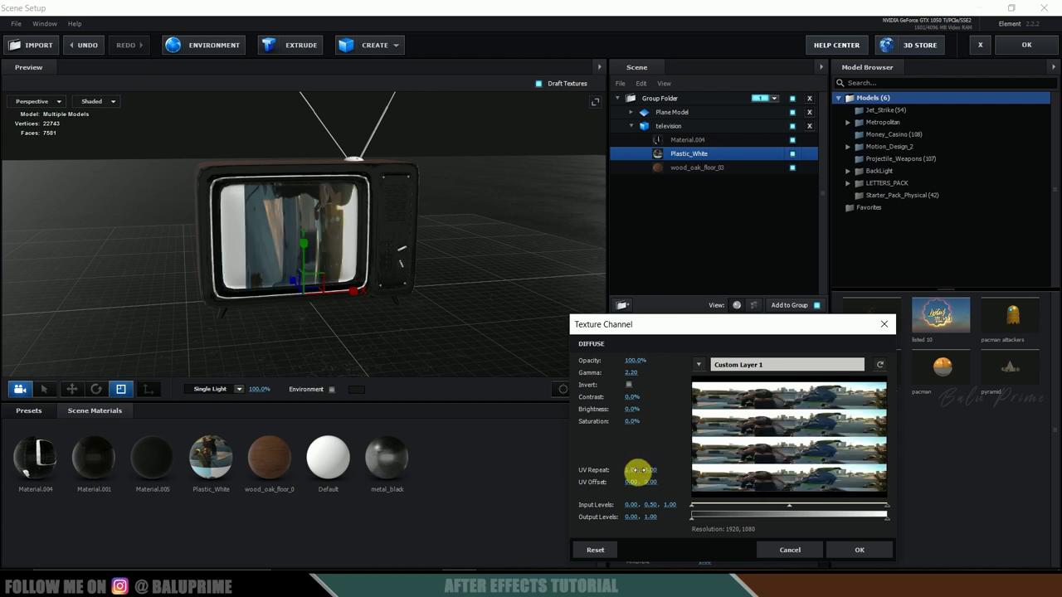
left_click(634, 470)
key("Return")
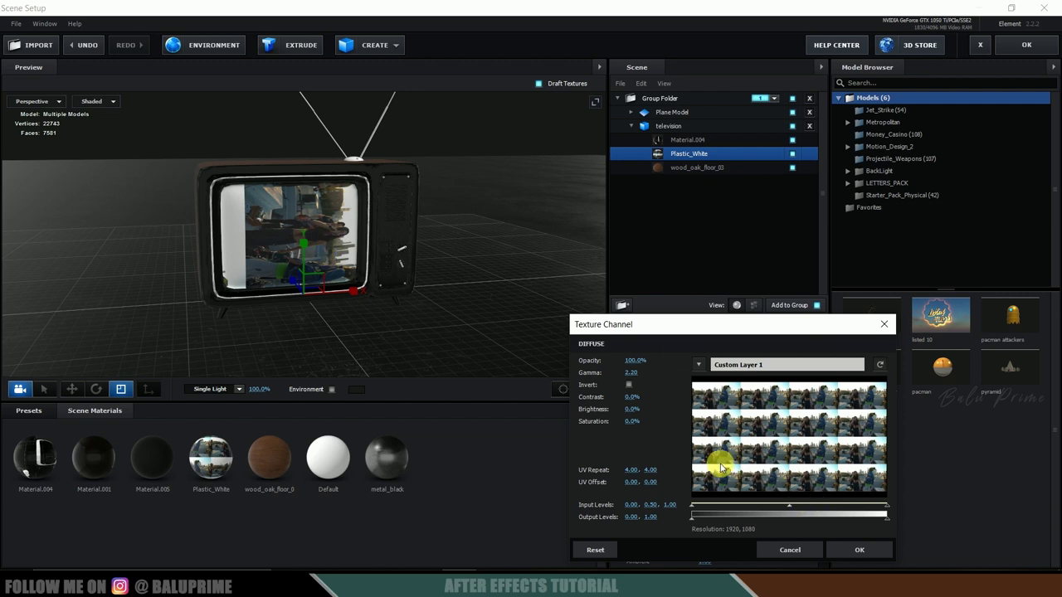
left_click(657, 485)
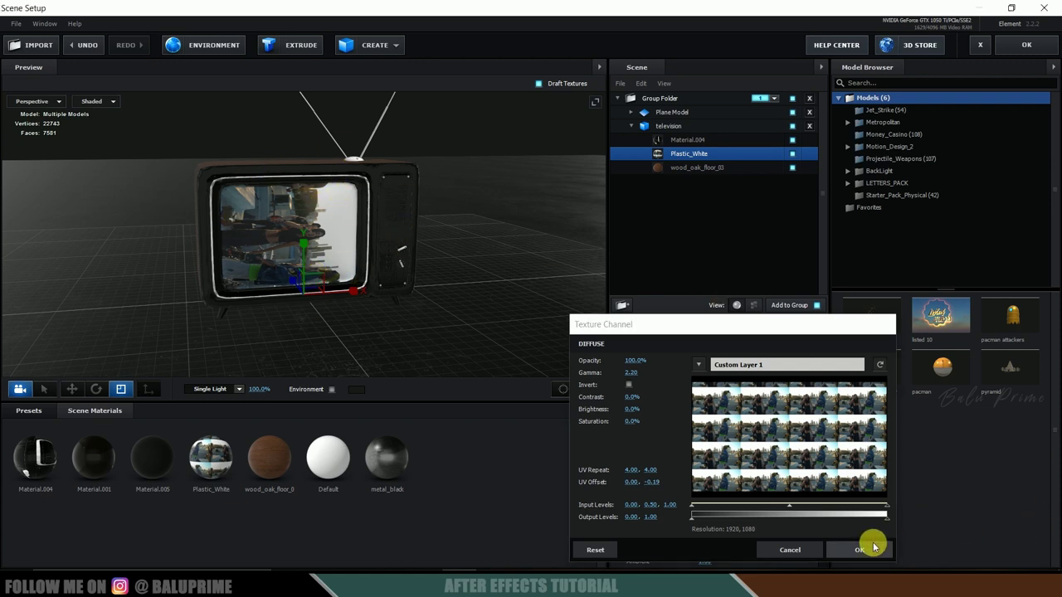
left_click(863, 547)
left_click(1037, 44)
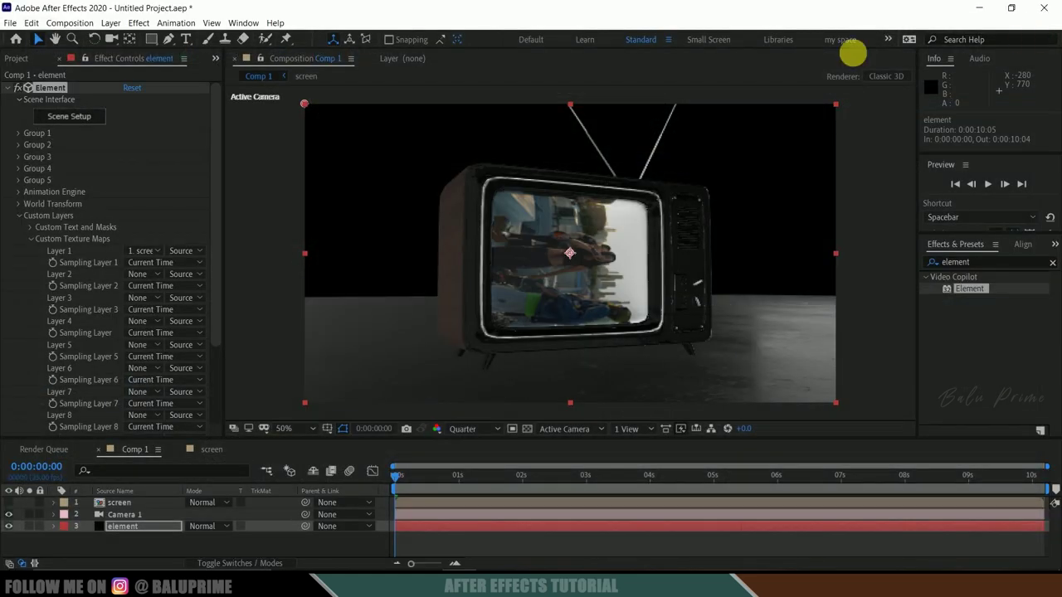
Rotate the band footage −90° inside the screen precomp, then reselect the element layer in Comp 1.
double_click(141, 505)
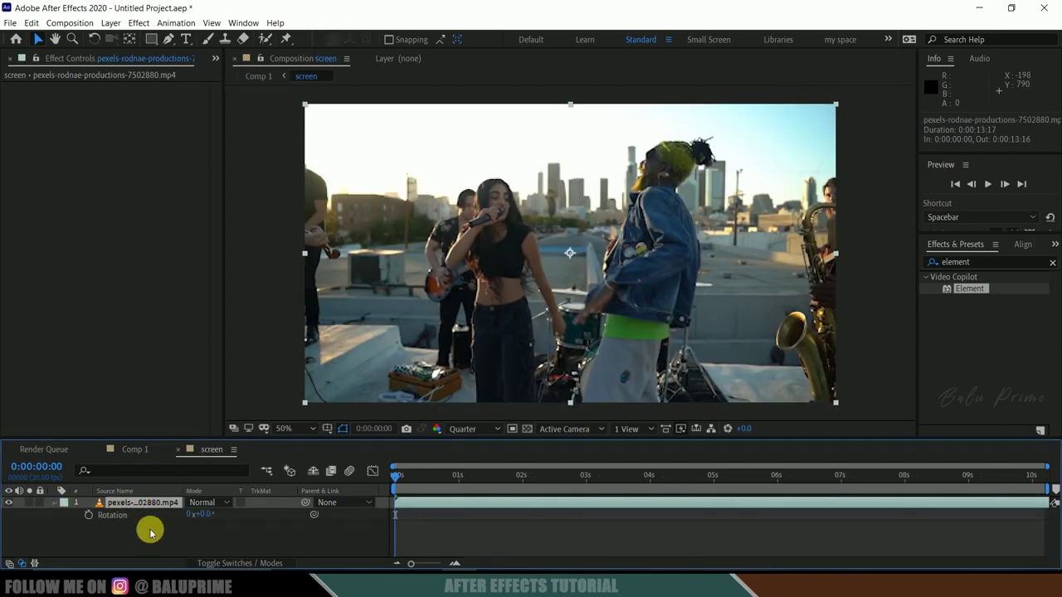
left_click(219, 532)
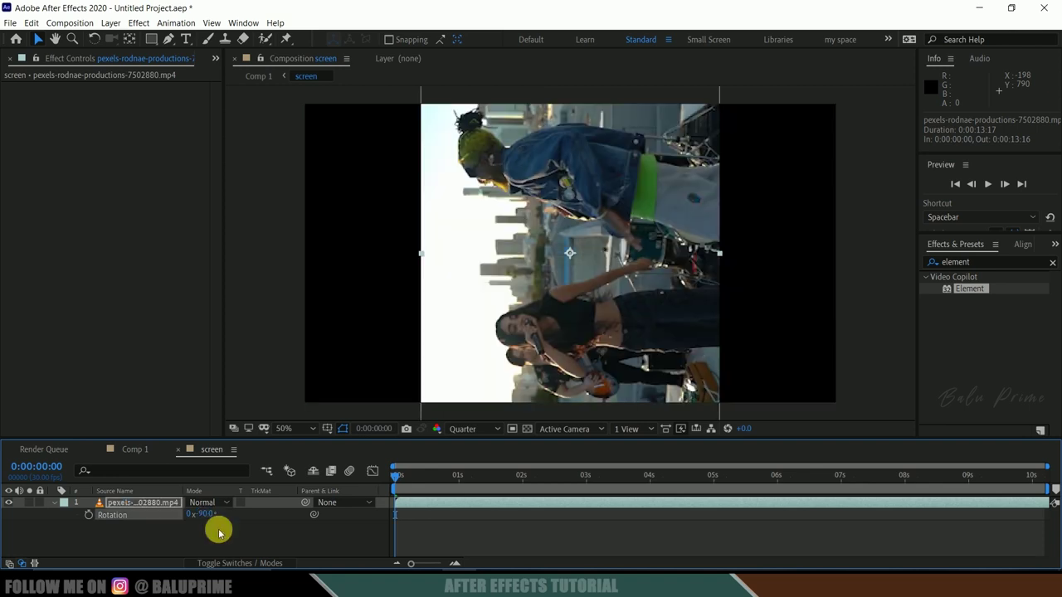
left_click(138, 451)
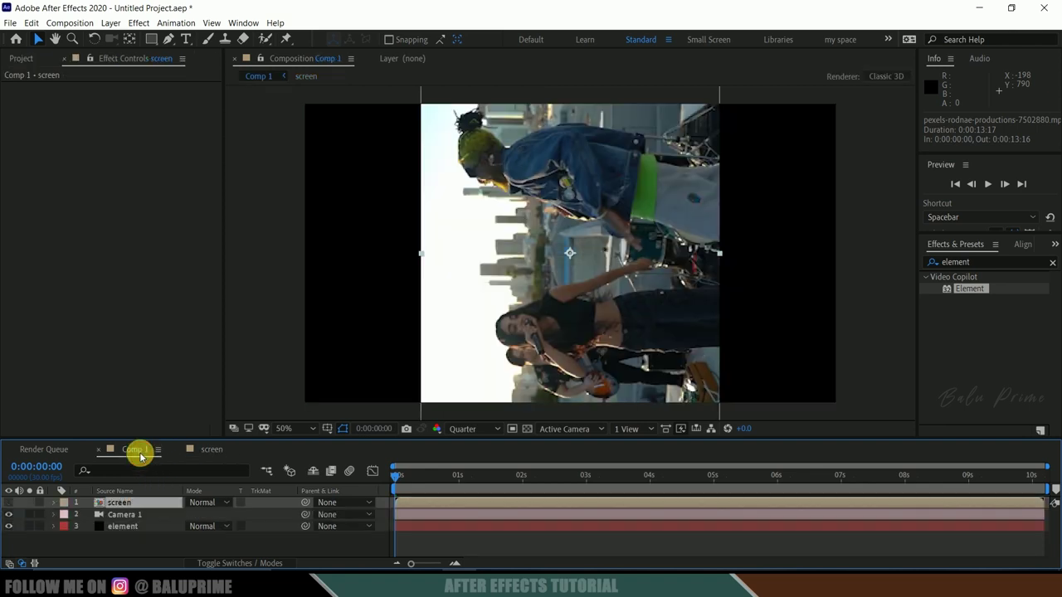
left_click(122, 528)
Retile the screen texture to UV repeat 2.89 × 3.73 with offset 0.21, −0.13 and apply.
left_click(75, 116)
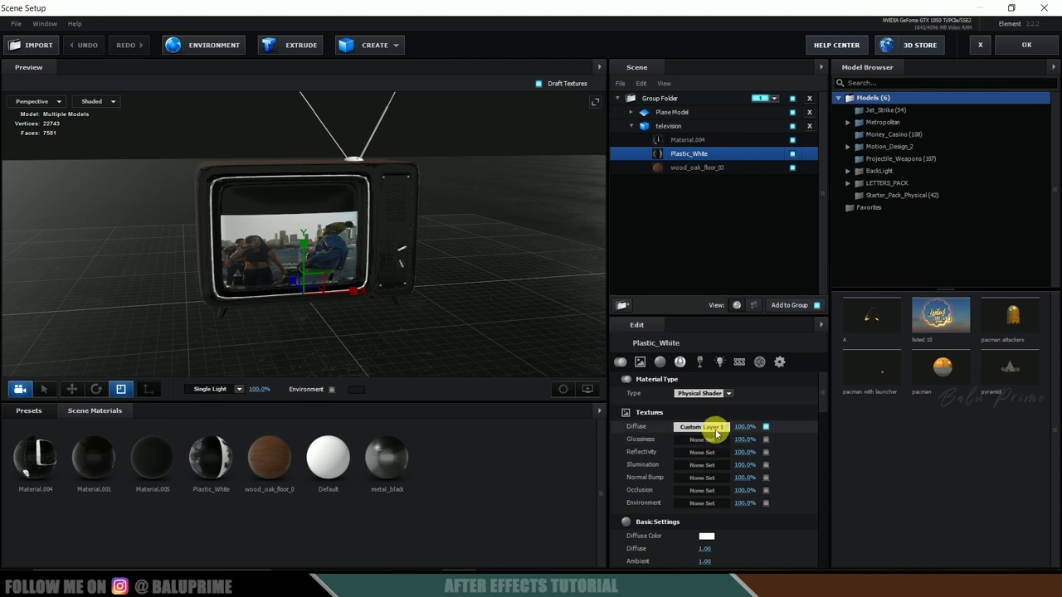
left_click(713, 428)
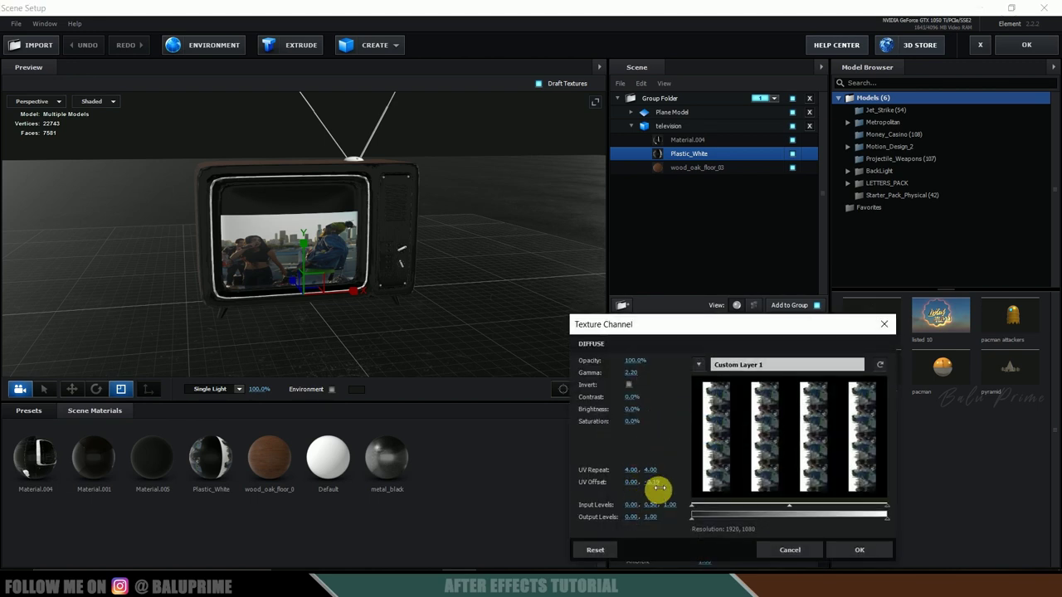
left_click_drag(660, 488, 658, 475)
left_click_drag(583, 483, 656, 484)
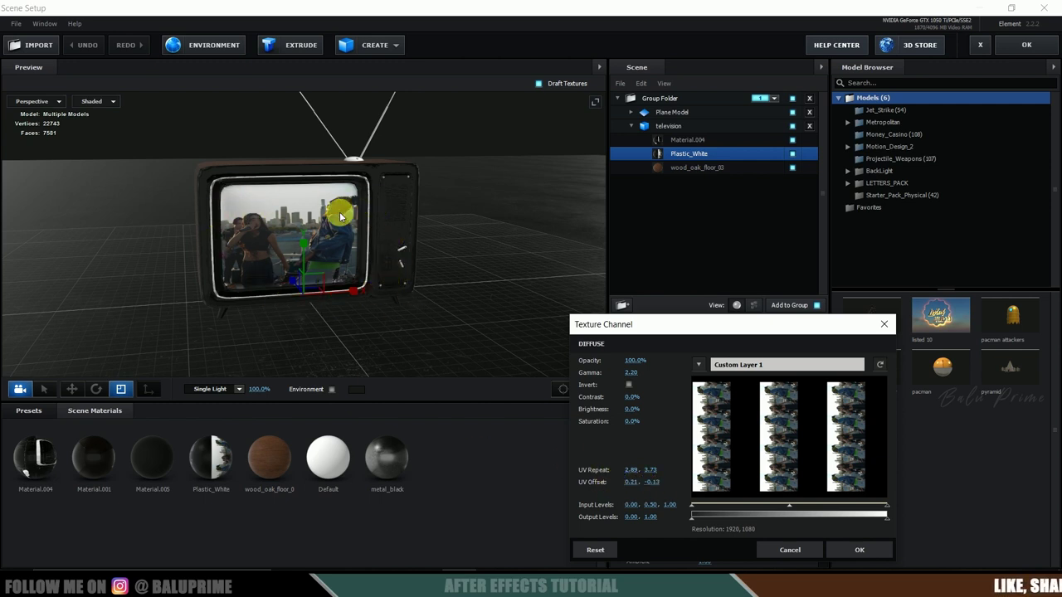
left_click(860, 551)
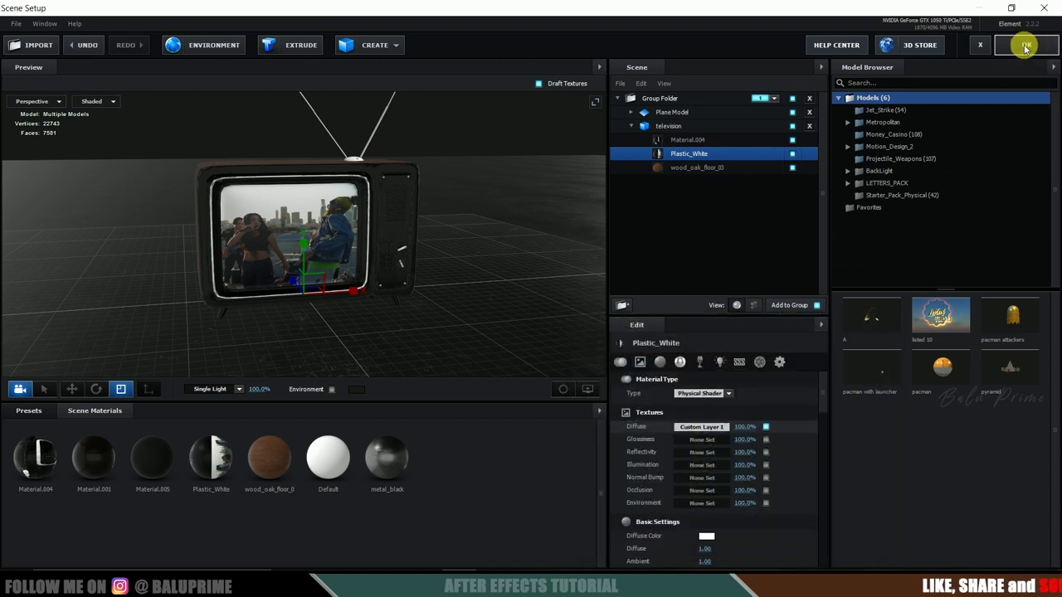
left_click(1027, 45)
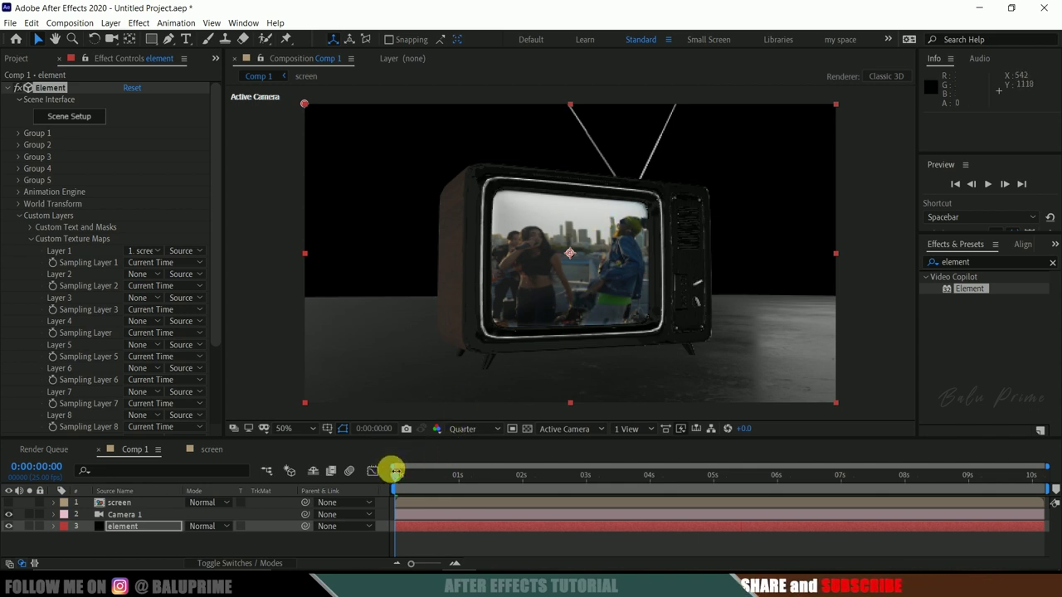
Preview the TV scene playback, then expand Element's Render Settings > Ambient Occlusion.
key("space")
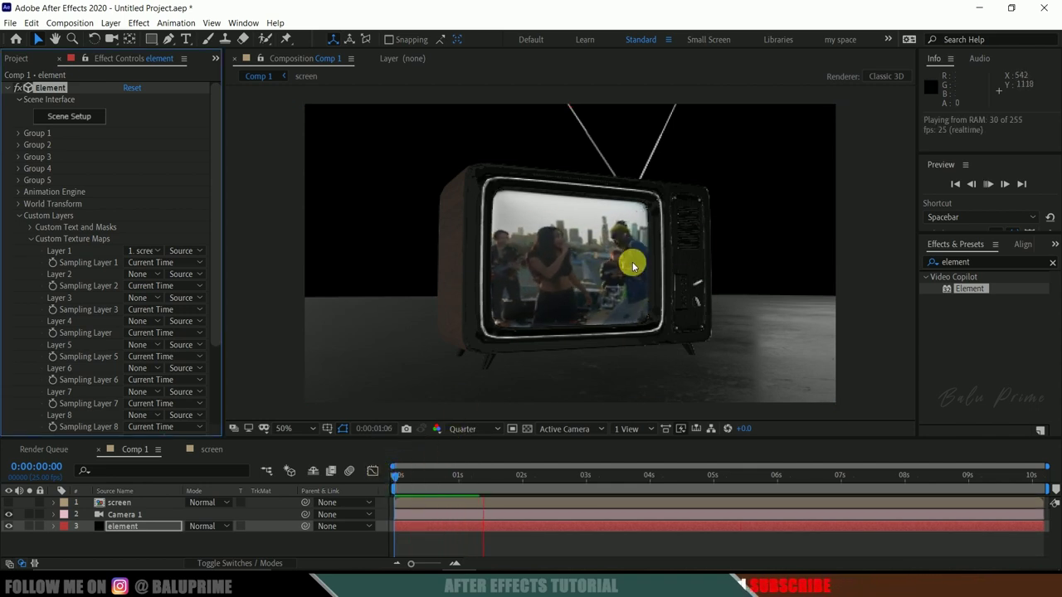
left_click(395, 478)
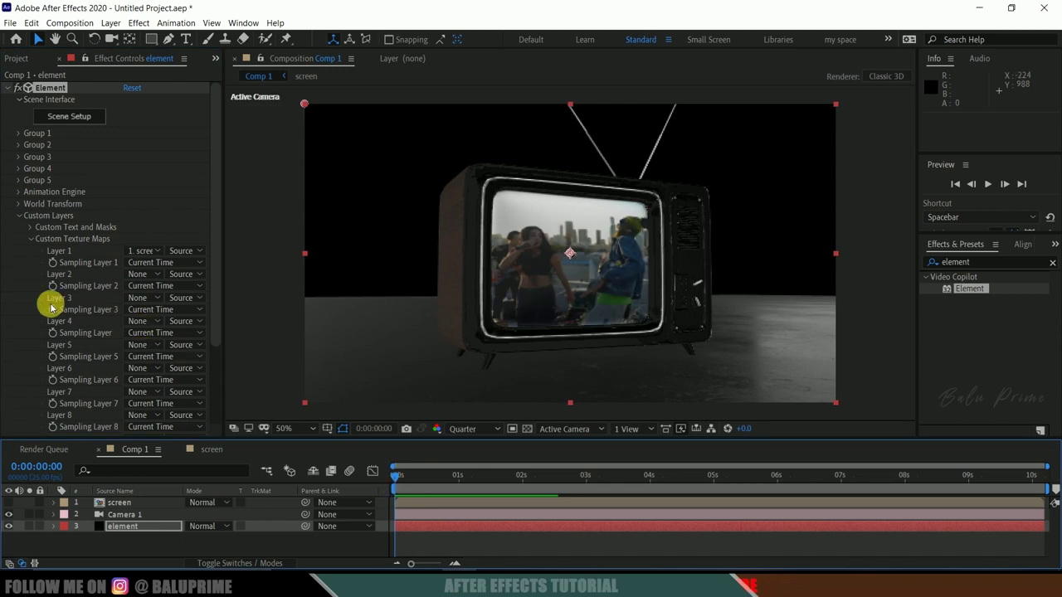
scroll(33, 313, "down", 4)
left_click(18, 406)
scroll(19, 408, "down", 5)
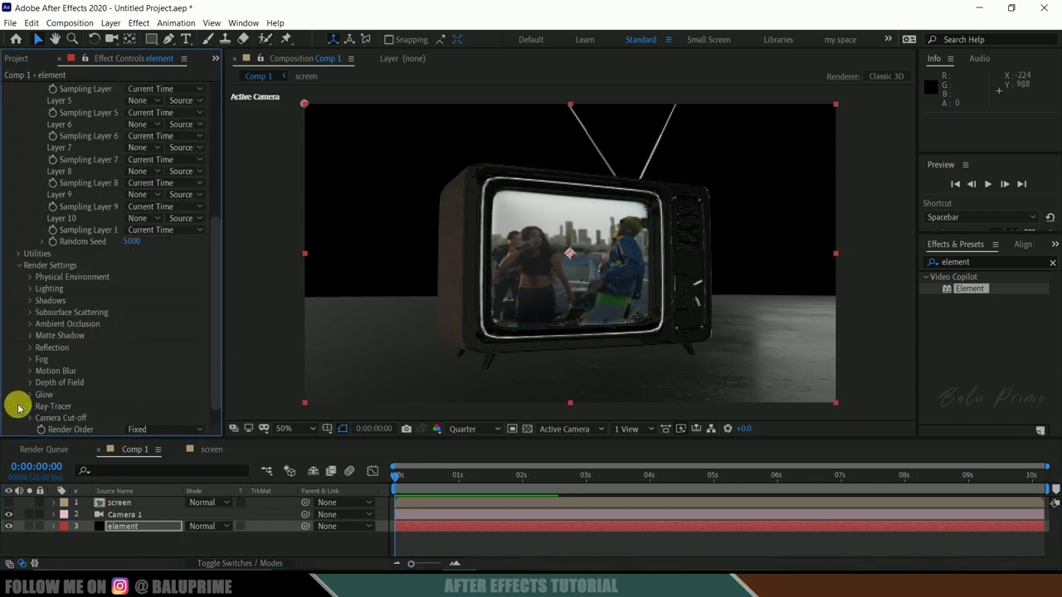
left_click(29, 325)
scroll(34, 319, "down", 2)
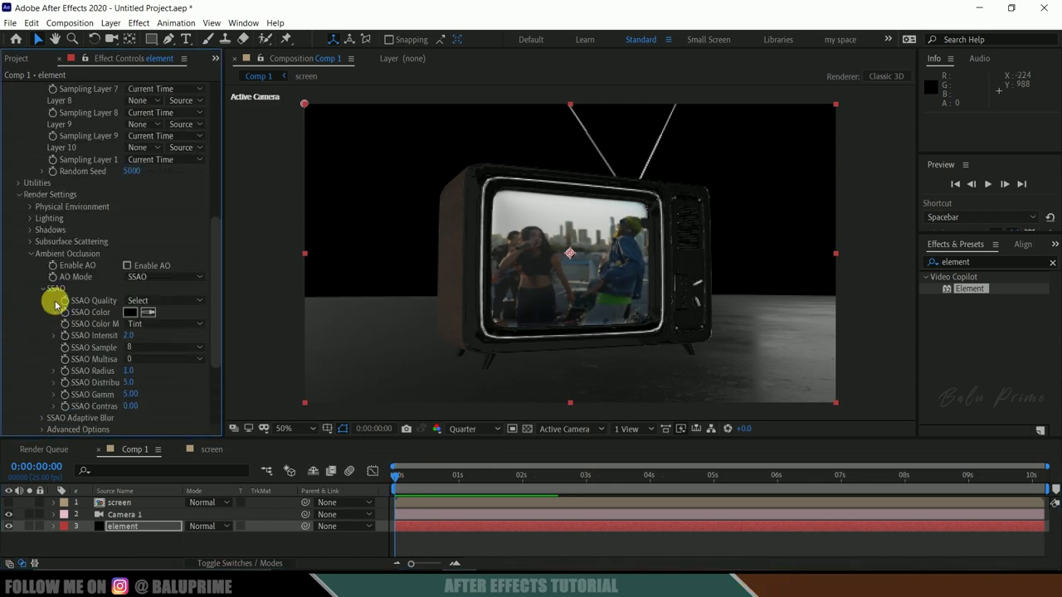
Enable ambient occlusion with an SSAO intensity of 10.
left_click(127, 267)
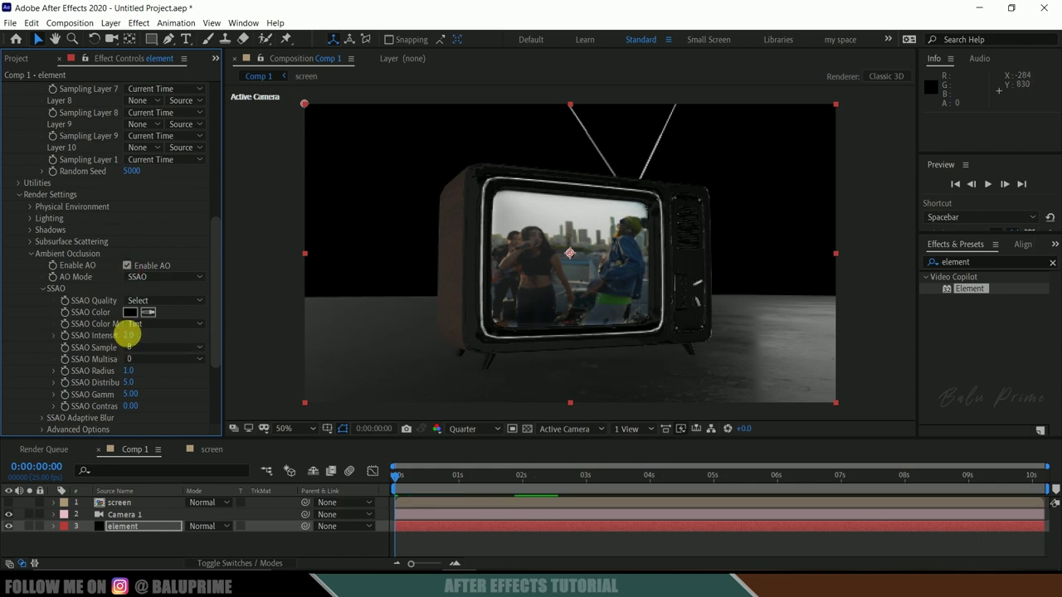
left_click(130, 335)
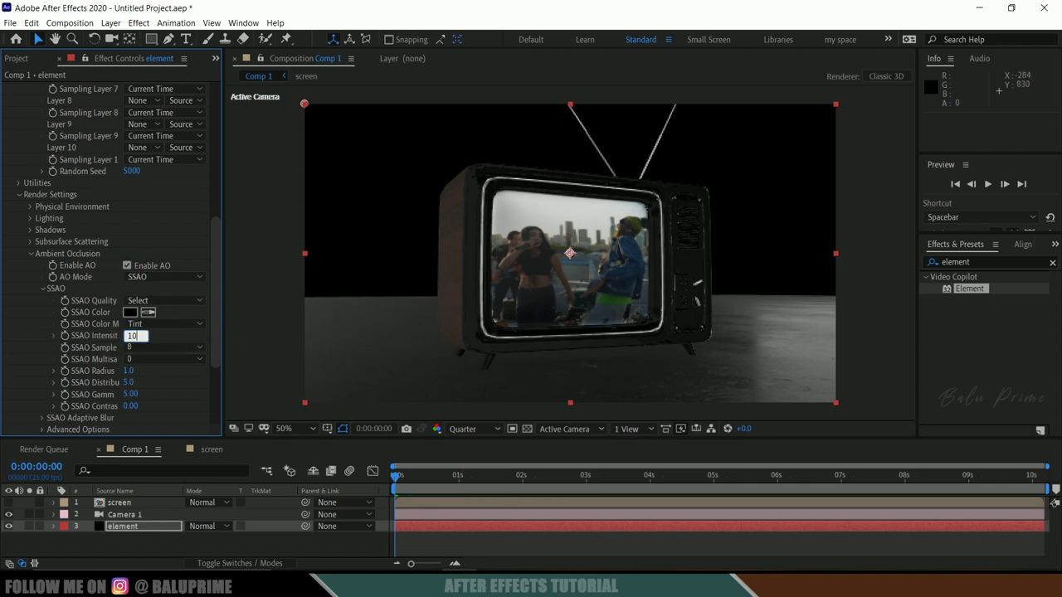
left_click(180, 336)
scroll(195, 393, "down", 3)
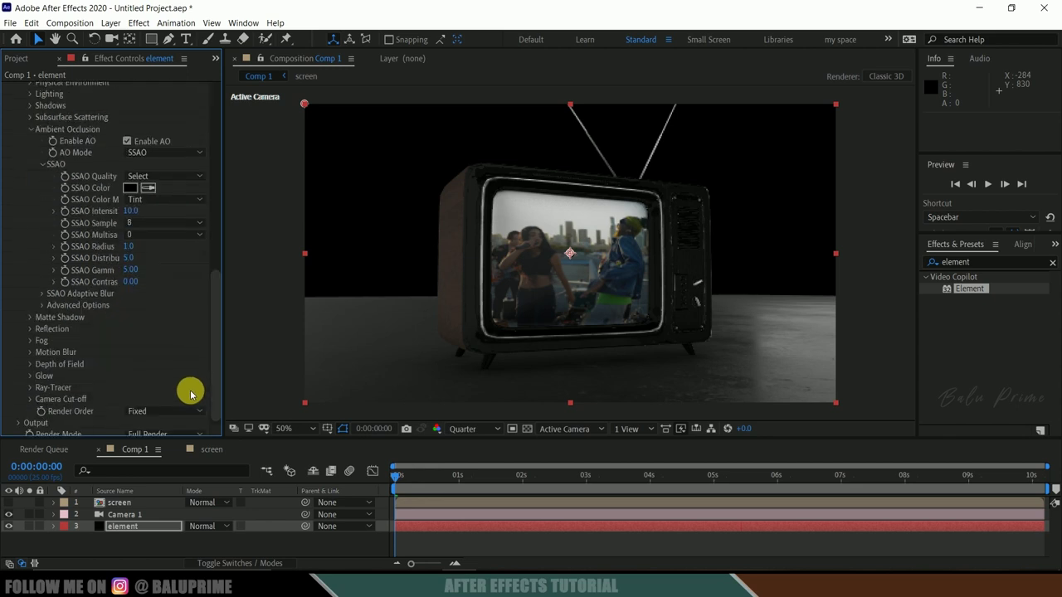
scroll(190, 394, "up", 7)
scroll(190, 394, "up", 2)
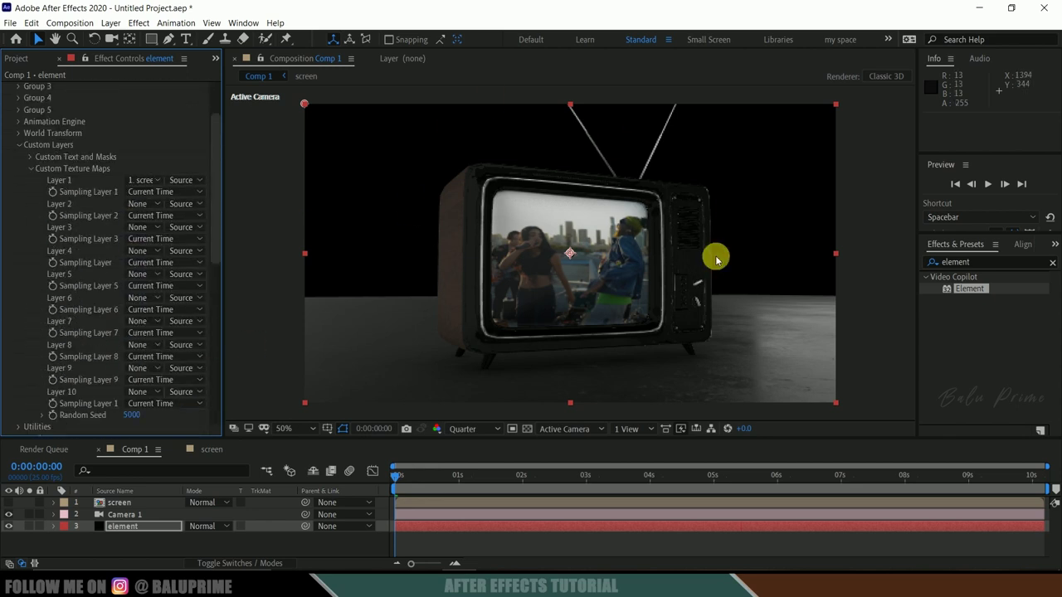
scroll(159, 140, "up", 1)
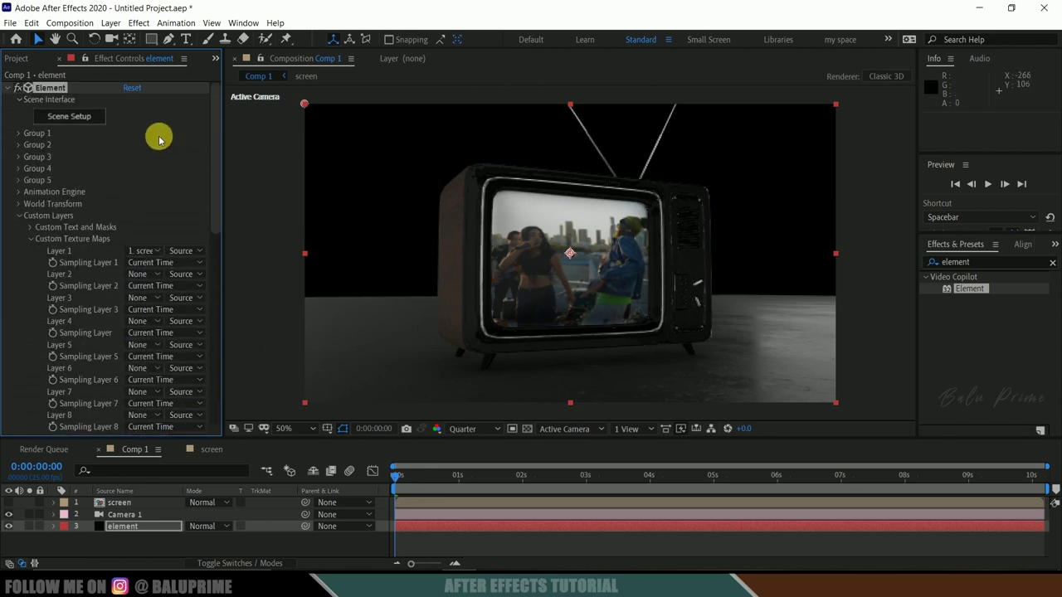
Load the Basic_2K_15.jpg panorama as the Element 3D scene's environment map.
left_click(84, 121)
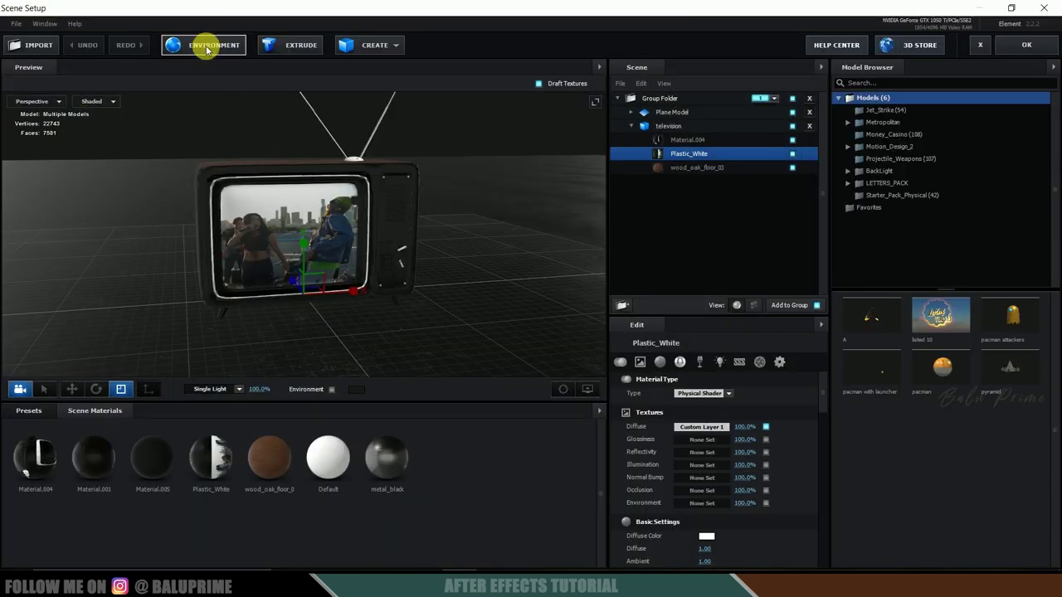
left_click(207, 46)
left_click(569, 223)
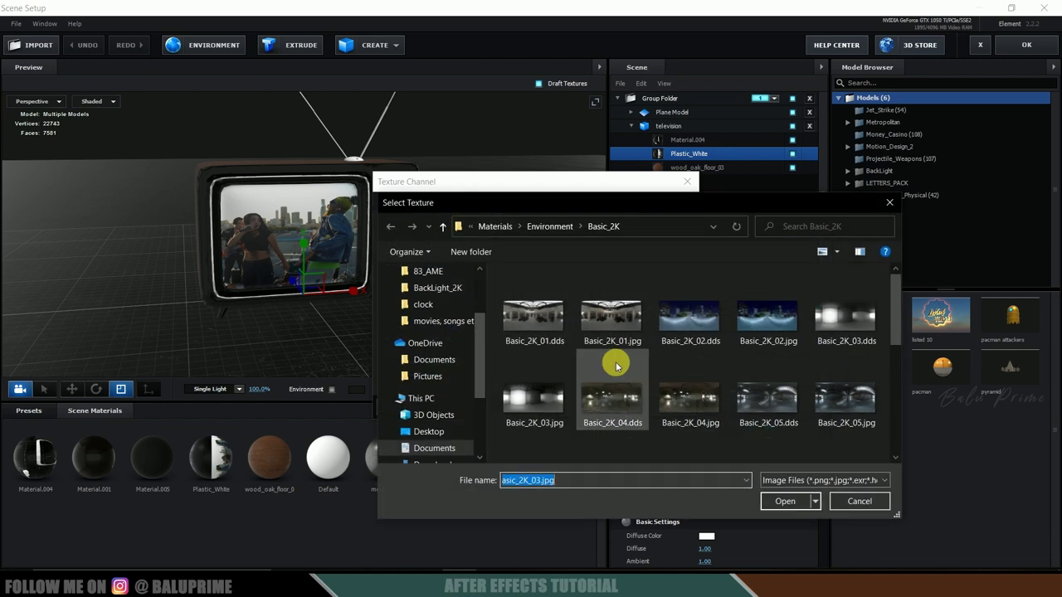
scroll(615, 366, "down", 4)
left_click(846, 427)
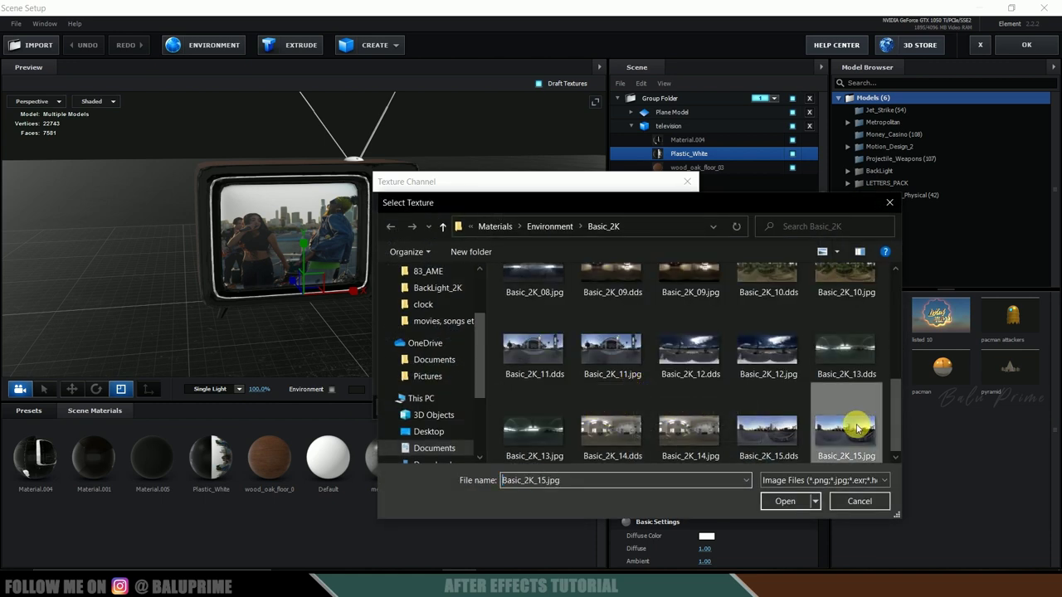
left_click(784, 501)
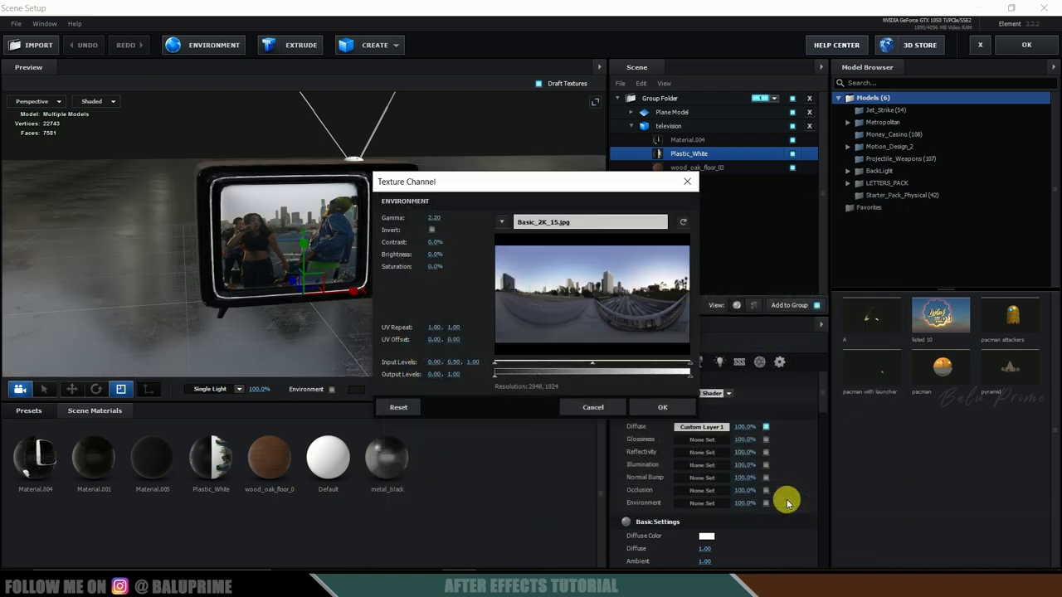
left_click(662, 406)
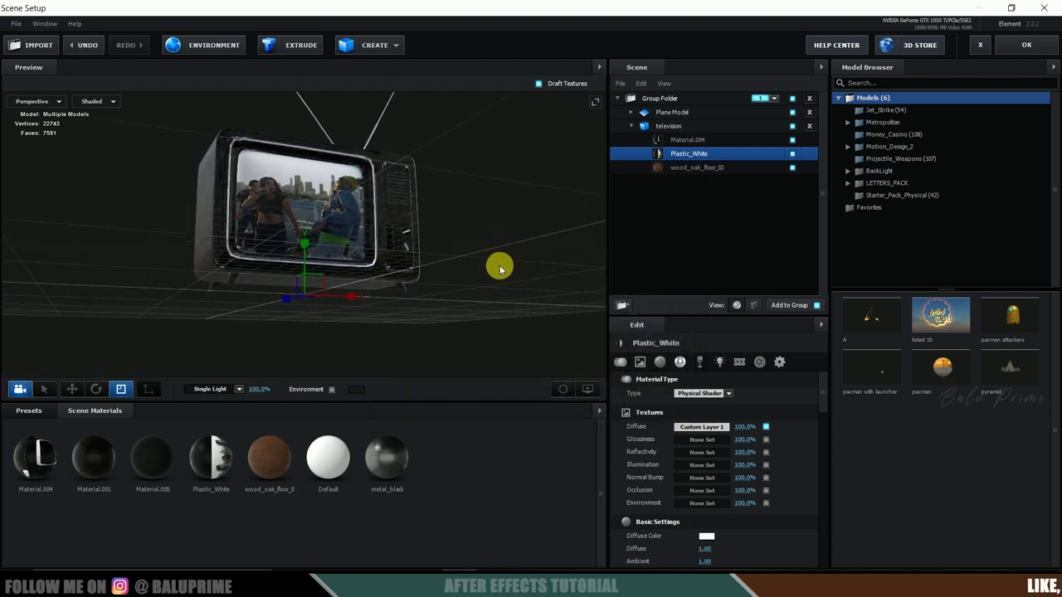
Set the Plane Model's reflection mode to Mirror Surface and return to After Effects.
left_click(672, 112)
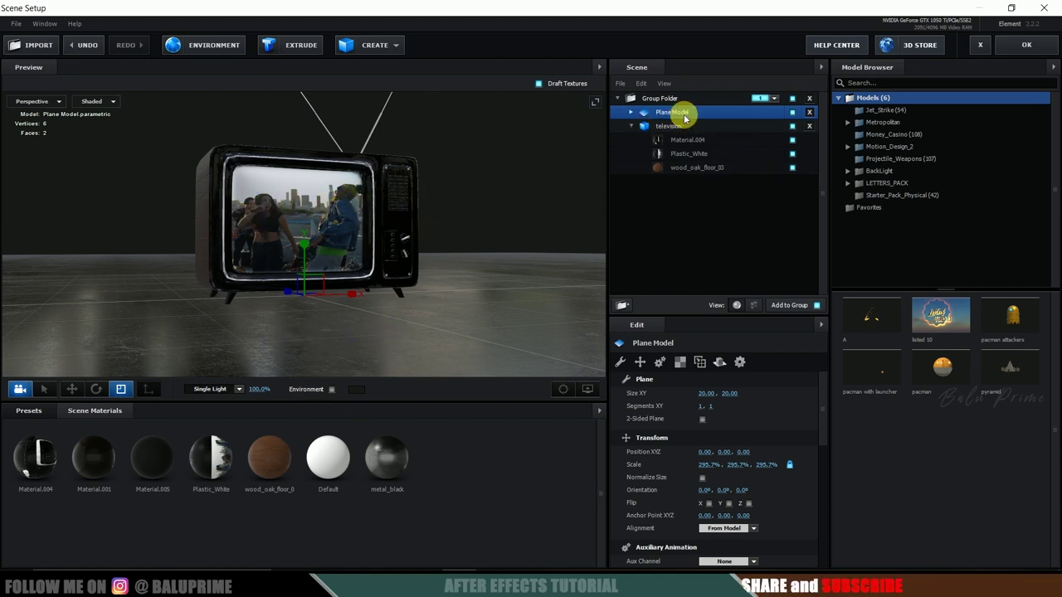
left_click(720, 363)
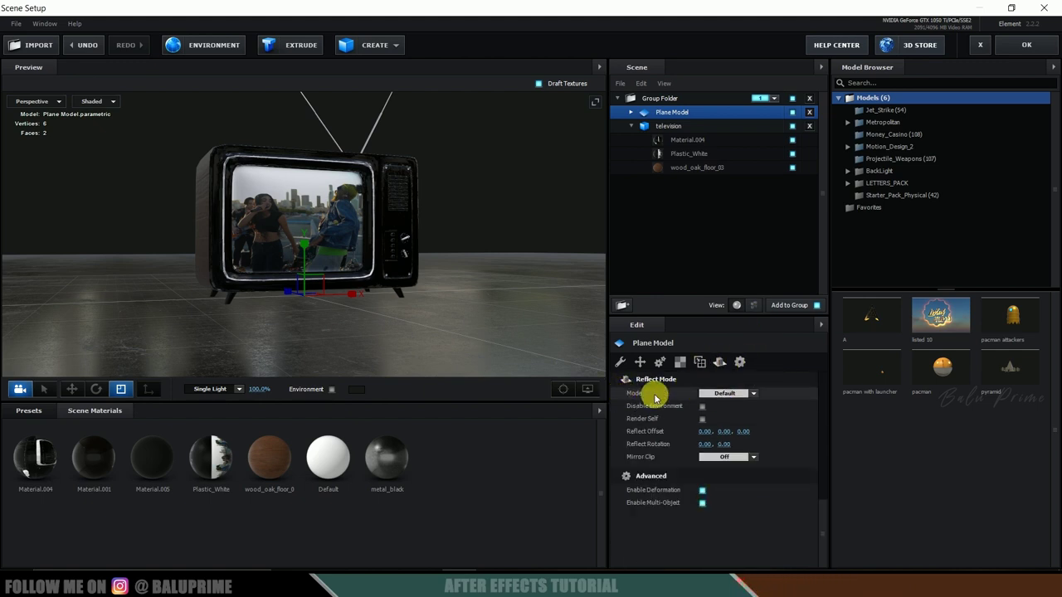
left_click(726, 390)
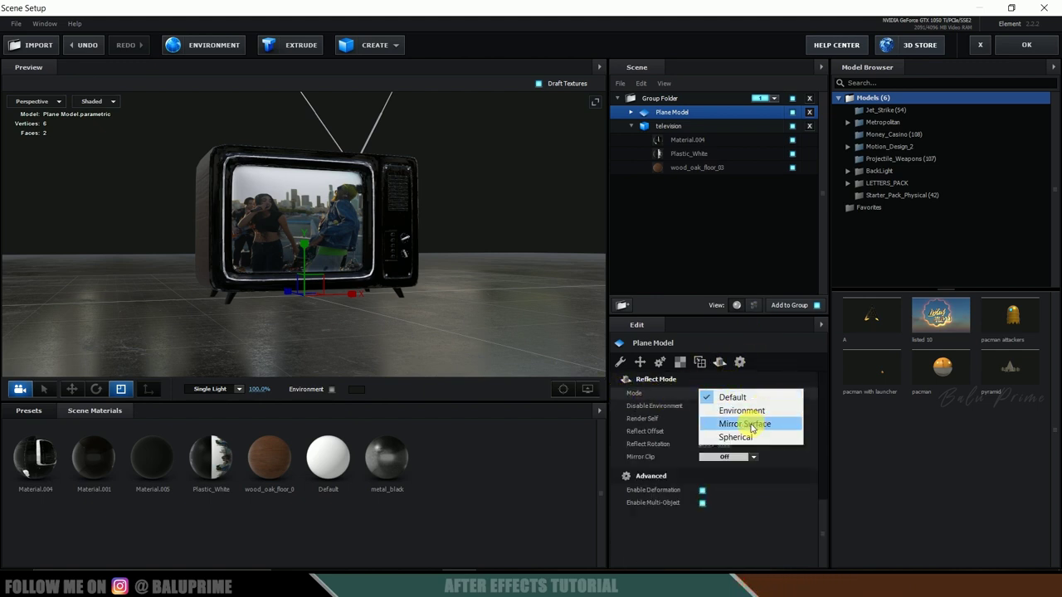
left_click(751, 425)
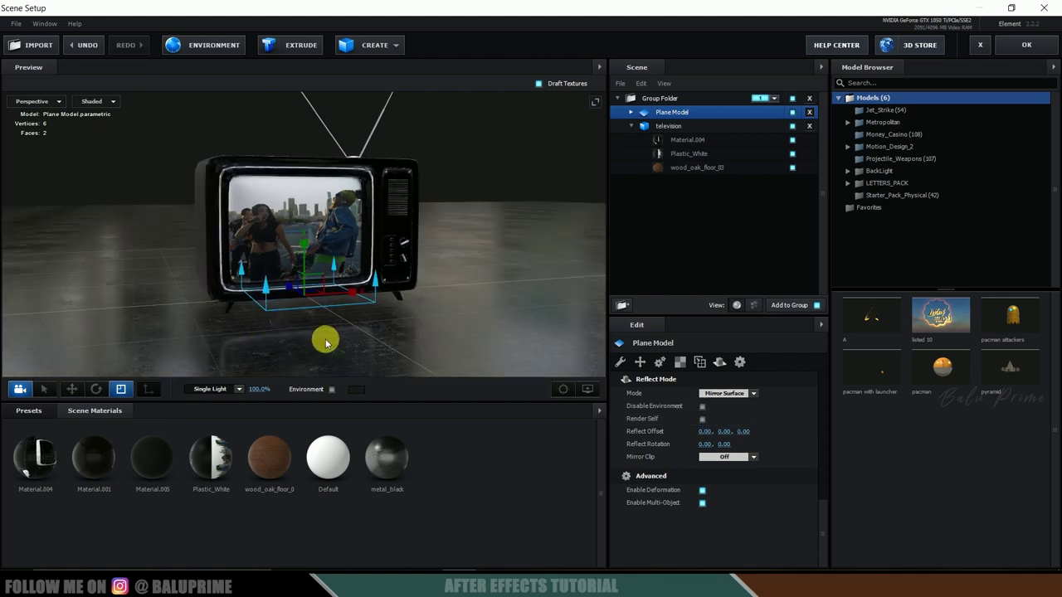
left_click_drag(325, 342, 509, 277)
left_click(1007, 50)
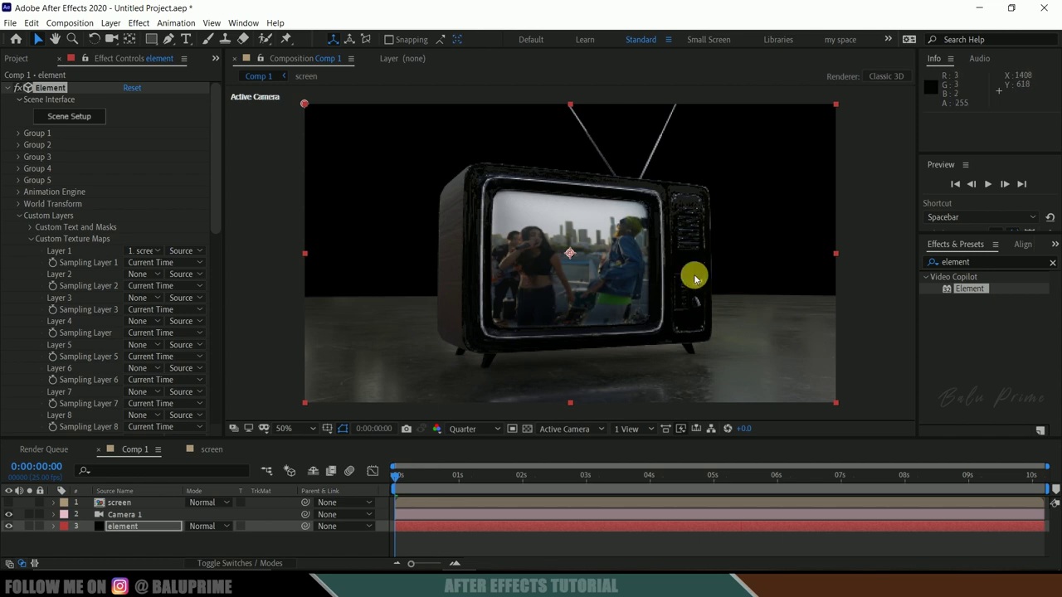
Add a new ambient light to the composition with intensity 25.
left_click(110, 23)
mouse_move(125, 38)
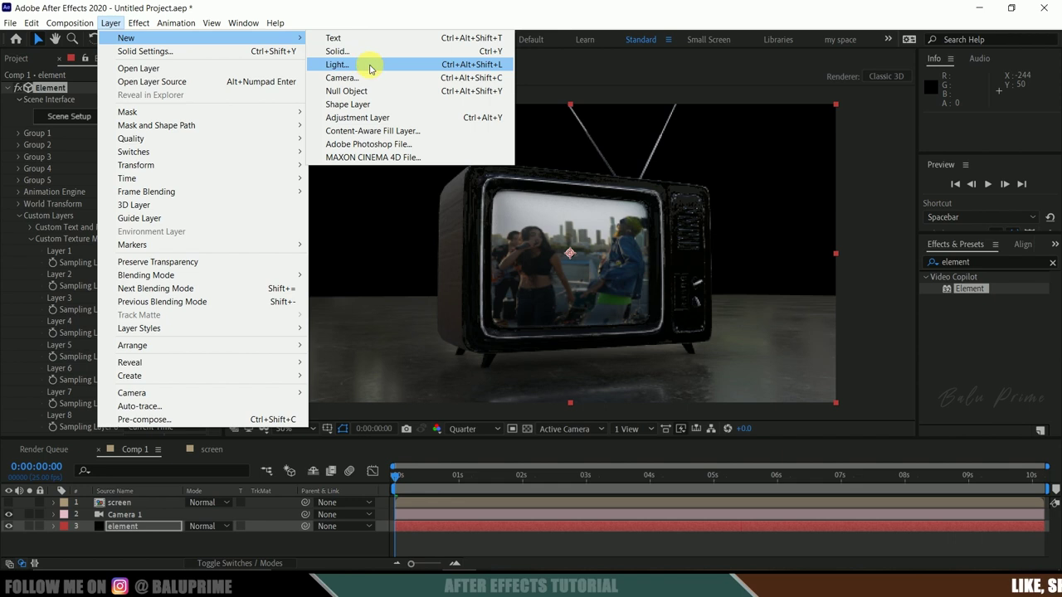
left_click(370, 69)
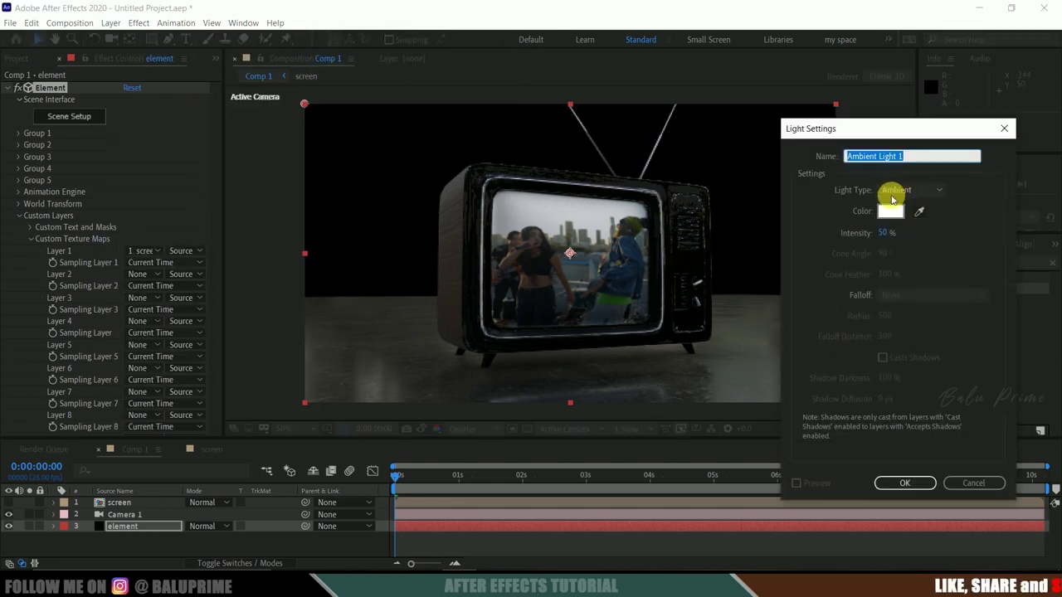
left_click(885, 234)
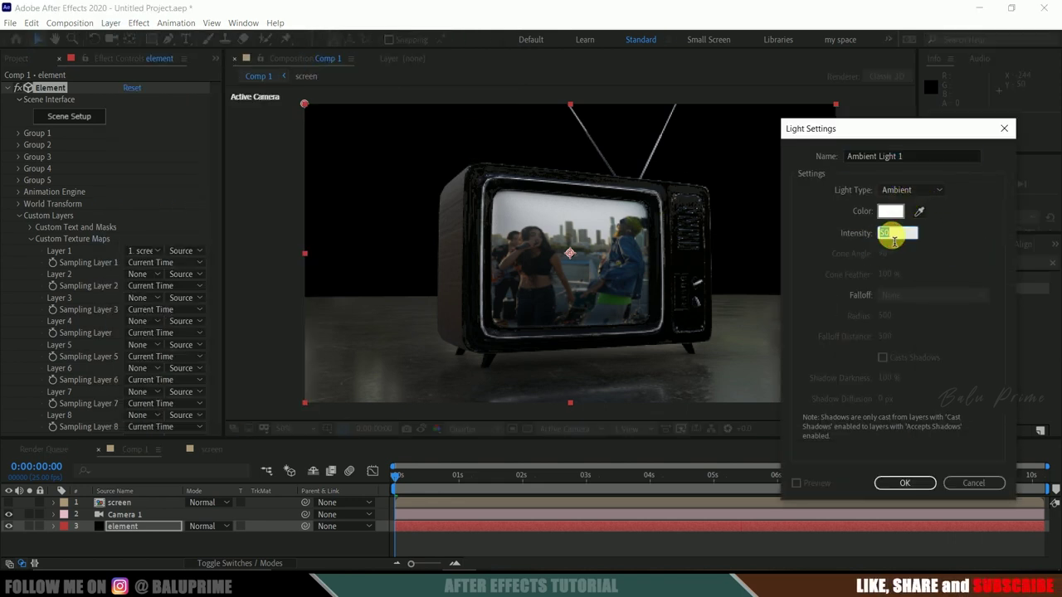
type("25")
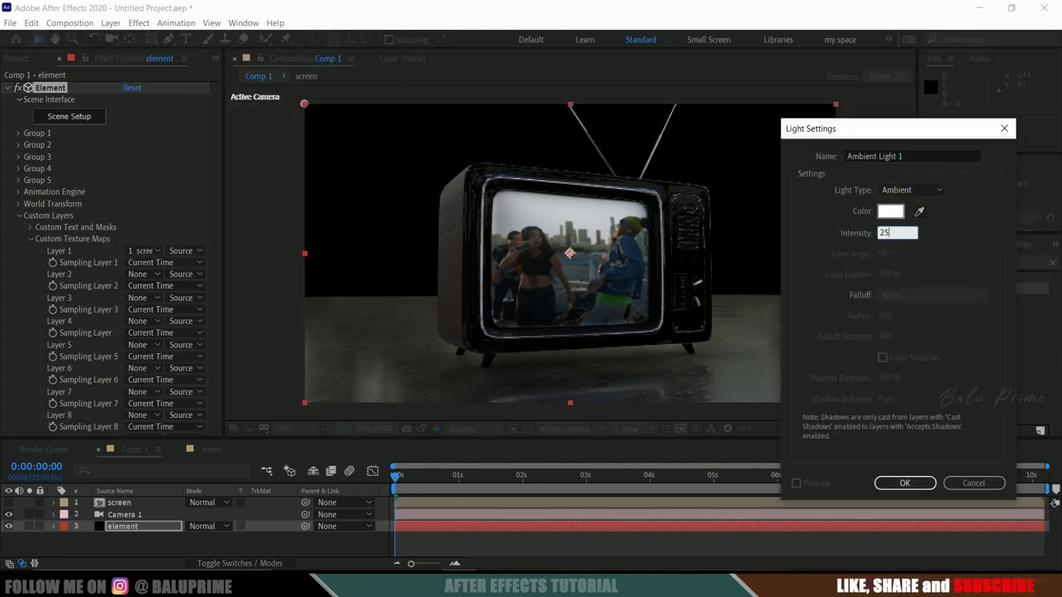
left_click(920, 483)
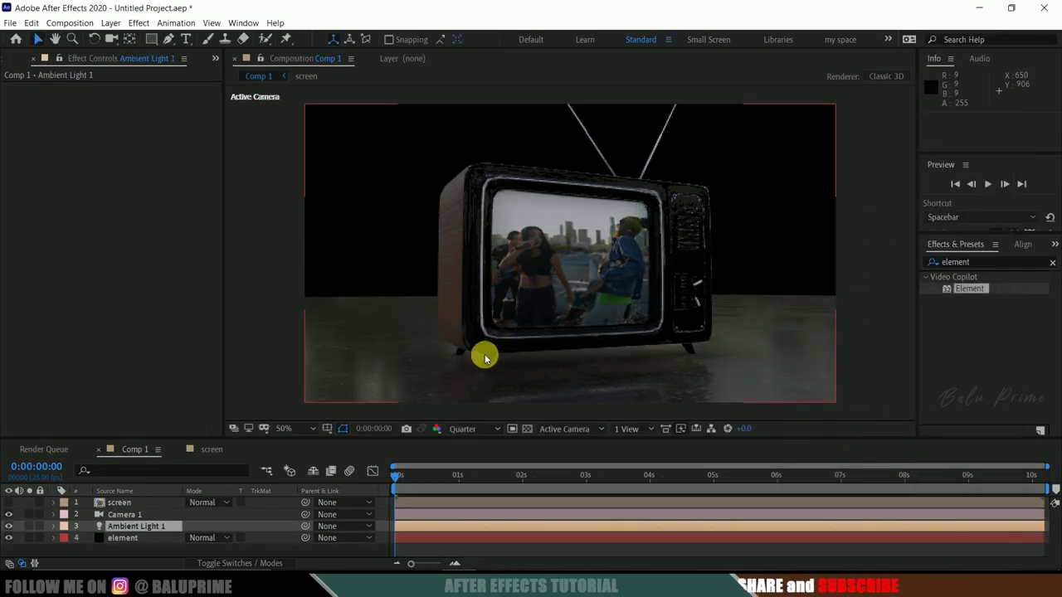
Lower Ambient Light 1's intensity to 5 in Light Settings.
left_click(129, 503)
left_click(132, 527)
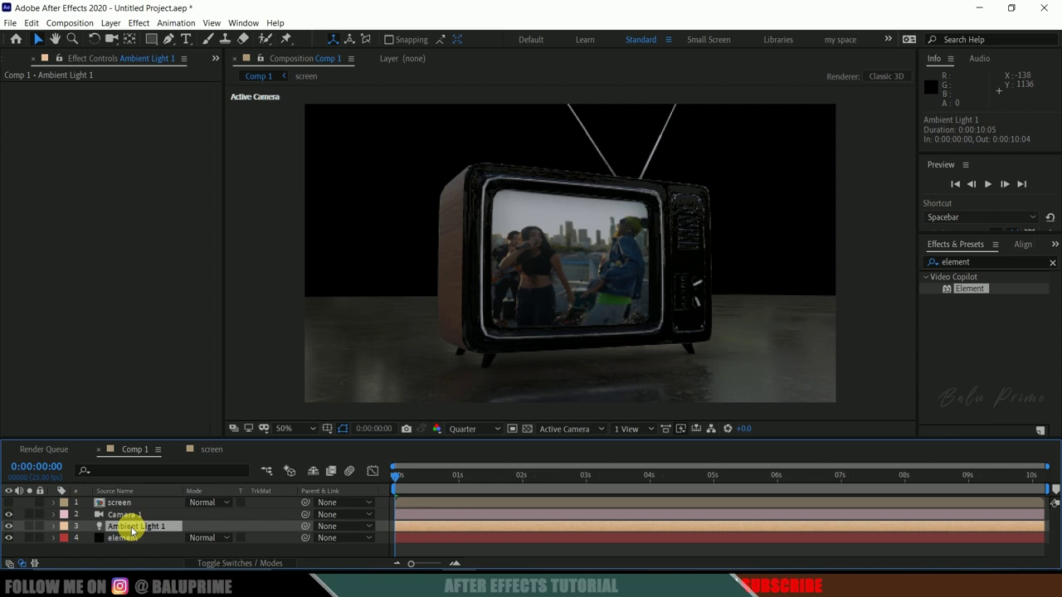
left_click(21, 58)
left_click(111, 22)
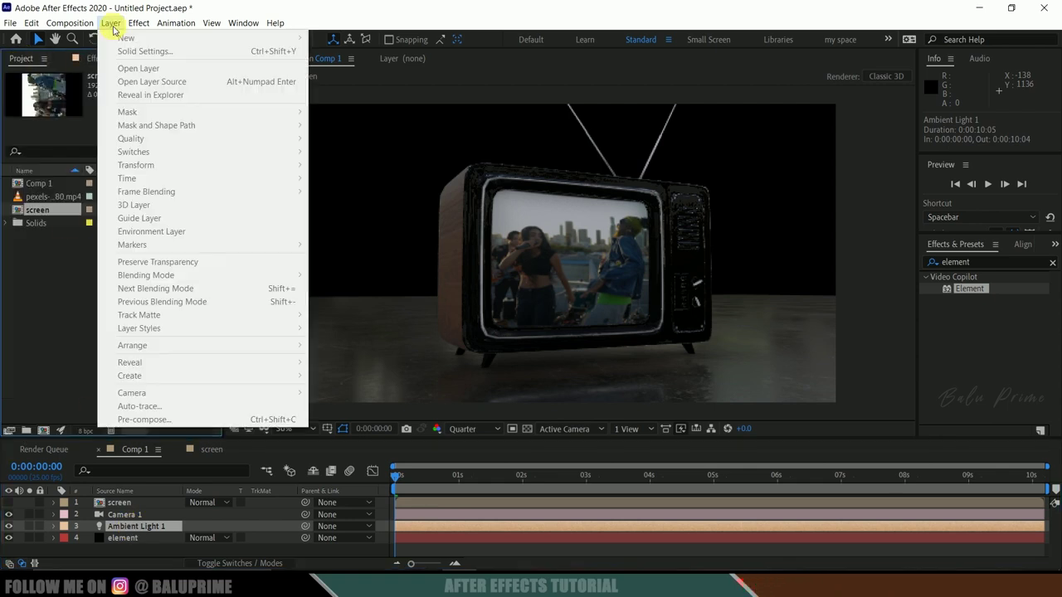
left_click(135, 529)
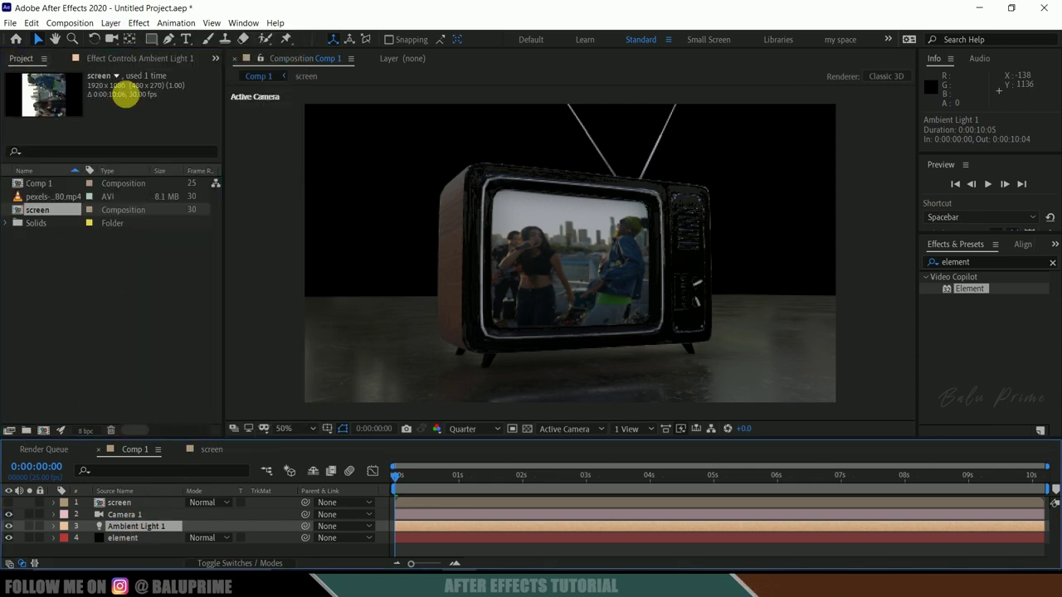
left_click(110, 23)
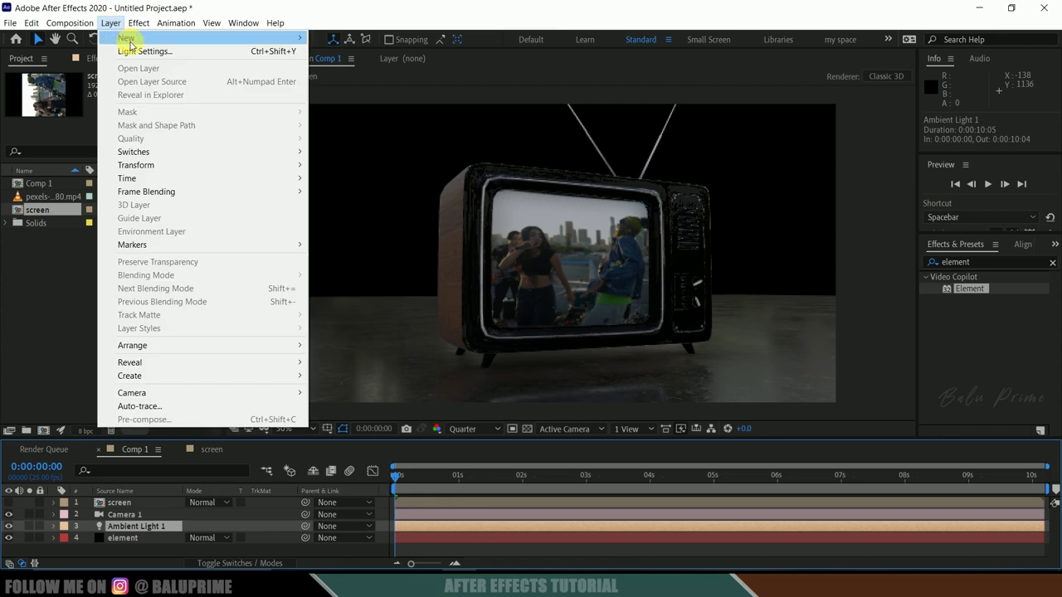
left_click(133, 49)
left_click(895, 233)
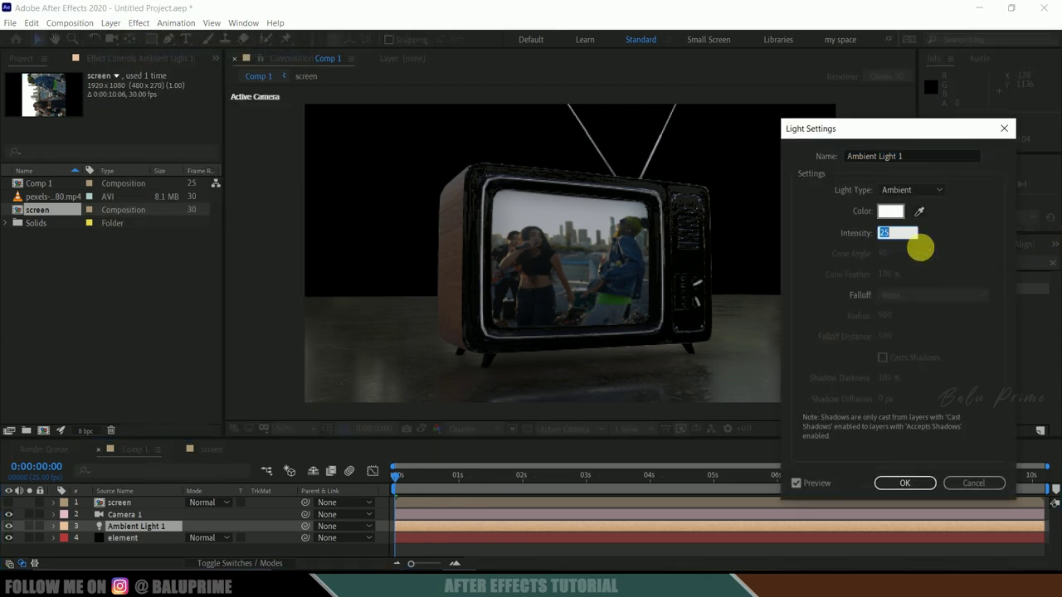
type("5")
key("Return")
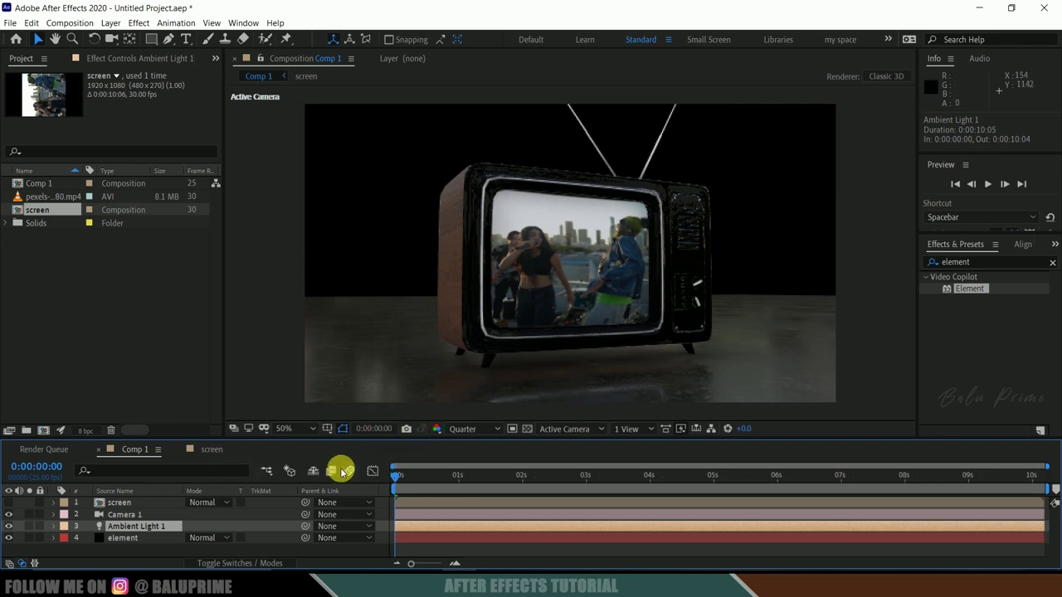
left_click(120, 538)
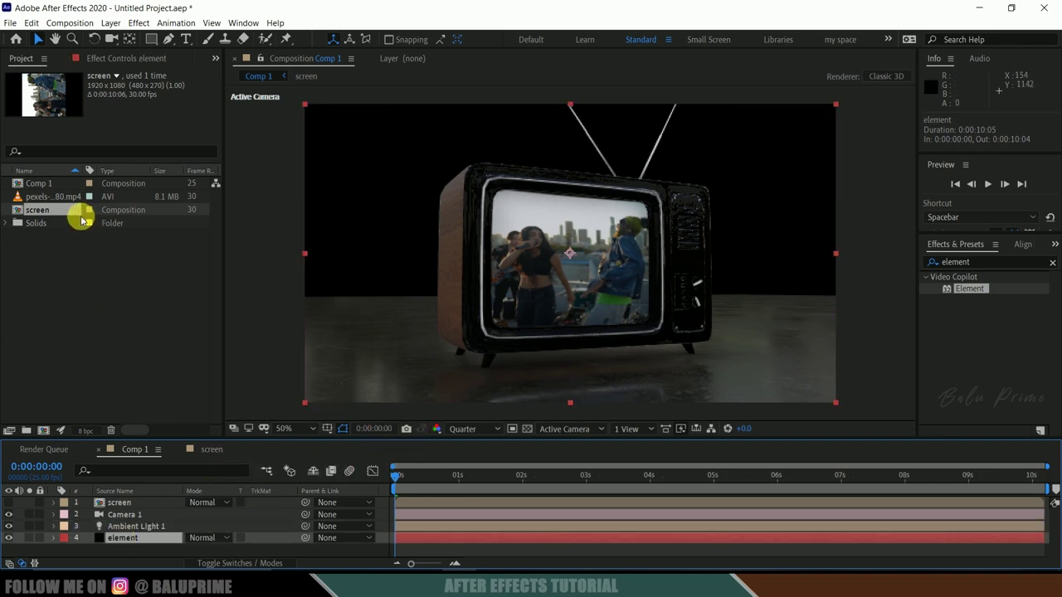
Set a Y Rotation keyframe at 0 in Element's Group 1 Particle Replicator rotation.
left_click(125, 58)
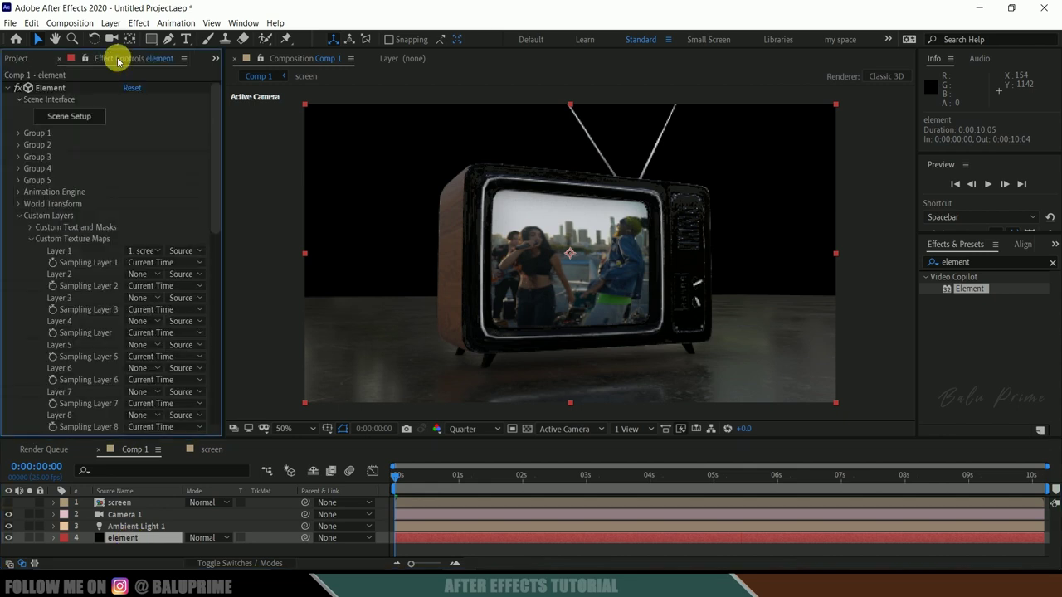
left_click(18, 133)
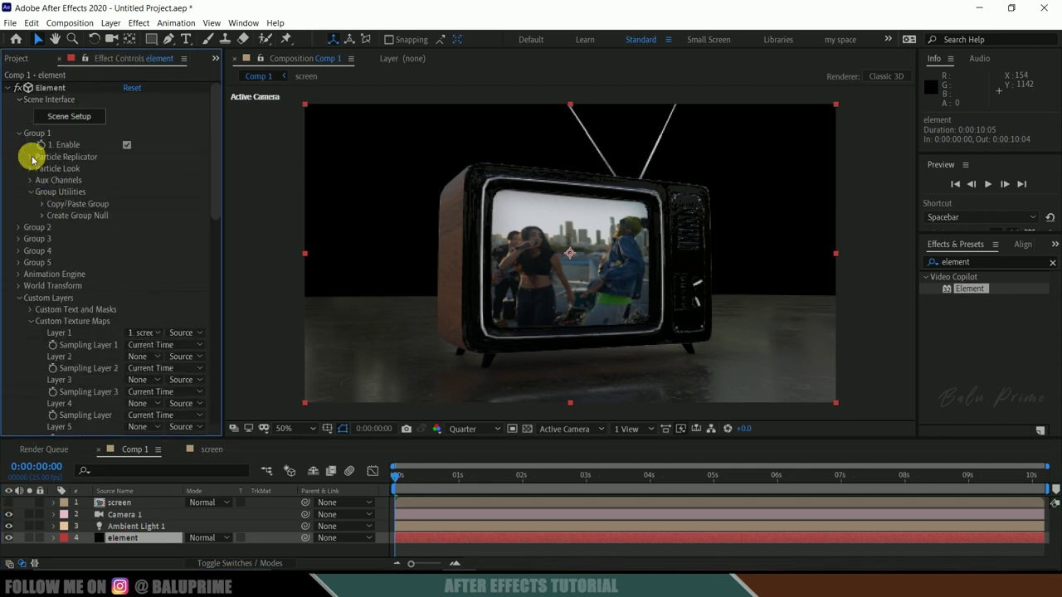
left_click(32, 157)
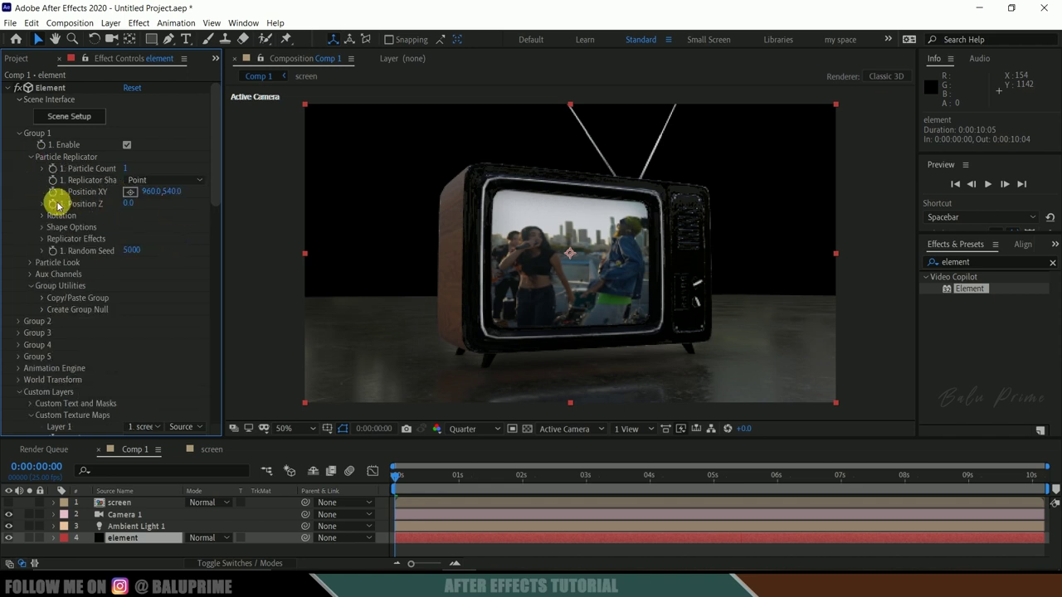
left_click(43, 216)
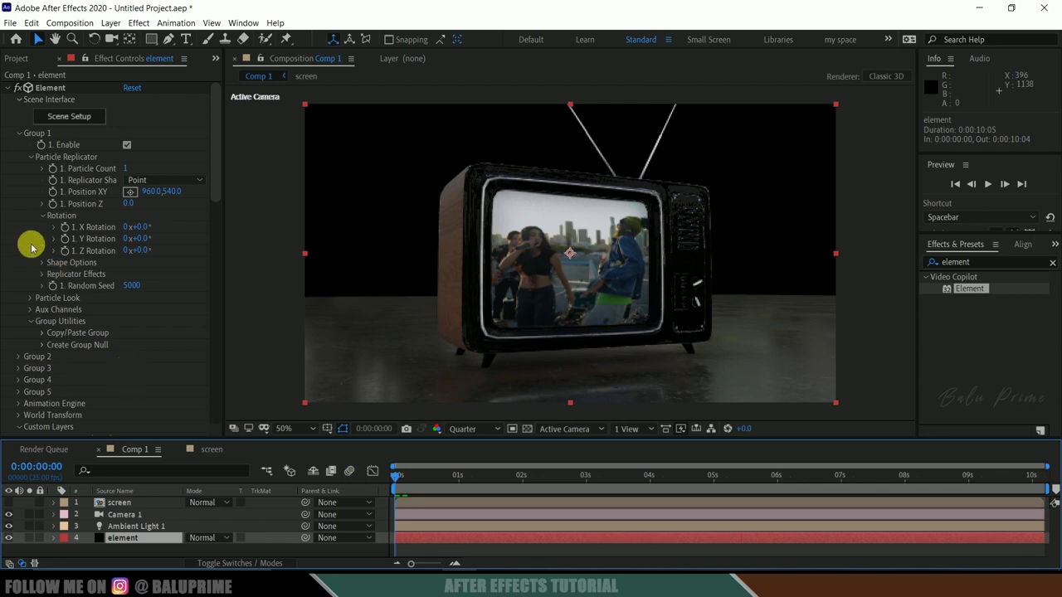
left_click(64, 239)
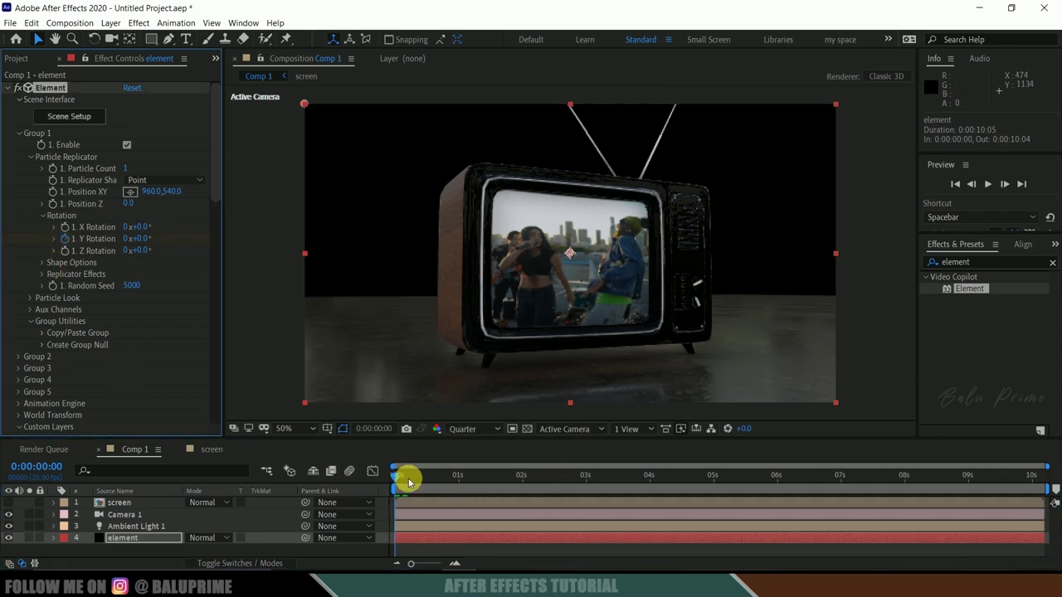
Set Y Rotation to 51° at the composition end and preview the turning TV.
left_click_drag(397, 479, 1044, 475)
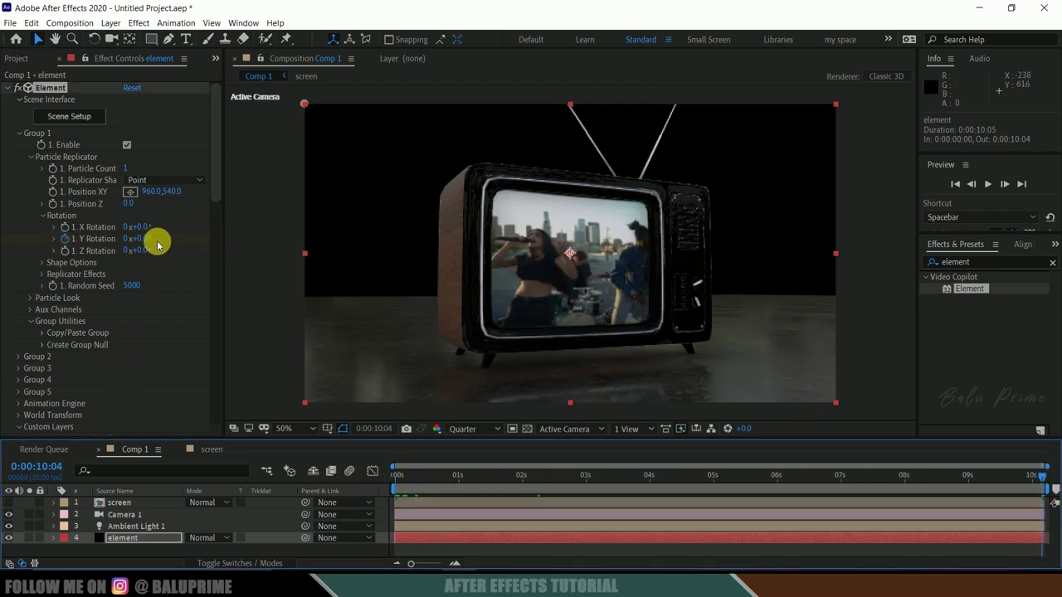
mouse_move(143, 239)
left_mouse_down()
mouse_move(190, 240)
mouse_move(138, 237)
left_mouse_up()
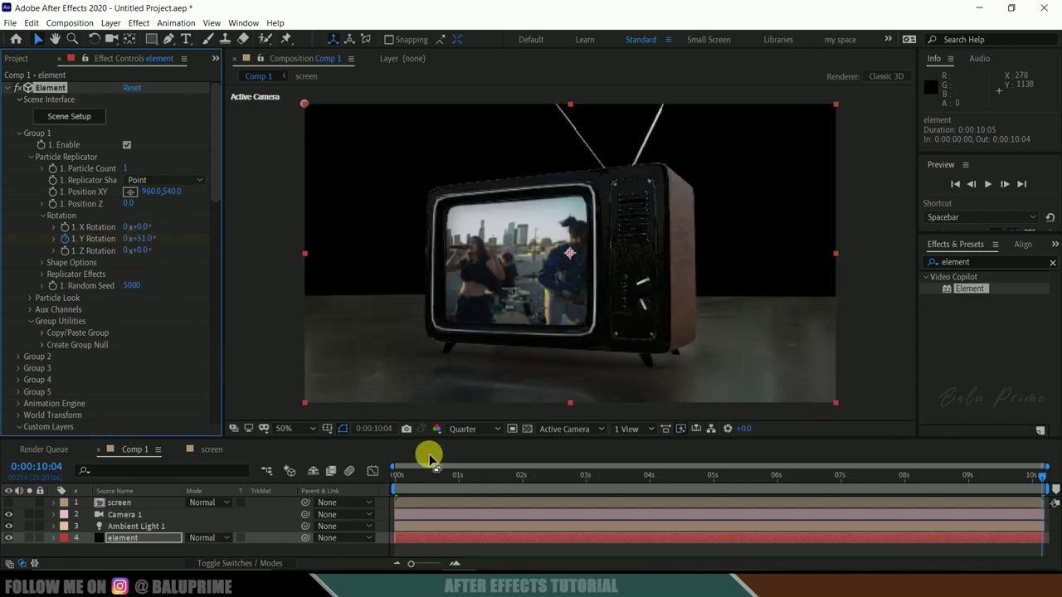
key("u")
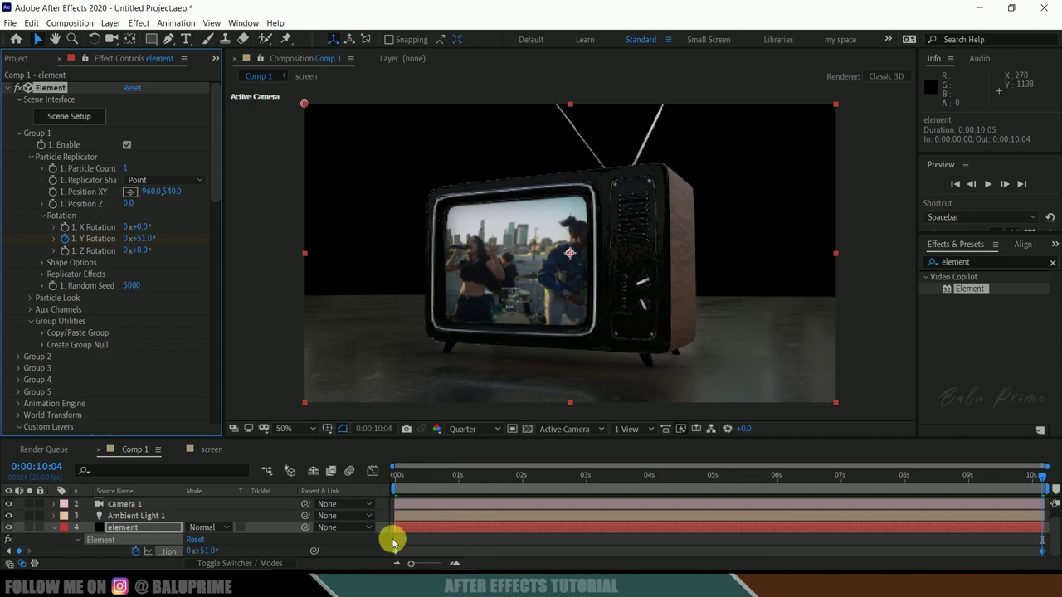
left_click_drag(385, 543, 1015, 556)
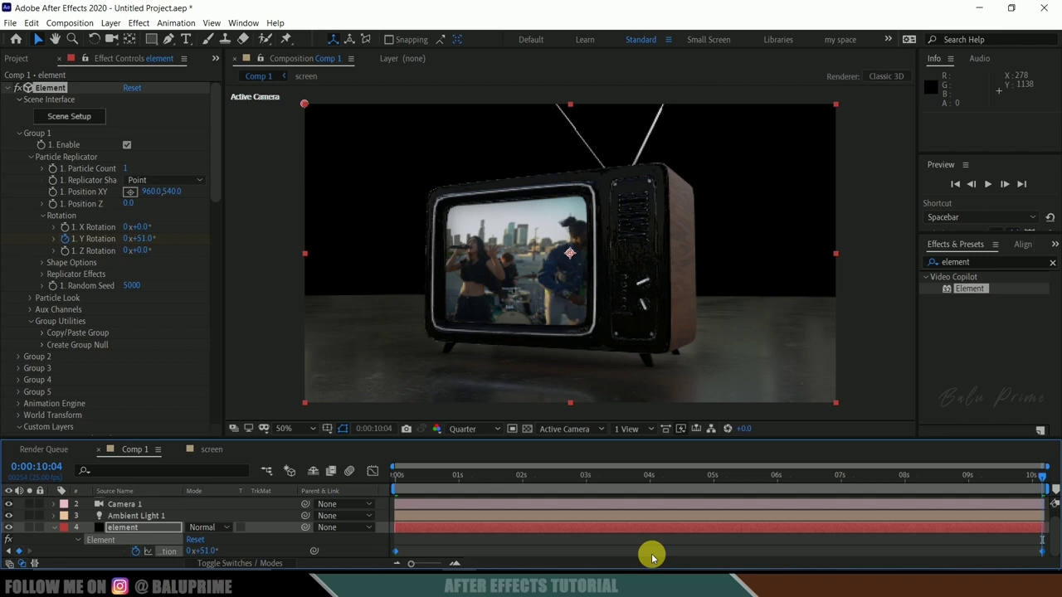
key("space")
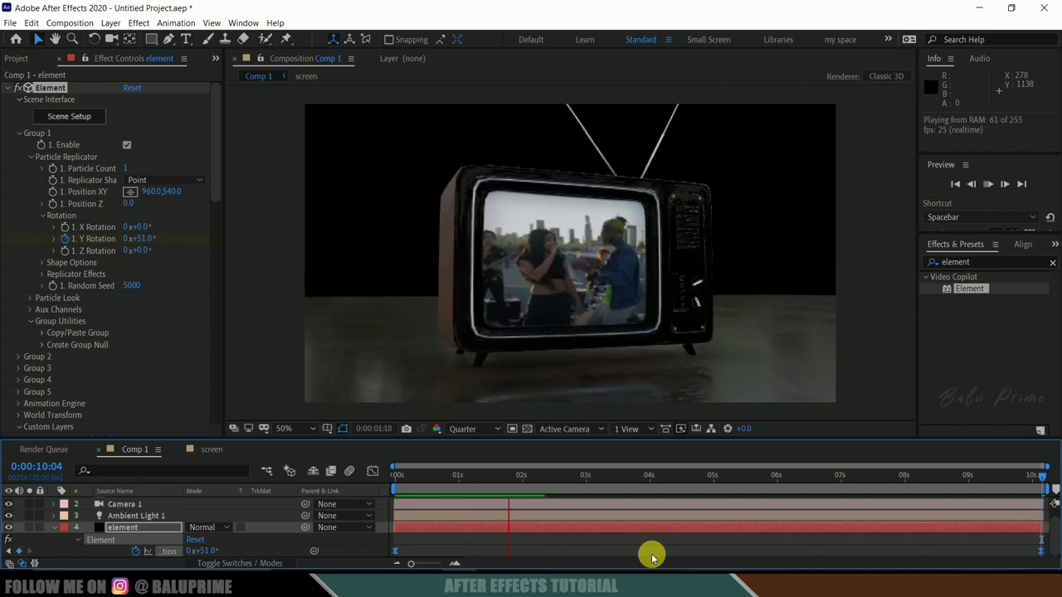